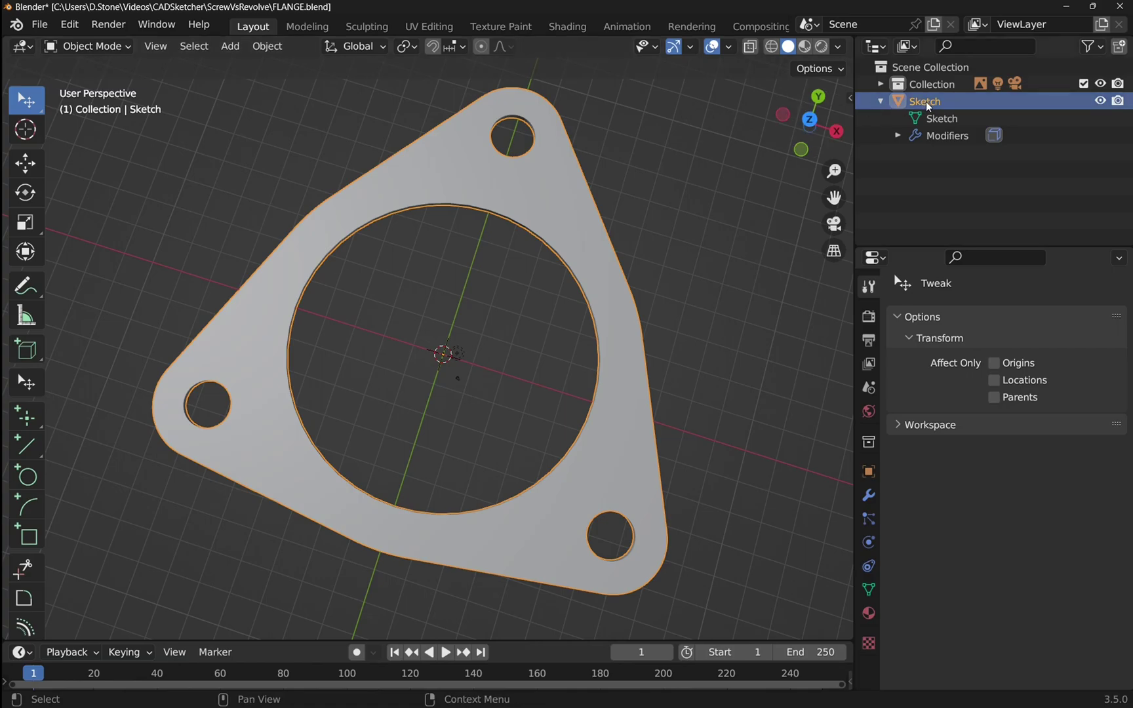
# - Hide the Sketch object and show it again to identify the flange
pyautogui.click(1101, 101)
pyautogui.click(1101, 102)
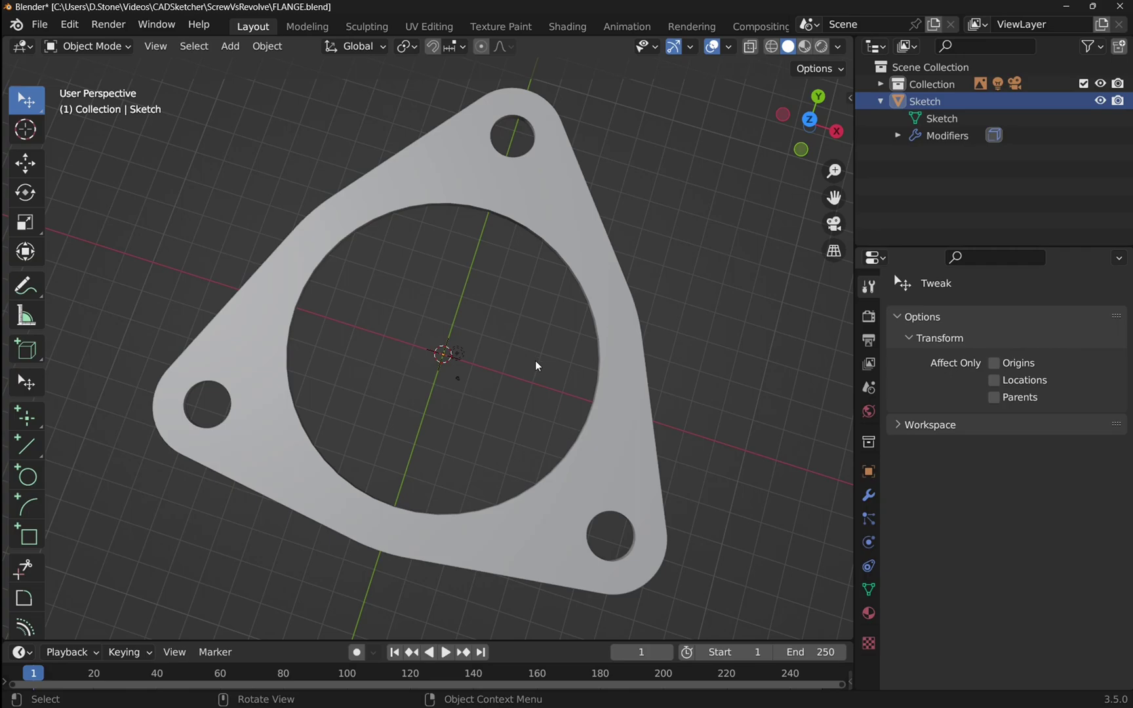
# - Open a second Blender instance and start a new General file
pyautogui.moveTo(590, 706)
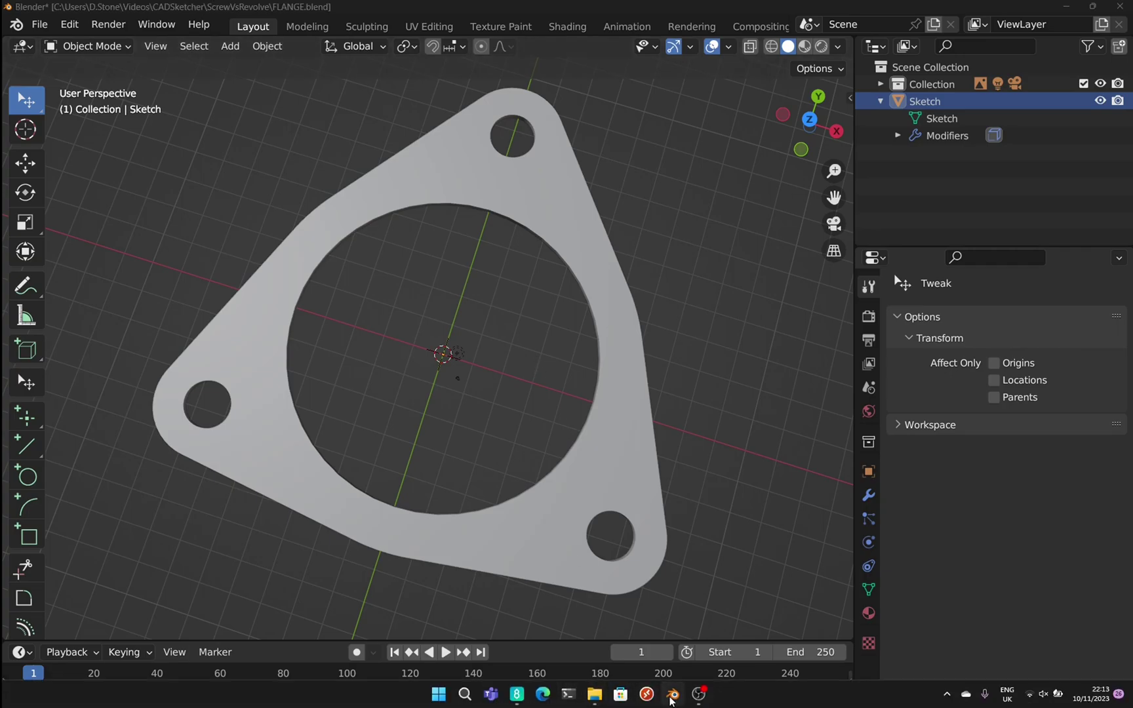
pyautogui.rightClick(673, 694)
pyautogui.click(645, 620)
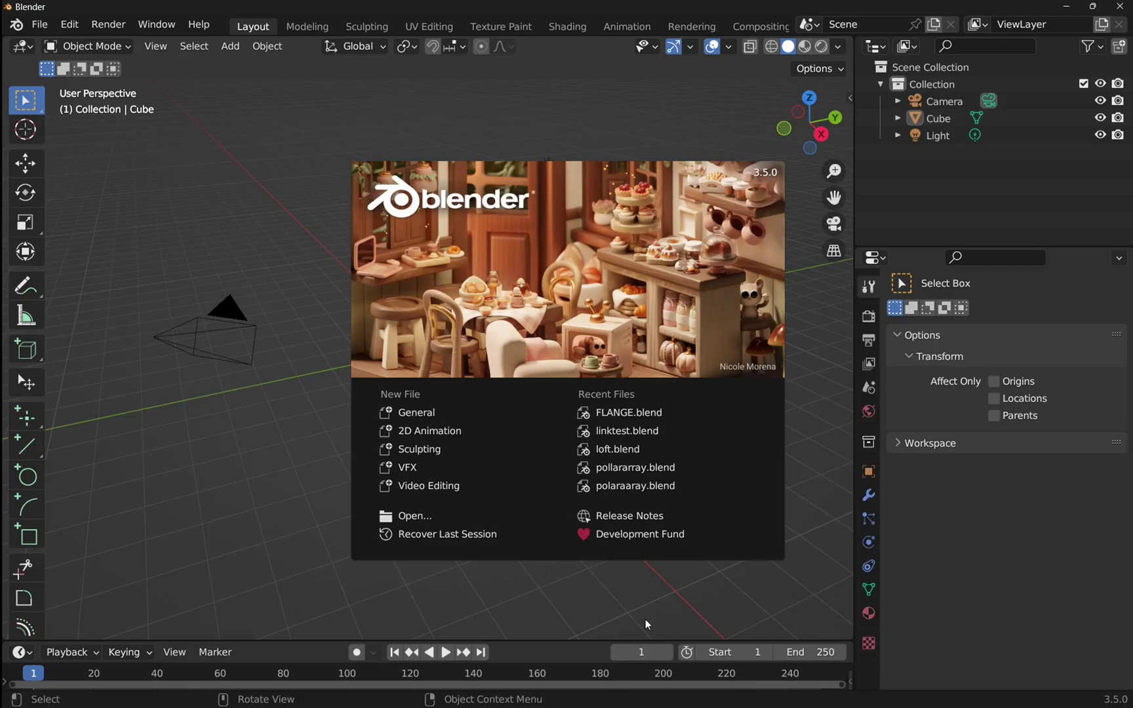
pyautogui.click(436, 413)
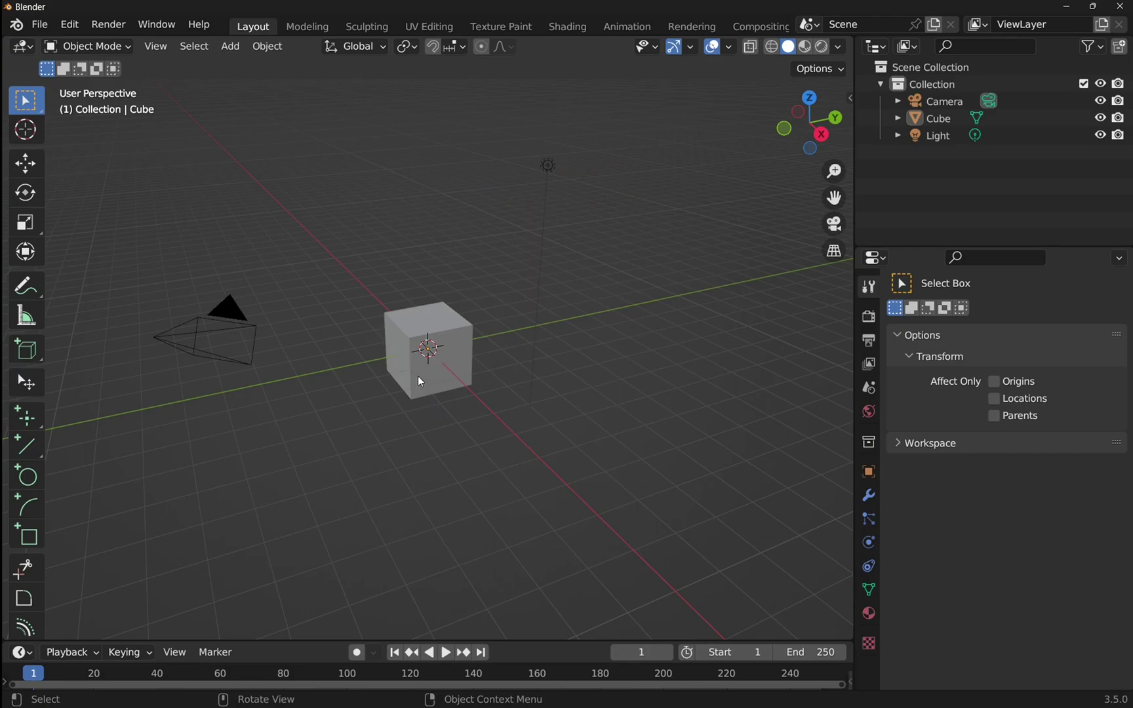
# - Delete the default cube from the new scene
pyautogui.click(419, 380)
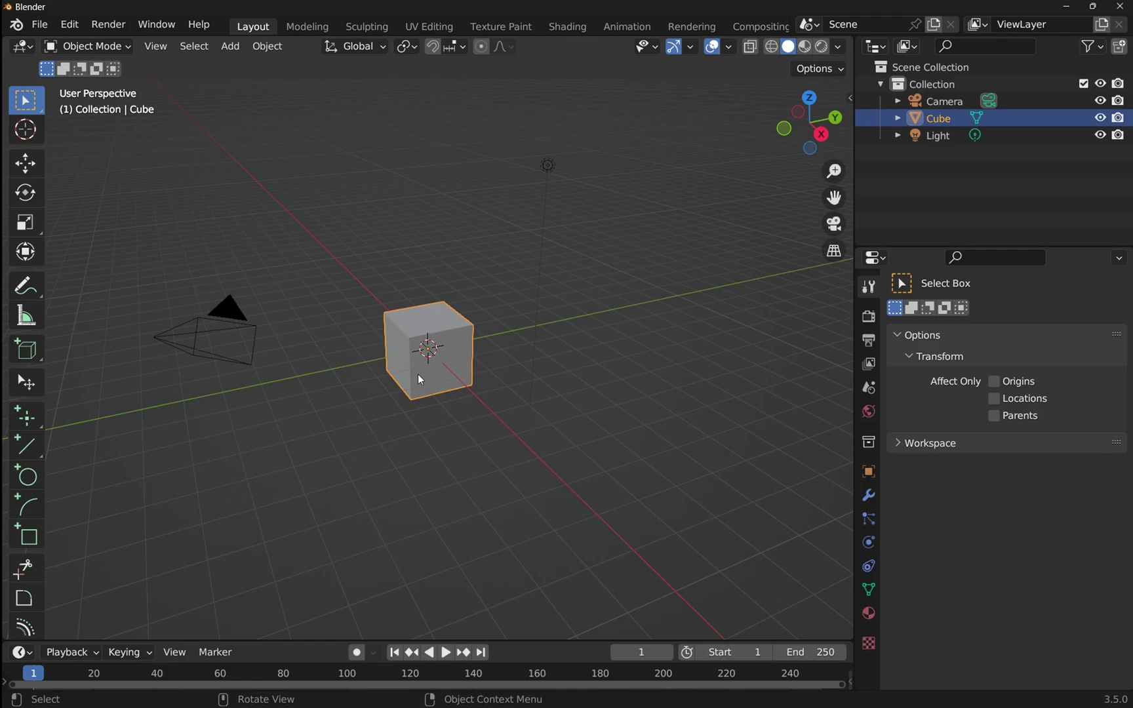
pyautogui.rightClick(418, 374)
pyautogui.click(371, 689)
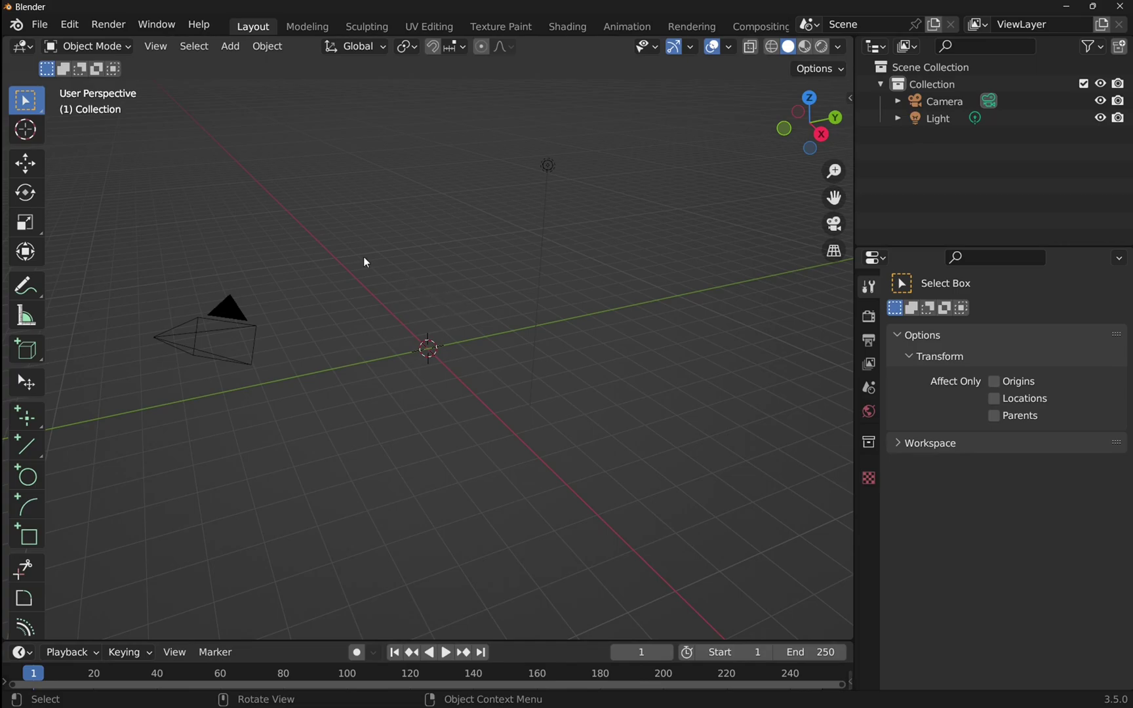
# - Start the Link command, choose FLANGE.blend as the source and open its Object folder
pyautogui.click(38, 24)
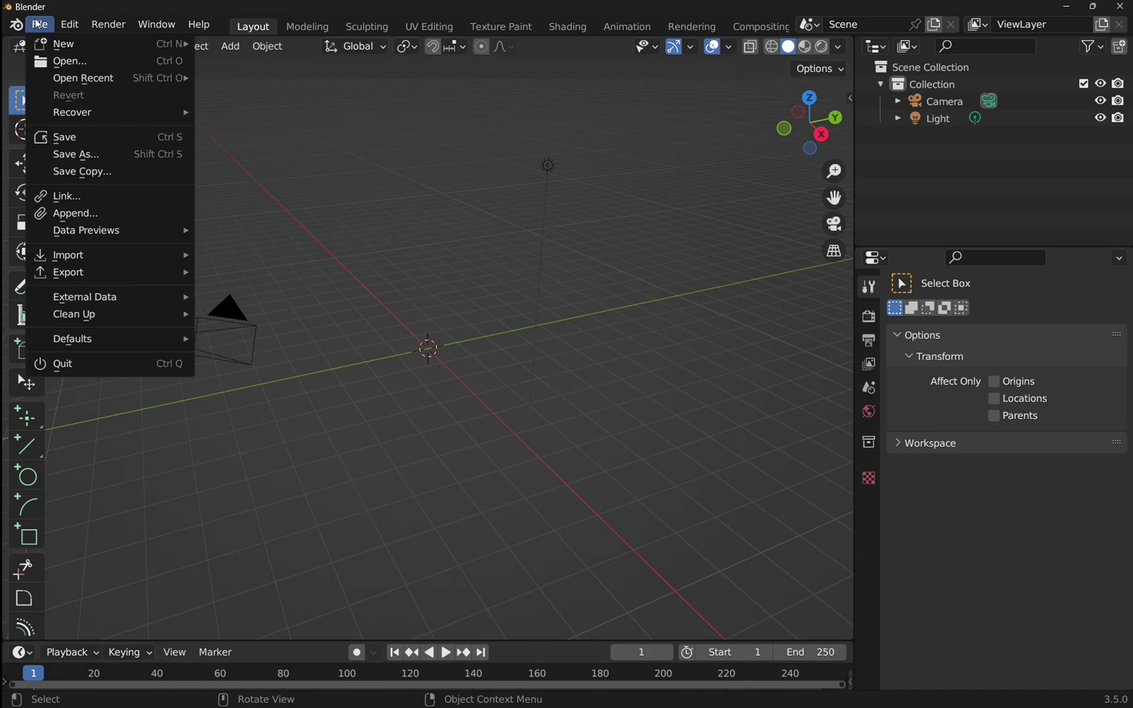
pyautogui.click(73, 194)
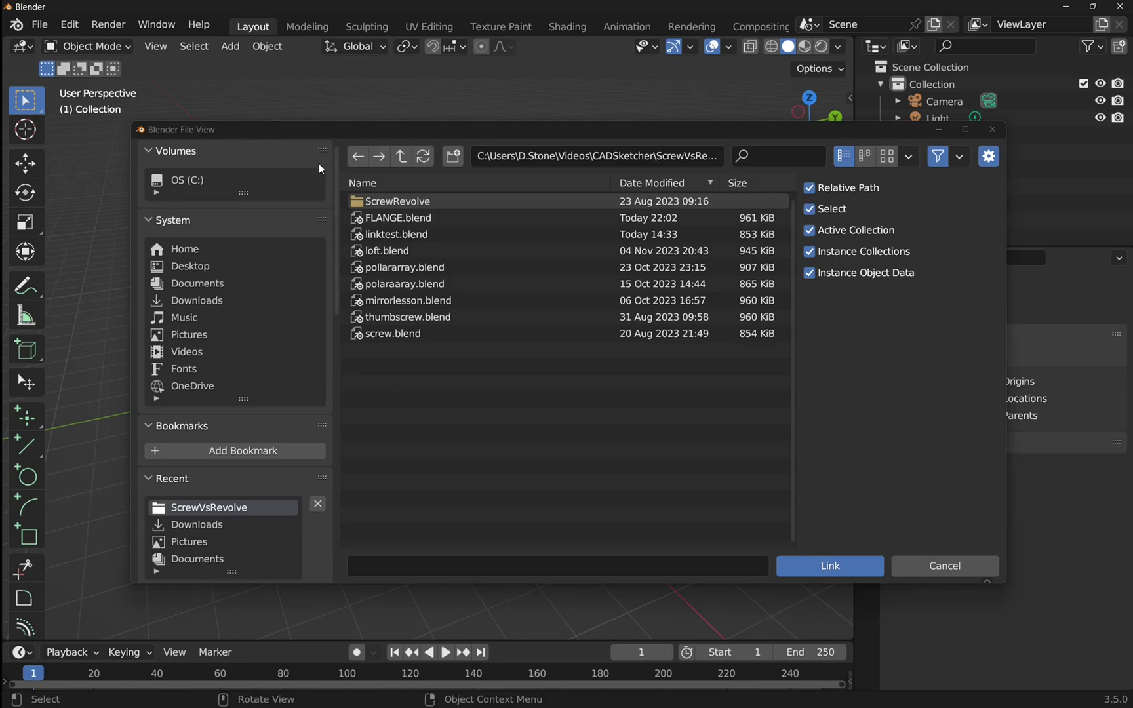
pyautogui.click(404, 219)
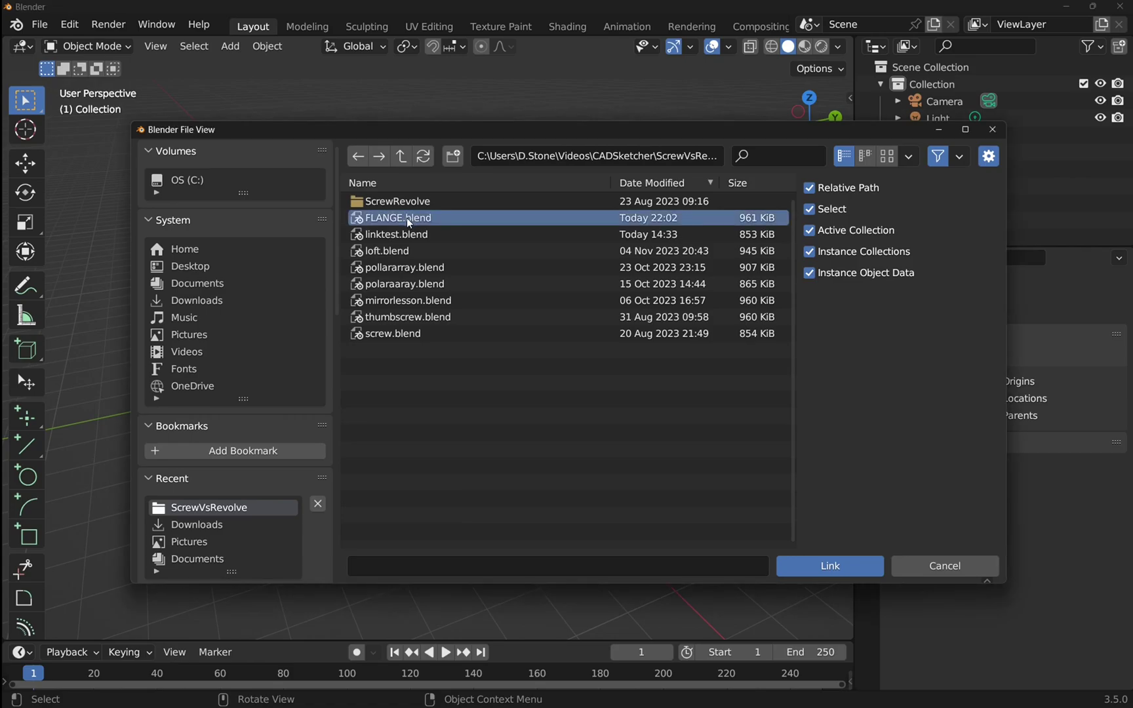
pyautogui.click(859, 566)
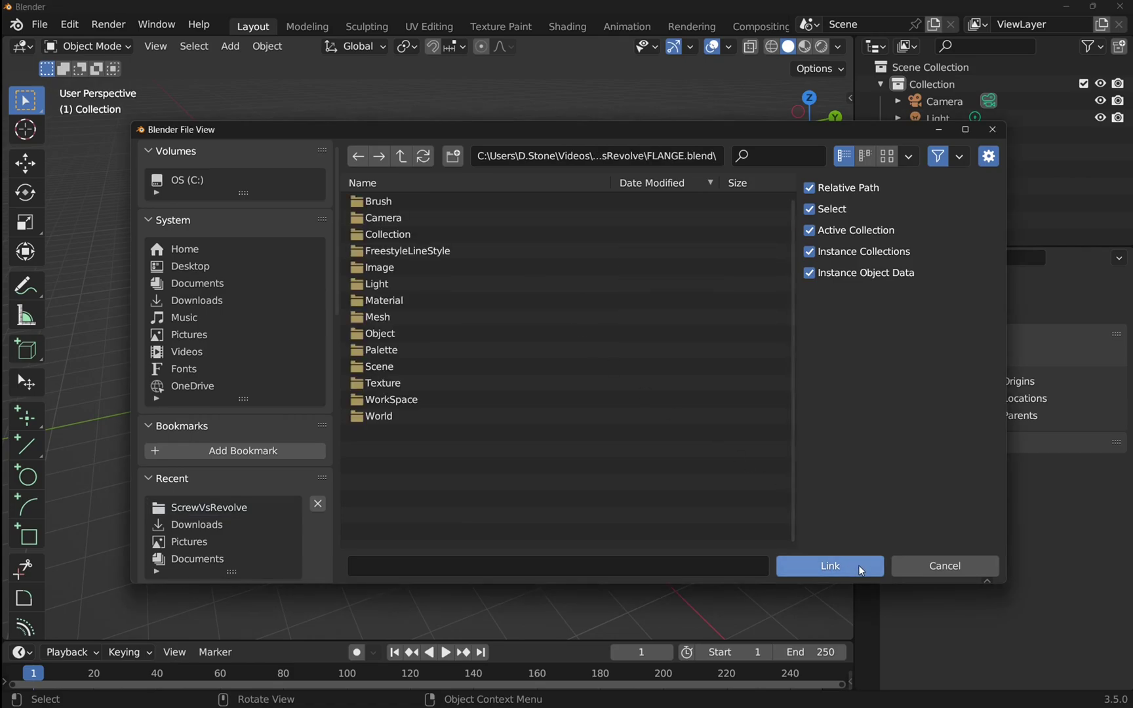
pyautogui.doubleClick(396, 336)
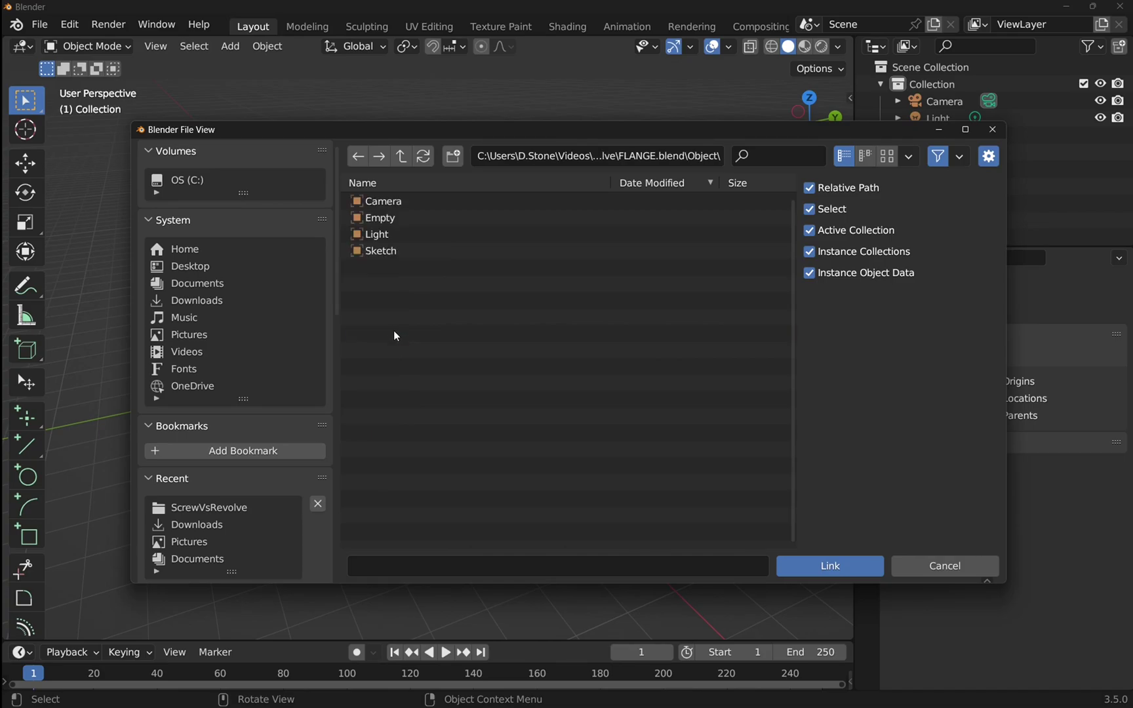
# - Switch to the FLANGE.blend window and check the outliner for the name of the flange object
pyautogui.moveTo(581, 136); pyautogui.dragTo(615, 162)
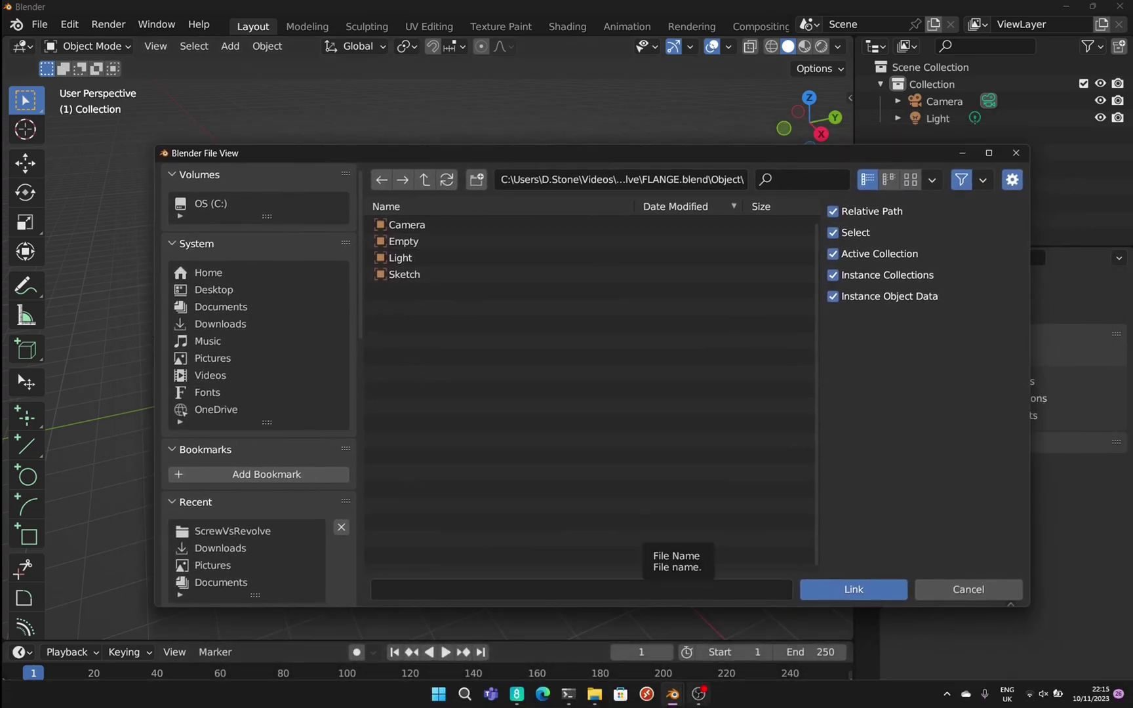
pyautogui.moveTo(672, 690)
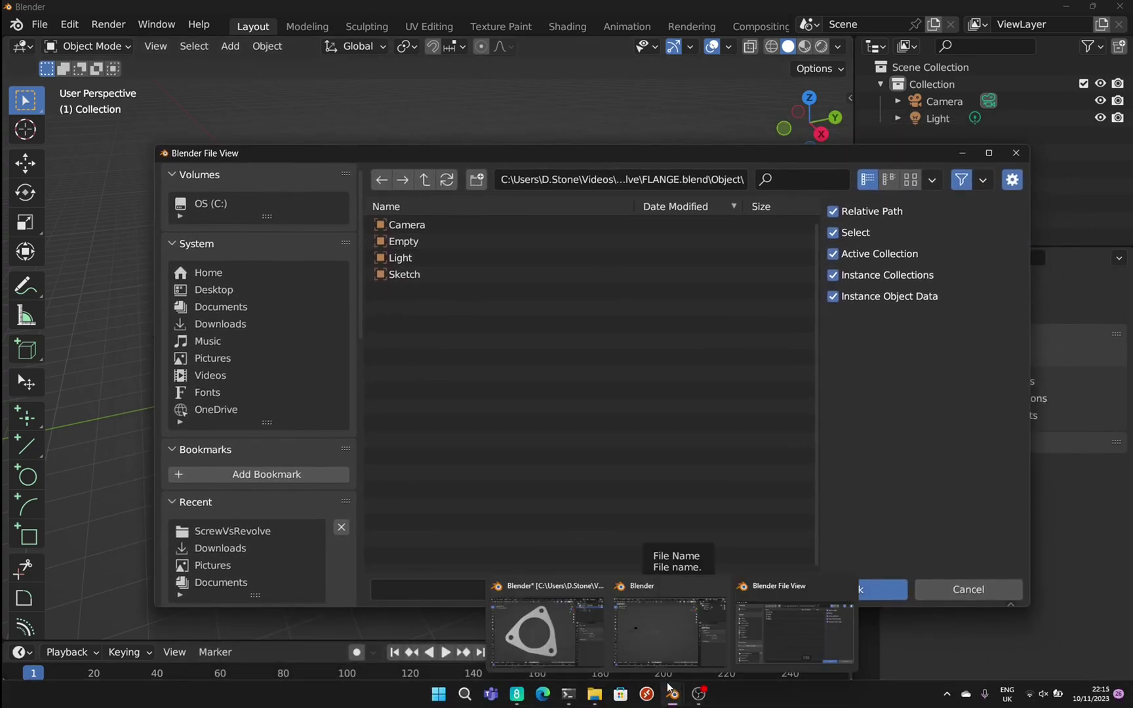
pyautogui.click(564, 640)
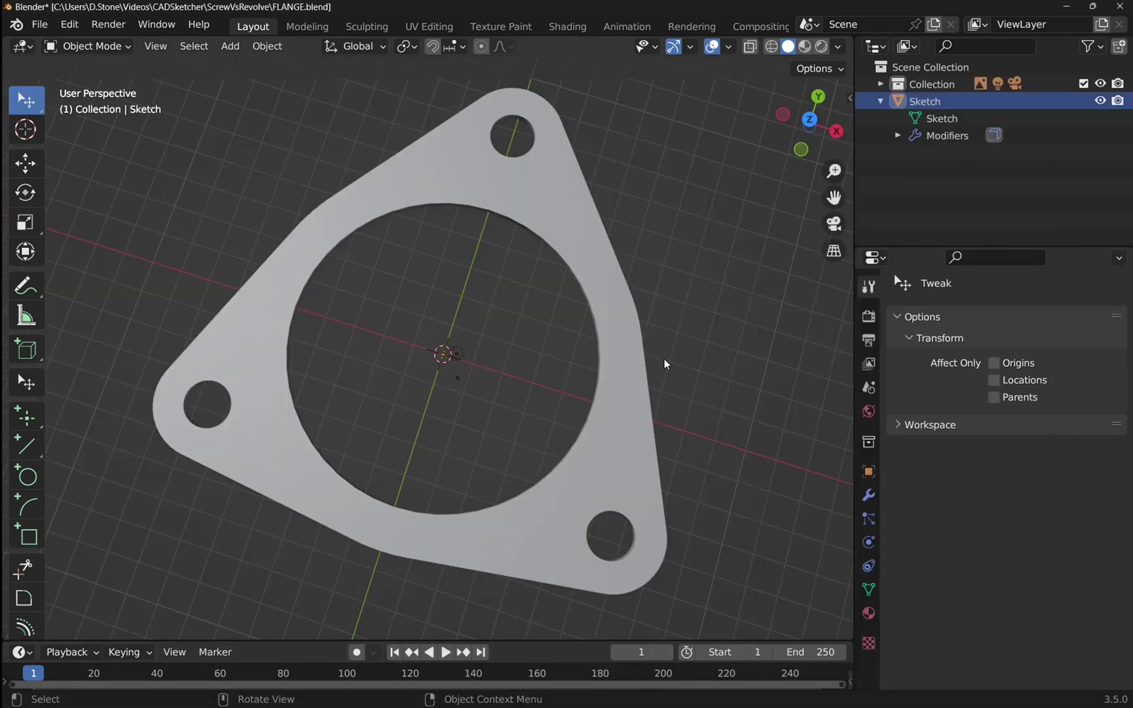
pyautogui.click(879, 90)
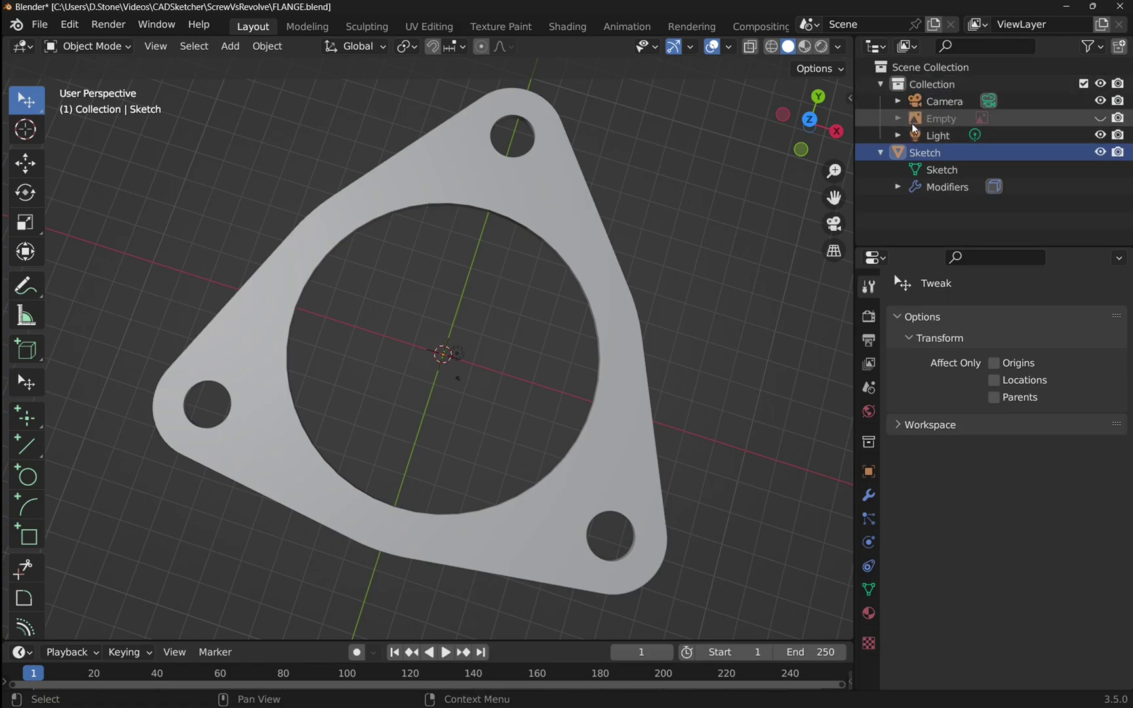
pyautogui.click(882, 86)
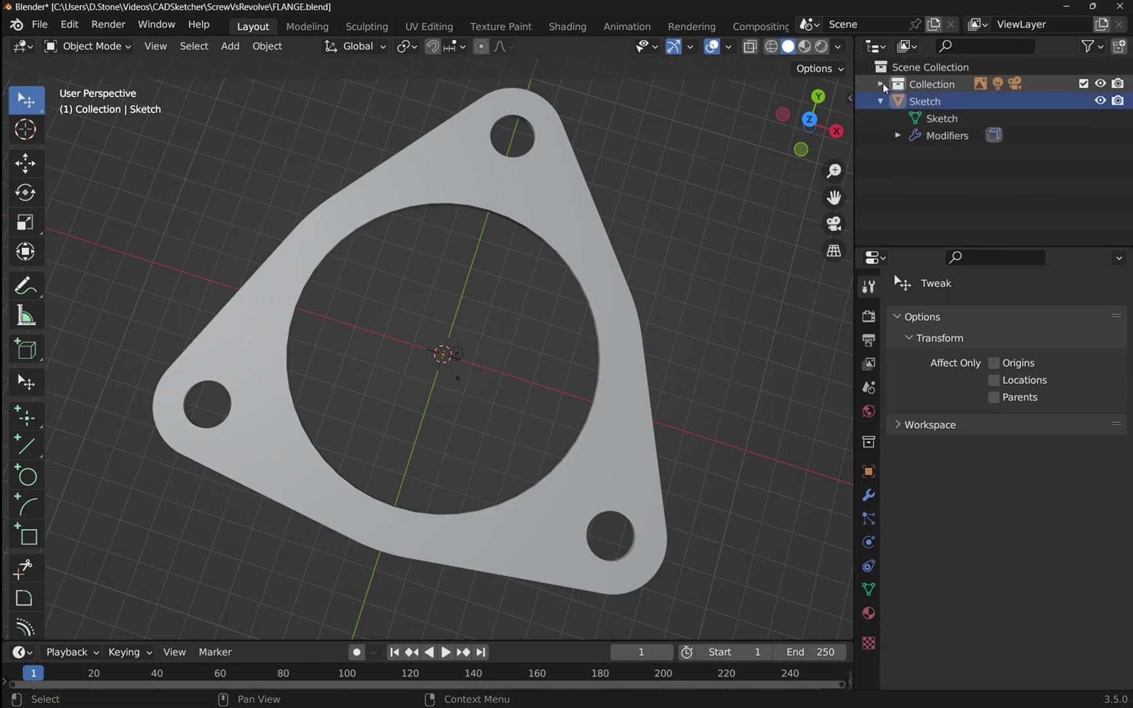
pyautogui.click(919, 105)
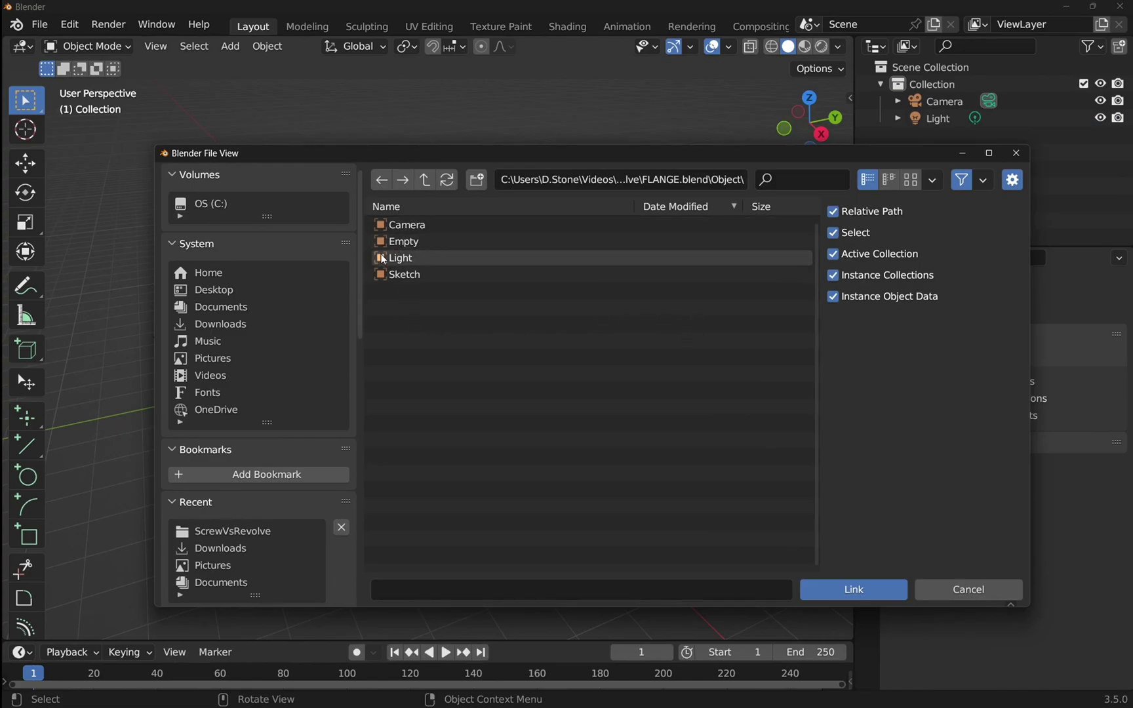
# - Link the Sketch object from FLANGE.blend into the new scene and bring the whole flange into view
pyautogui.click(417, 278)
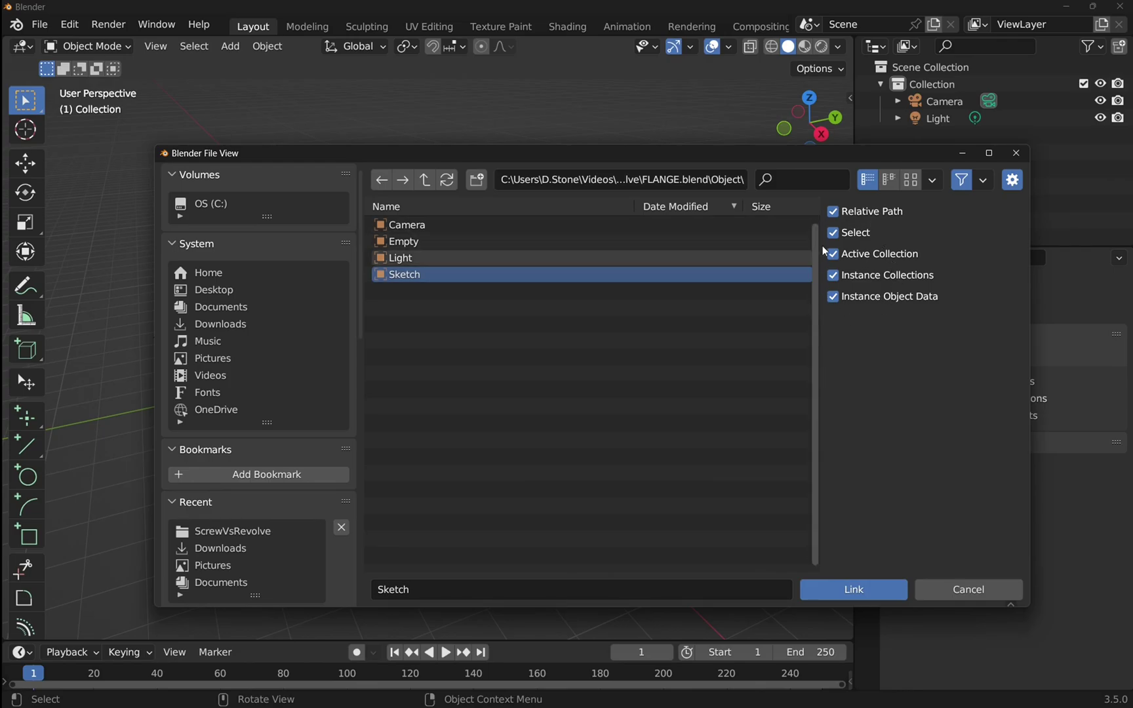
pyautogui.click(815, 585)
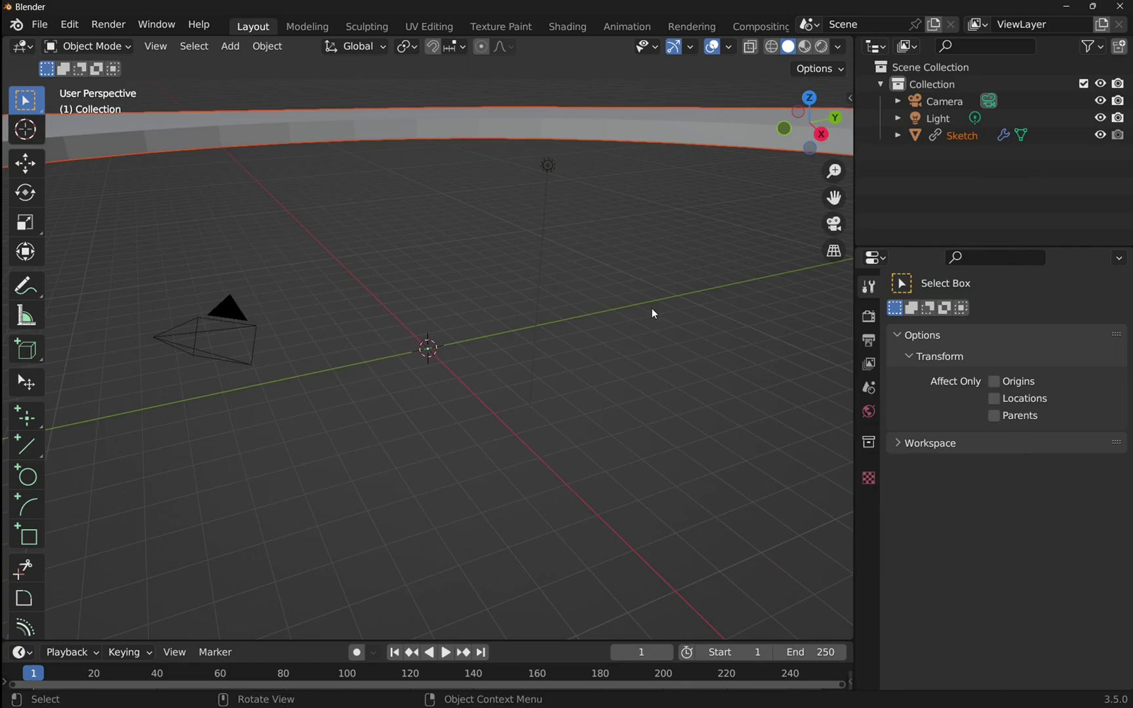
pyautogui.scroll(-12, 655, 289)
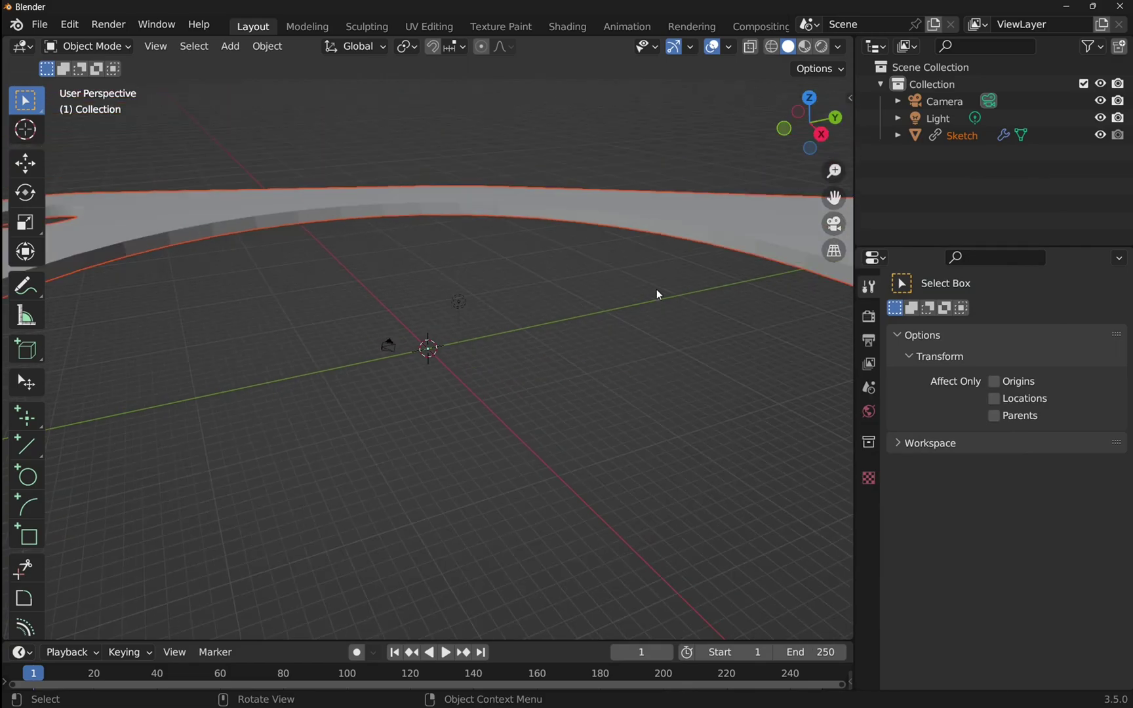
pyautogui.scroll(-1, 656, 294)
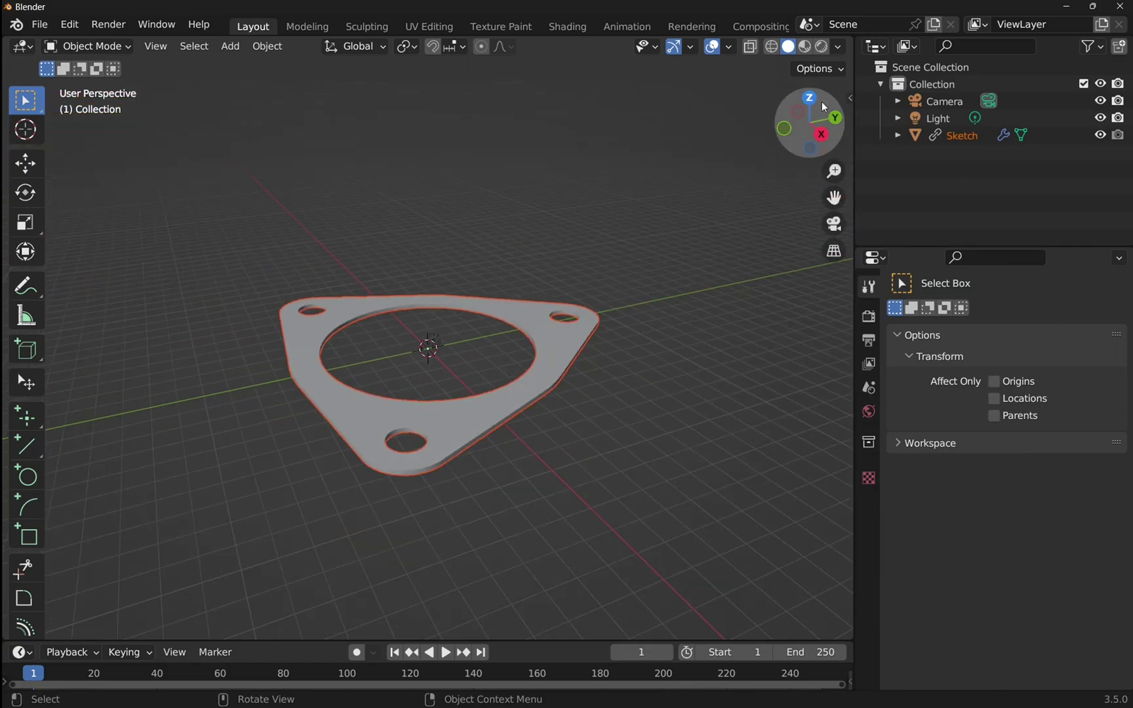
pyautogui.moveTo(822, 109); pyautogui.dragTo(804, 239)
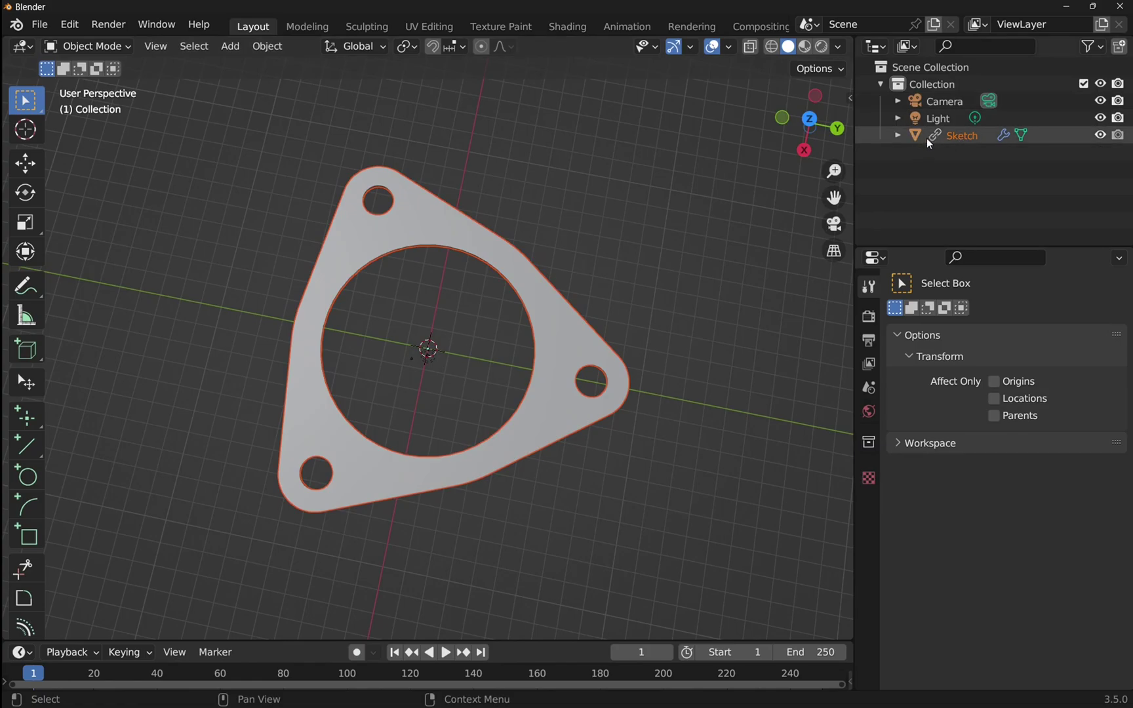
# - Examine the linked Sketch's contents and the linked library's data-blocks using the outliner's Blender File display mode
pyautogui.click(903, 139)
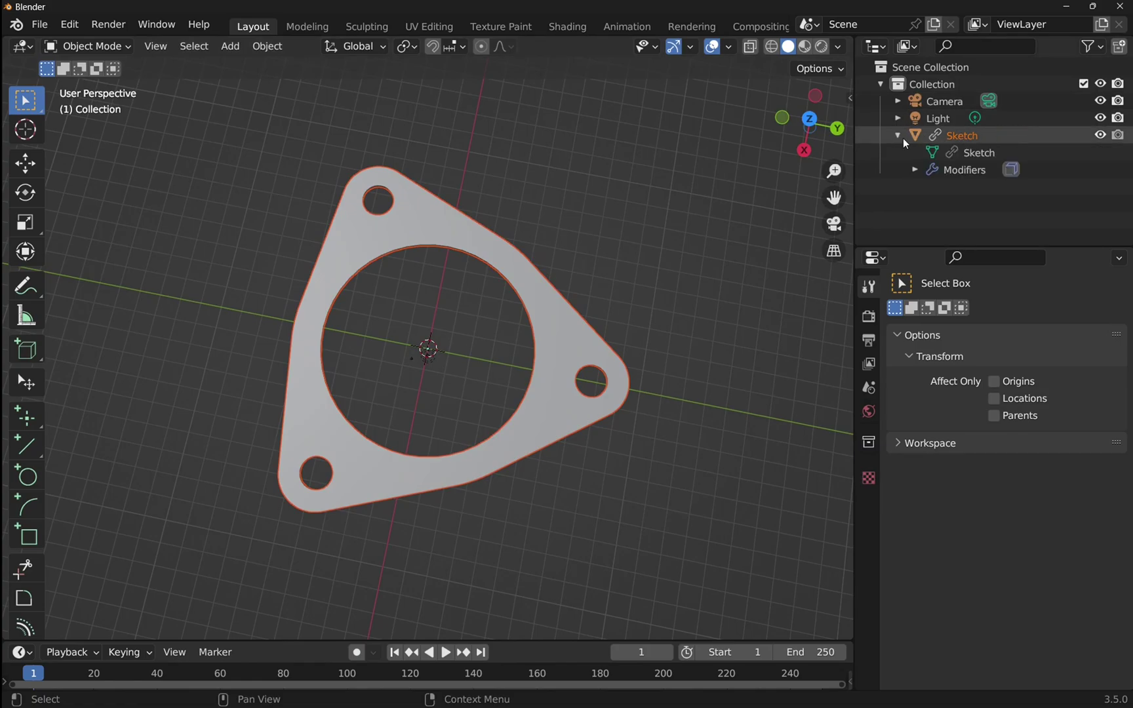
pyautogui.click(903, 138)
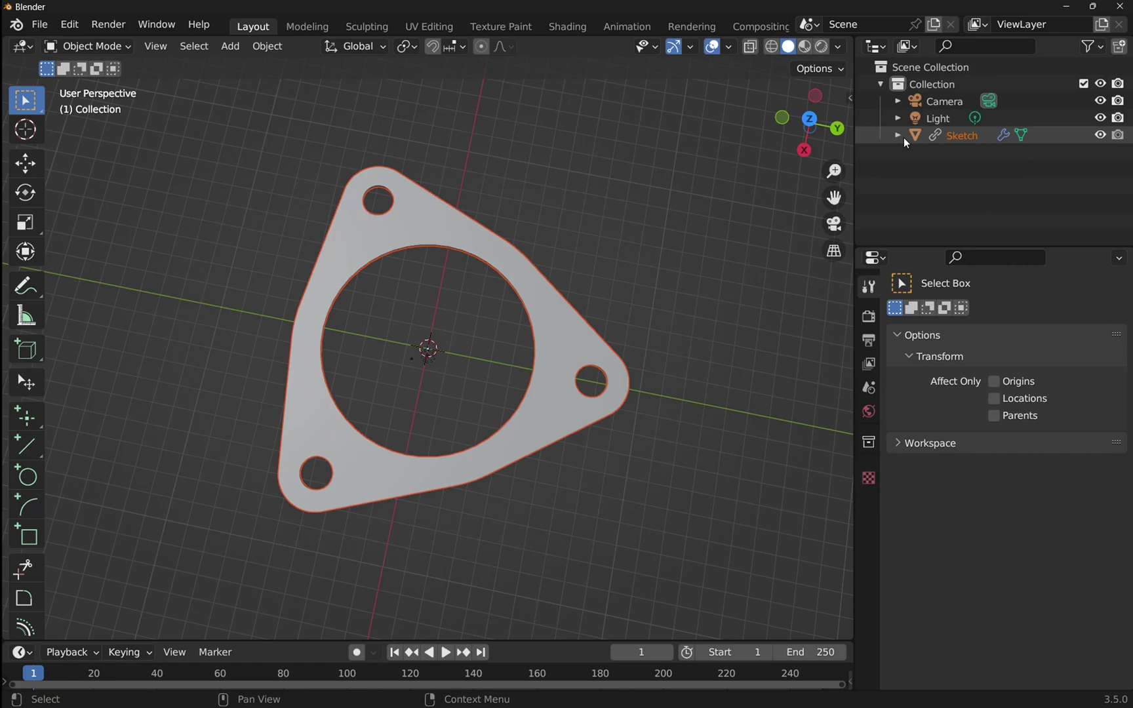
pyautogui.click(916, 47)
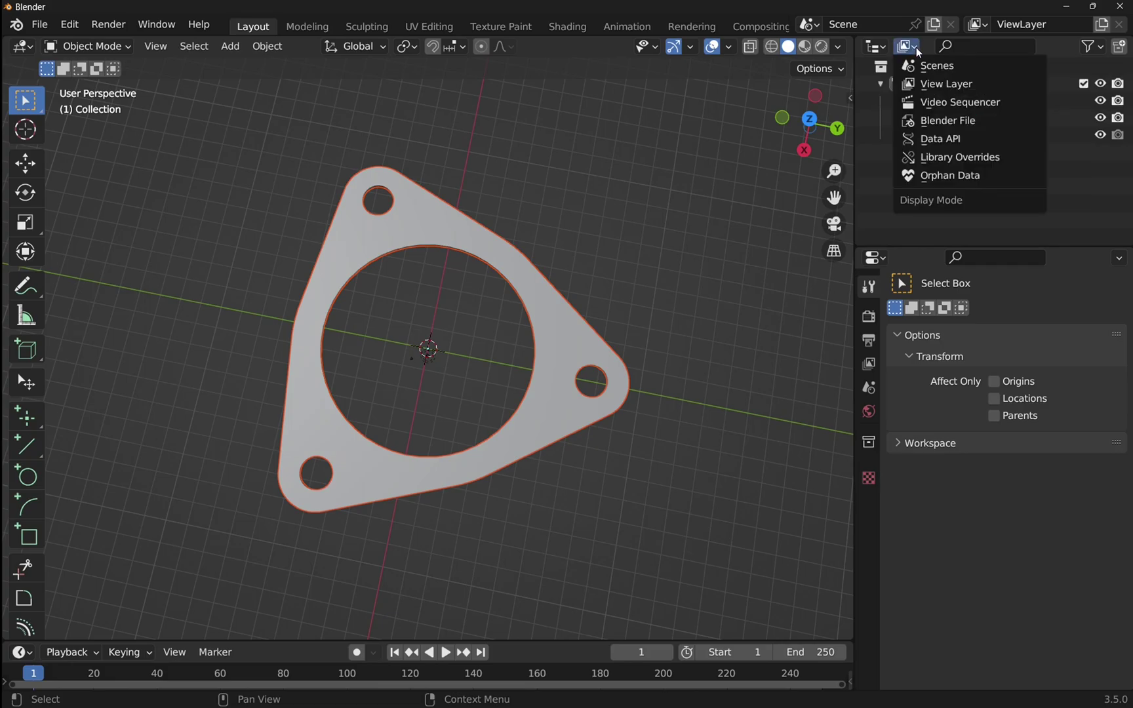
pyautogui.click(941, 121)
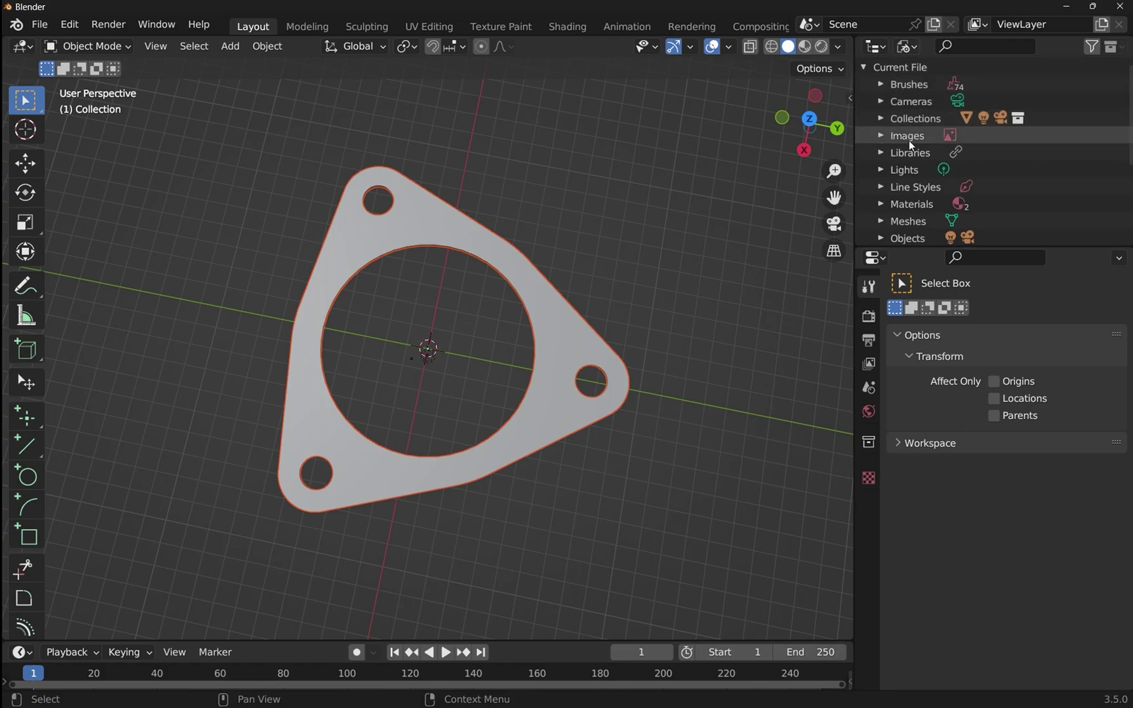
pyautogui.scroll(-6, 922, 186)
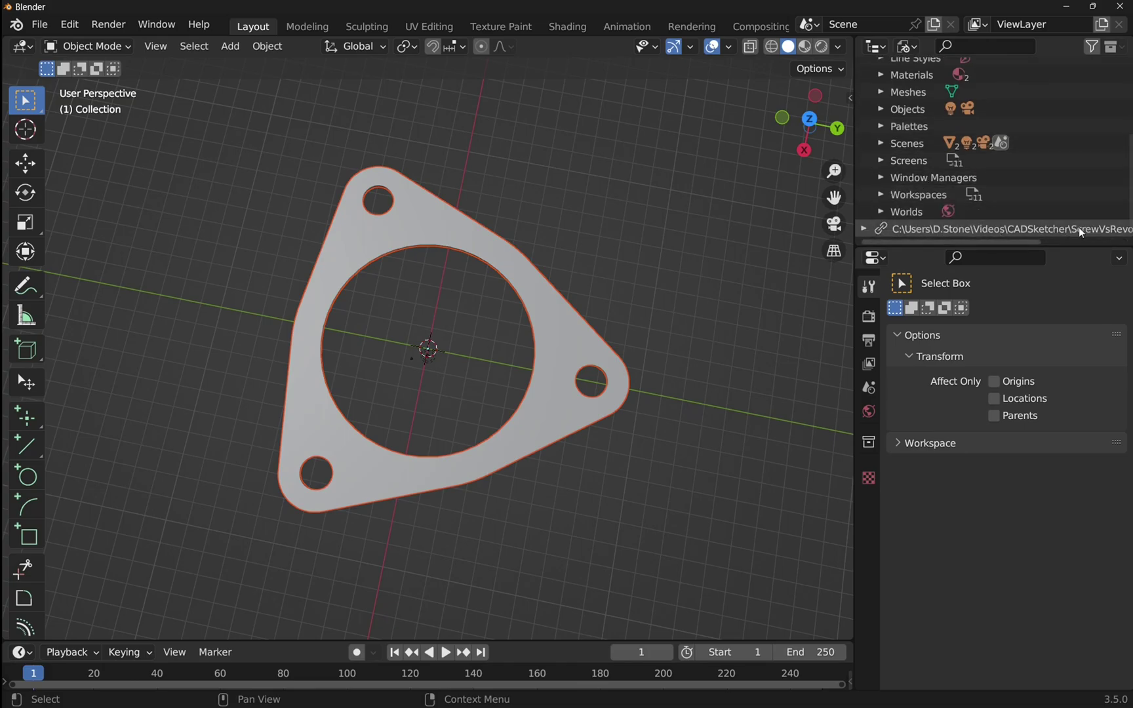
pyautogui.click(870, 227)
pyautogui.scroll(-3, 896, 231)
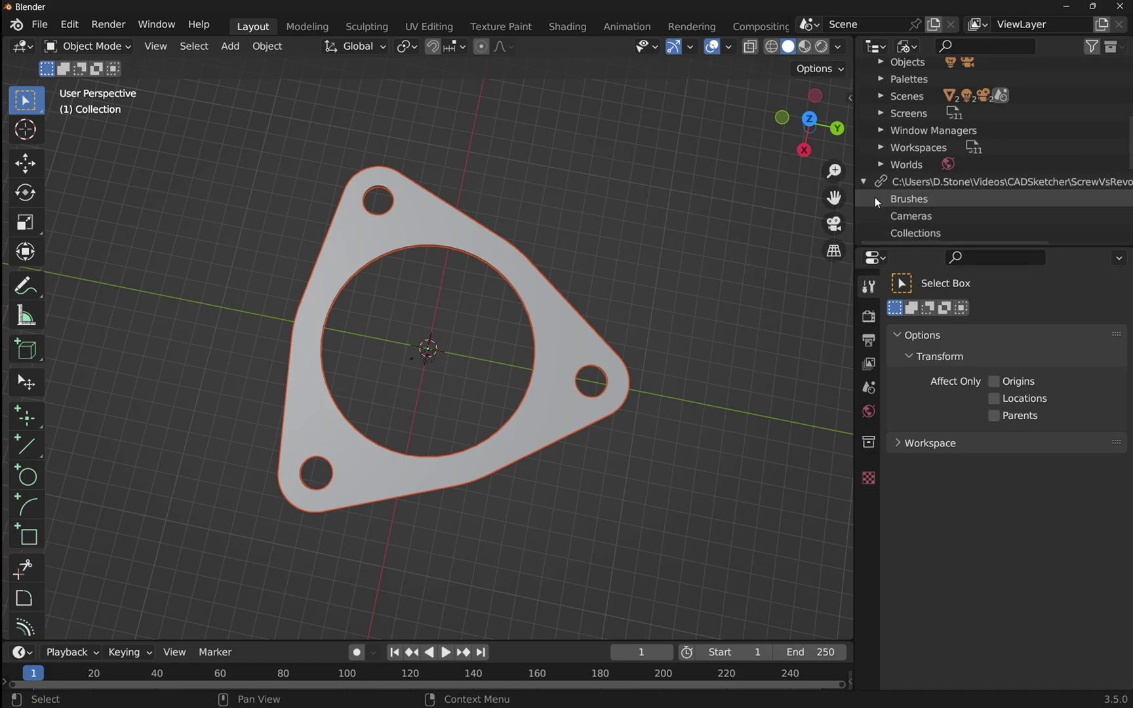
pyautogui.scroll(-3, 923, 182)
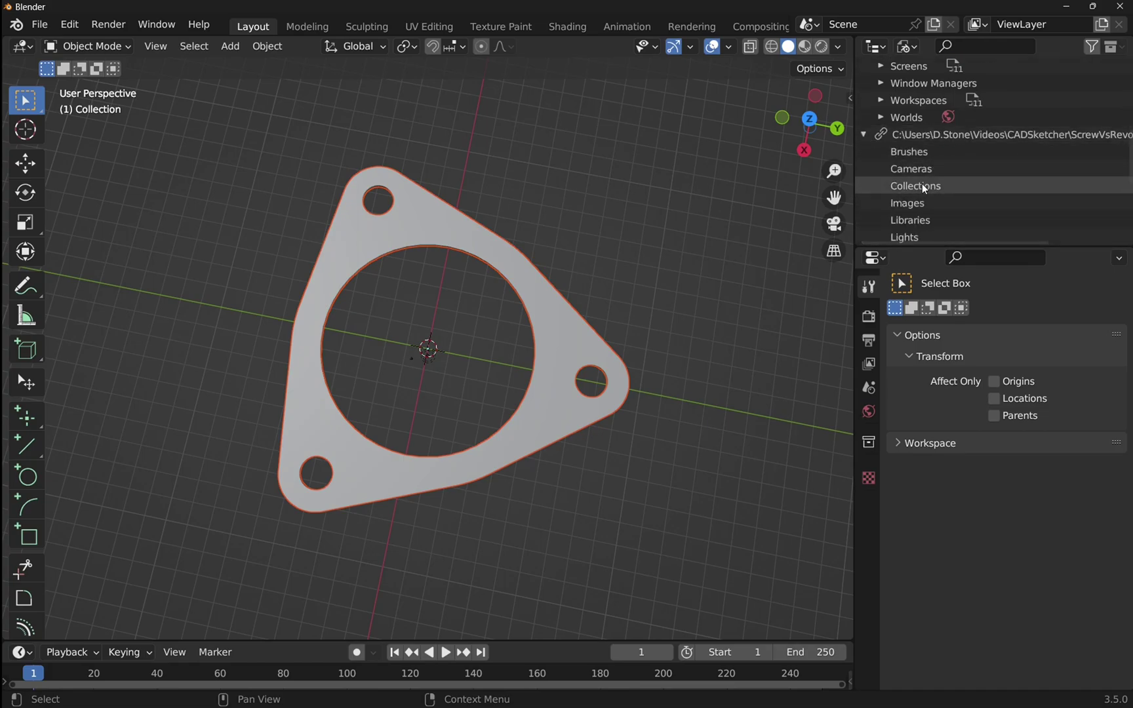
pyautogui.click(867, 139)
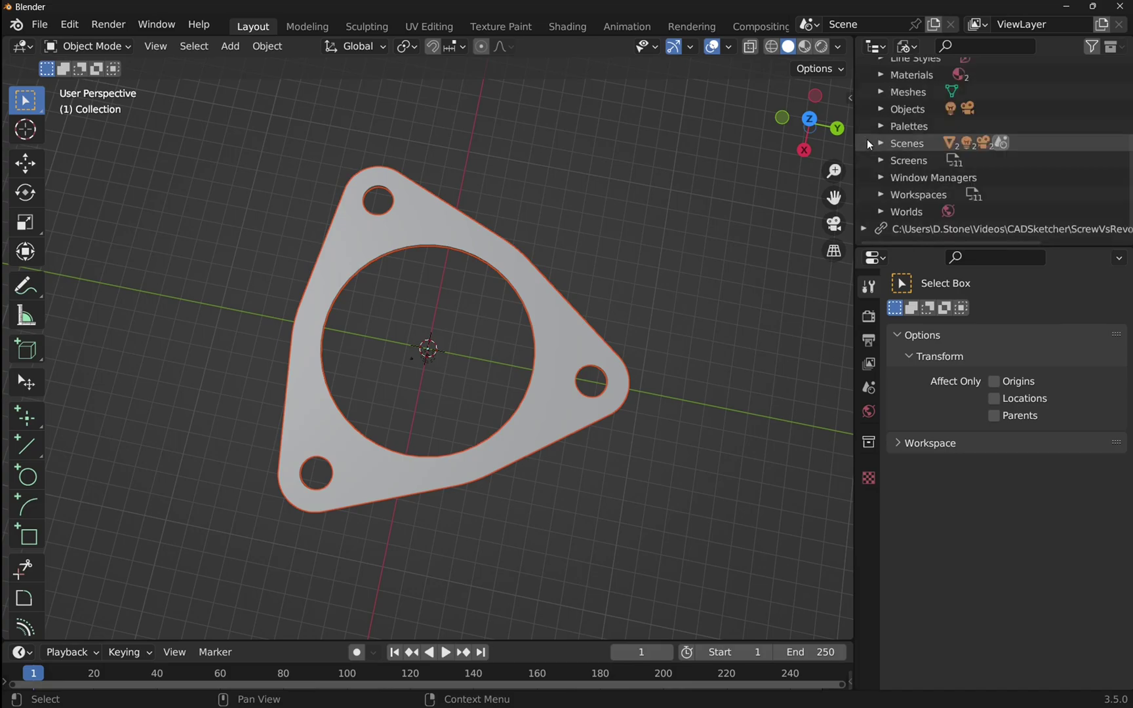
# - Reload the linked FLANGE.blend library and return the outliner to the View Layer display mode
pyautogui.rightClick(929, 233)
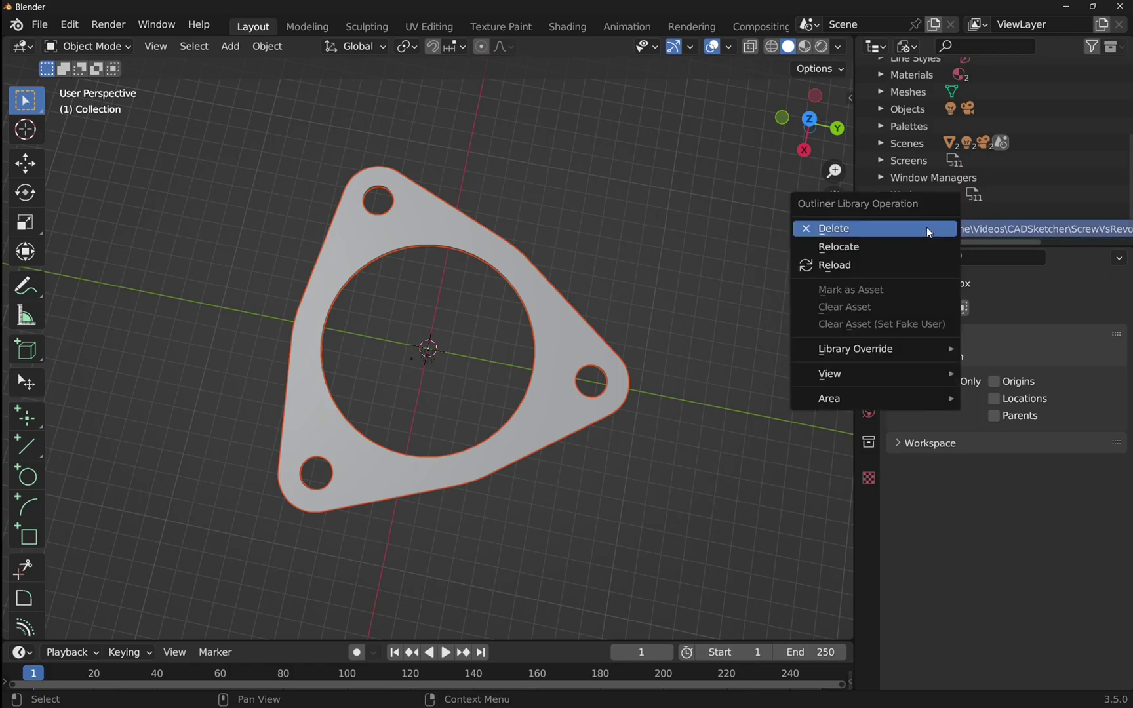
pyautogui.click(884, 269)
pyautogui.click(911, 51)
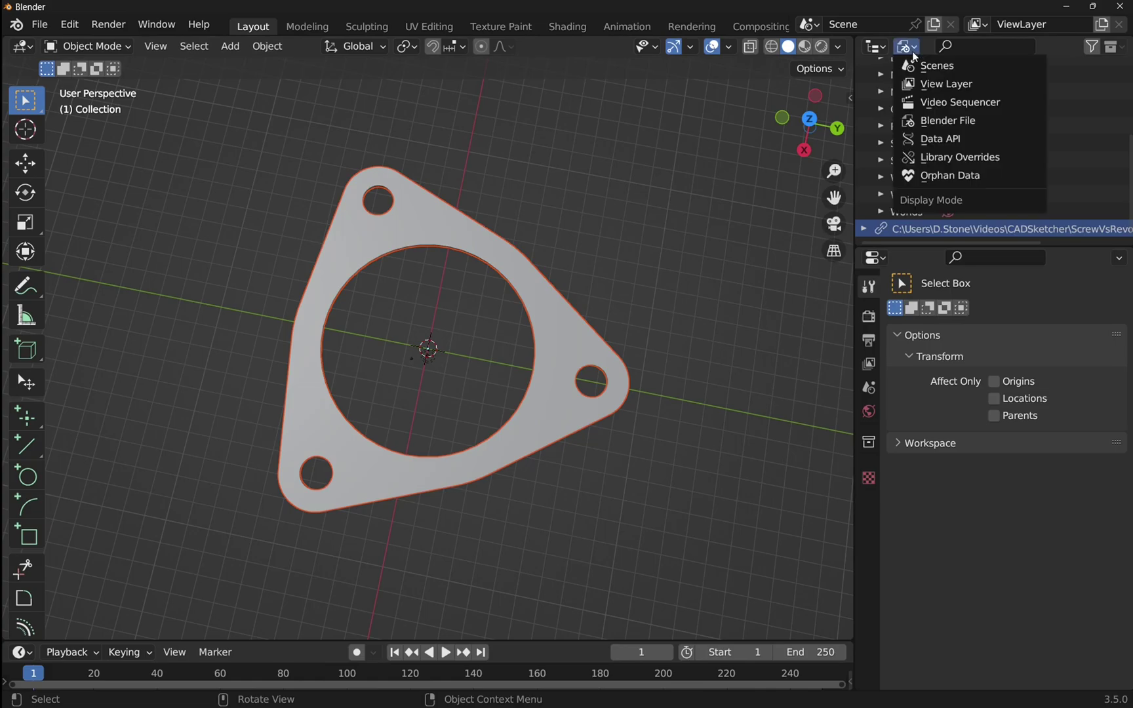
pyautogui.click(934, 85)
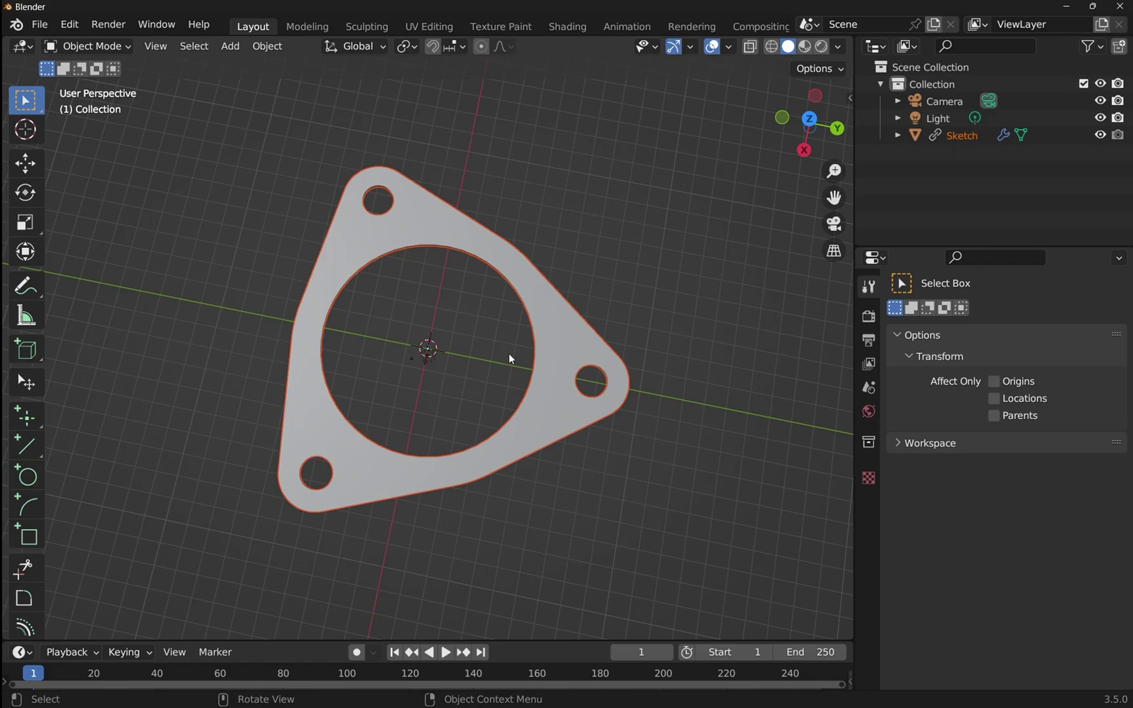
pyautogui.moveTo(510, 359); pyautogui.dragTo(542, 238, button='middle')
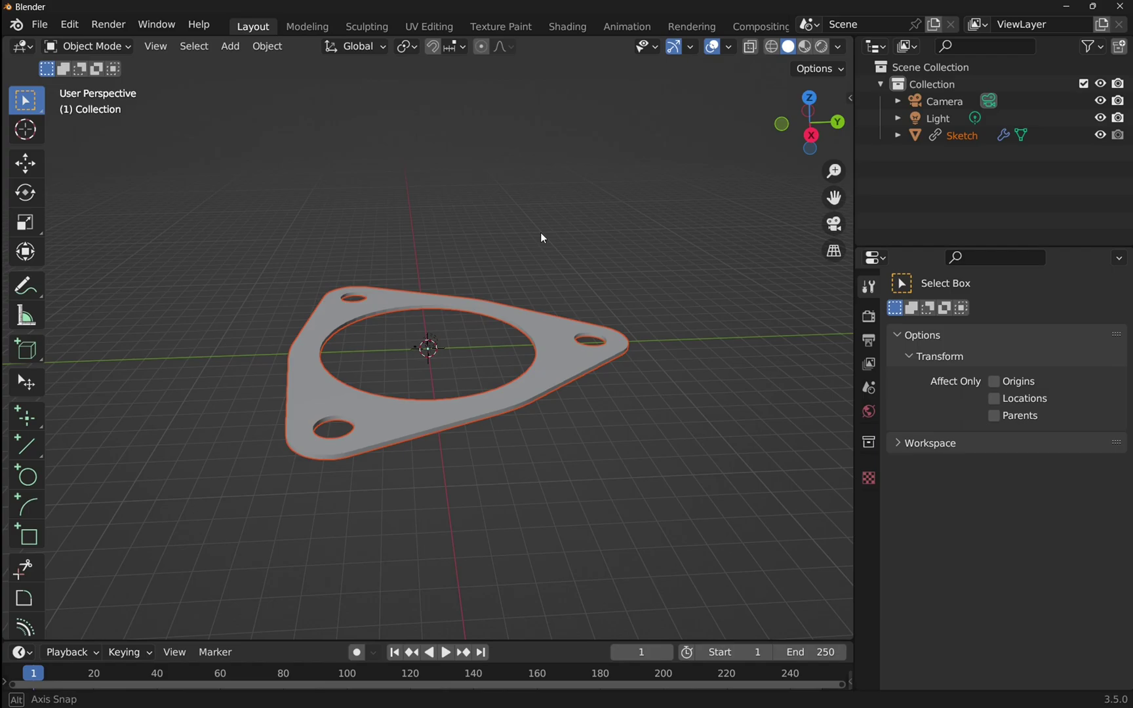
pyautogui.moveTo(541, 233); pyautogui.dragTo(495, 274, button='middle')
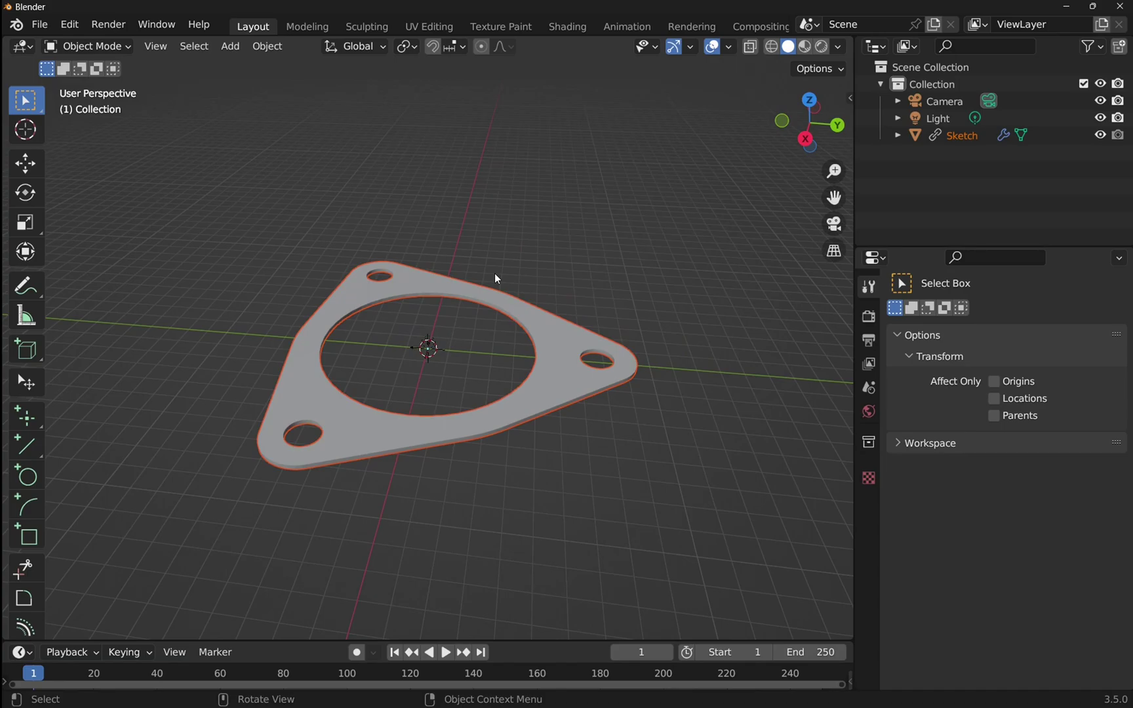
# - Select the linked Sketch flange and add a workplane on its upper mesh face
pyautogui.moveTo(495, 272); pyautogui.dragTo(467, 376, button='middle')
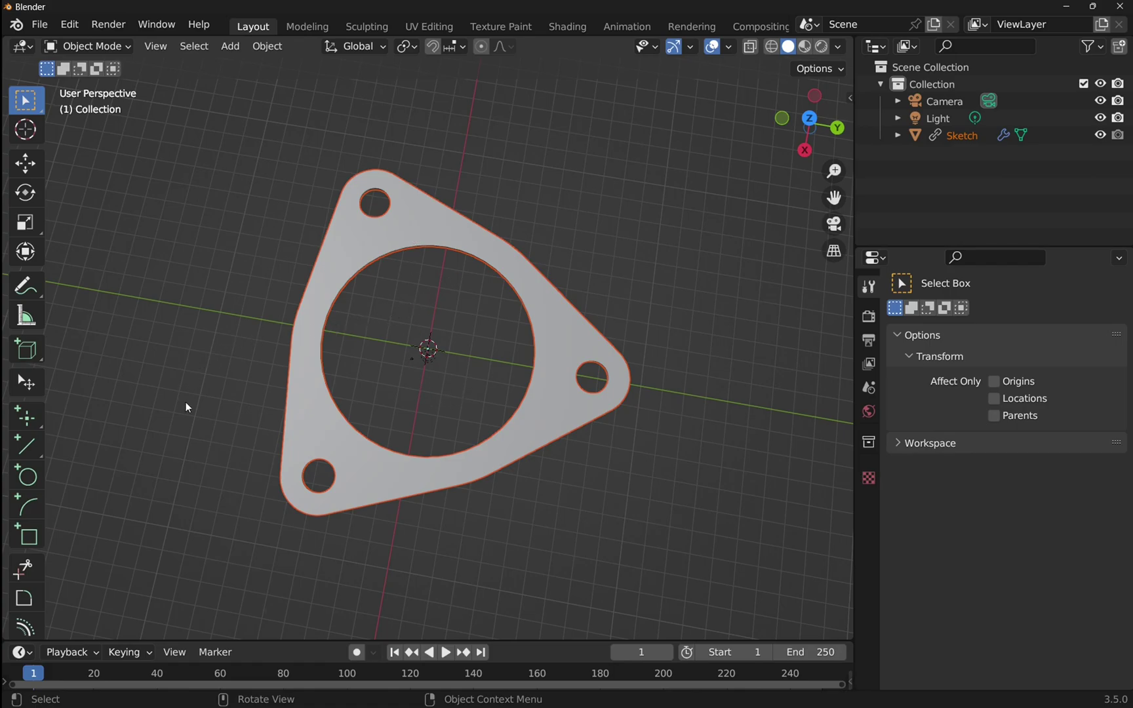
pyautogui.scroll(-2, 19, 593)
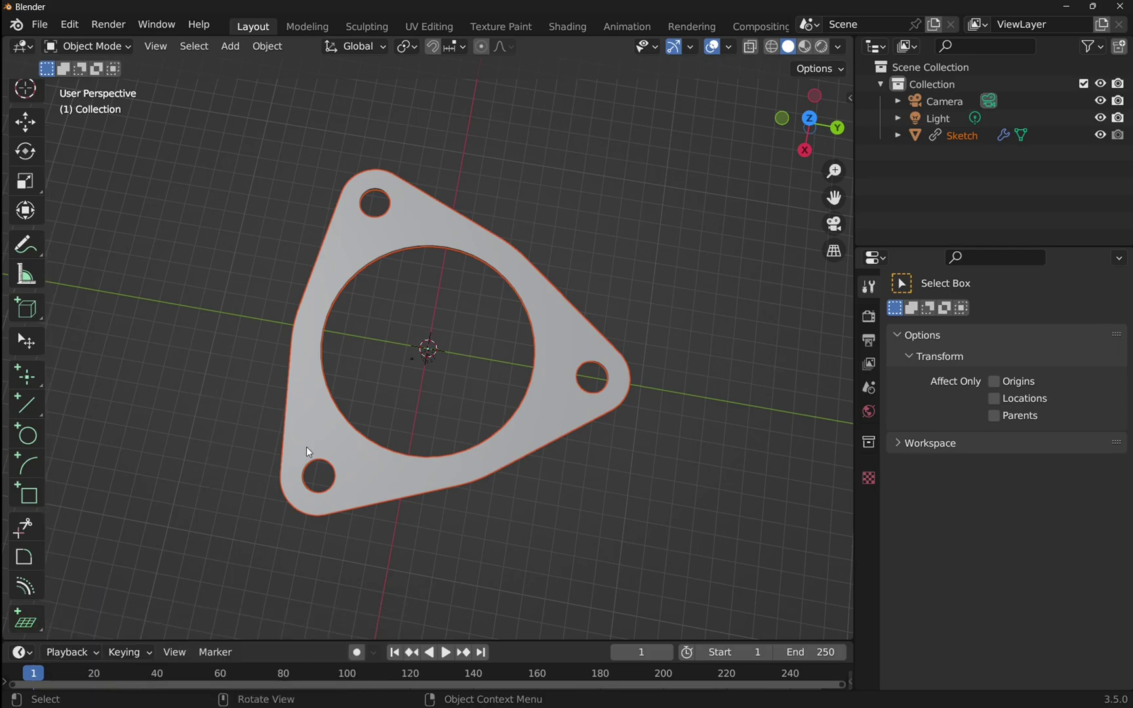
pyautogui.click(316, 428)
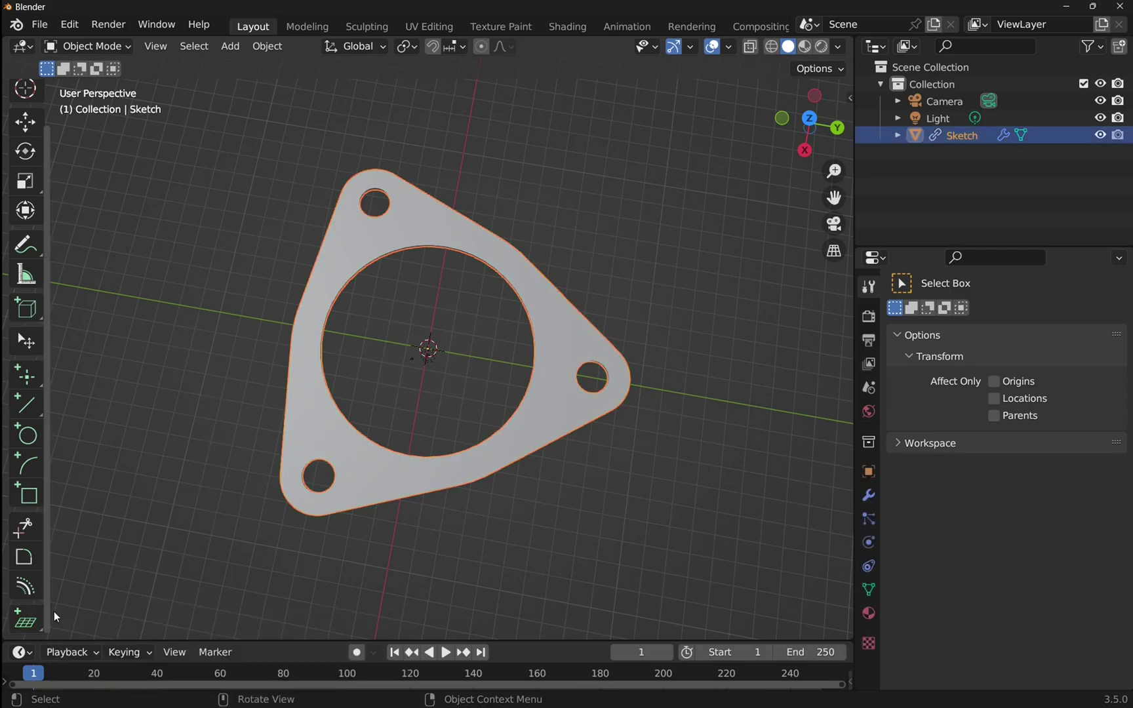
pyautogui.click(27, 623)
pyautogui.click(29, 626)
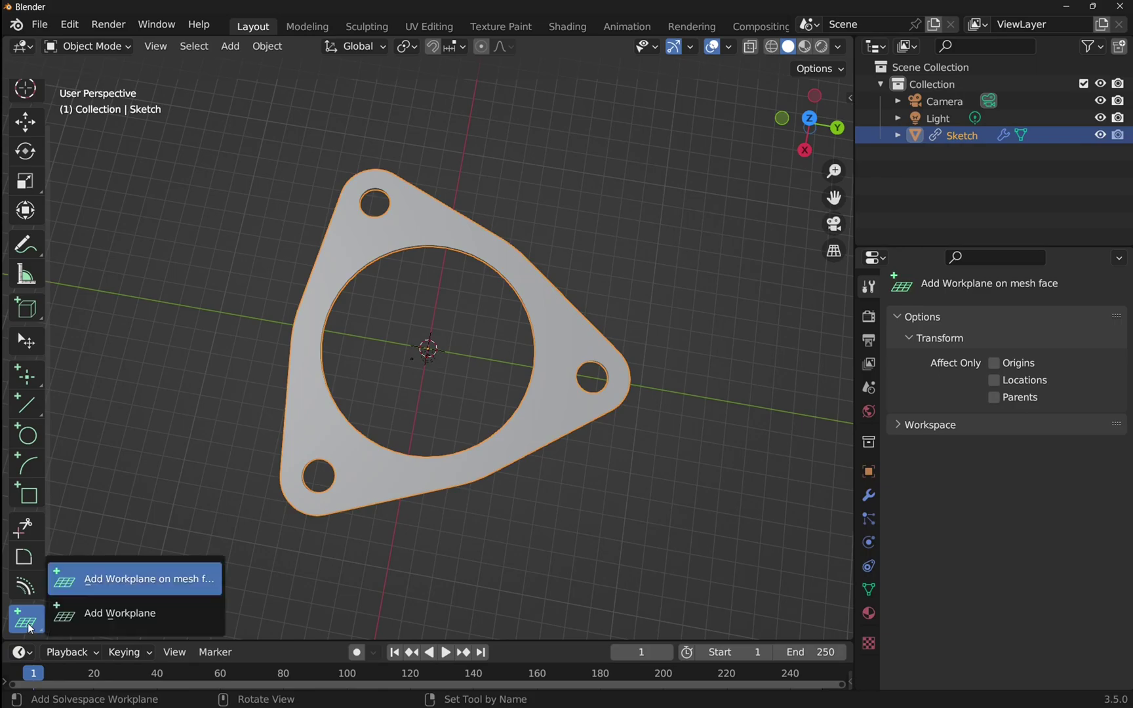
pyautogui.click(141, 584)
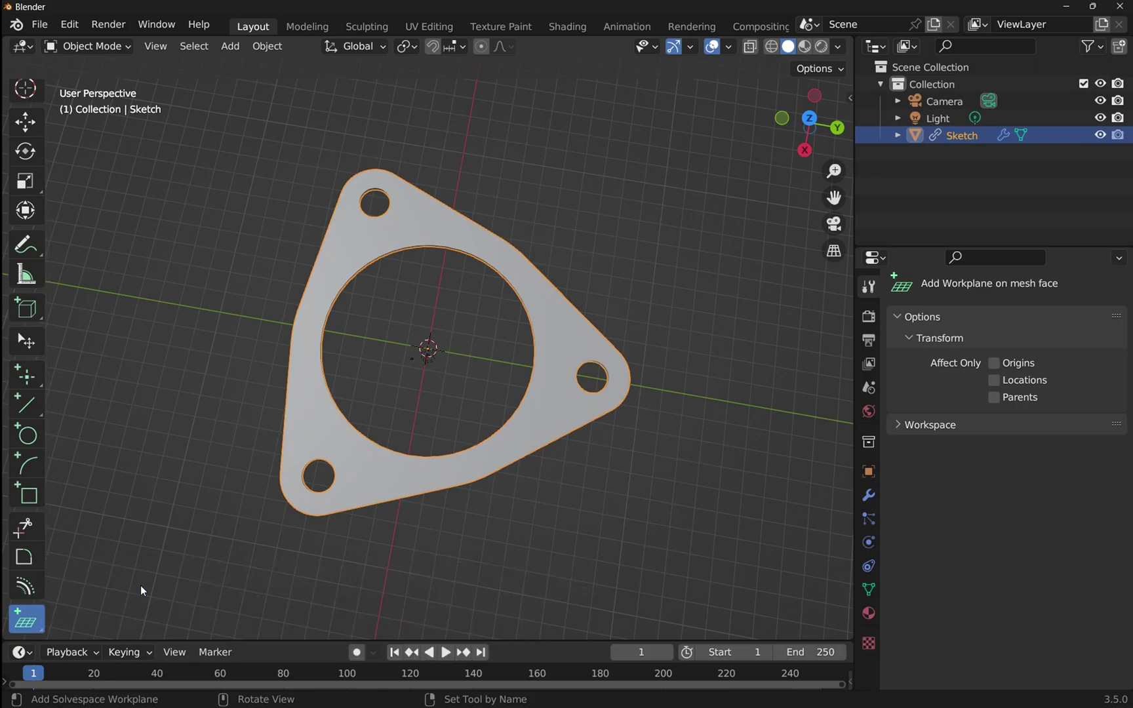
pyautogui.click(316, 416)
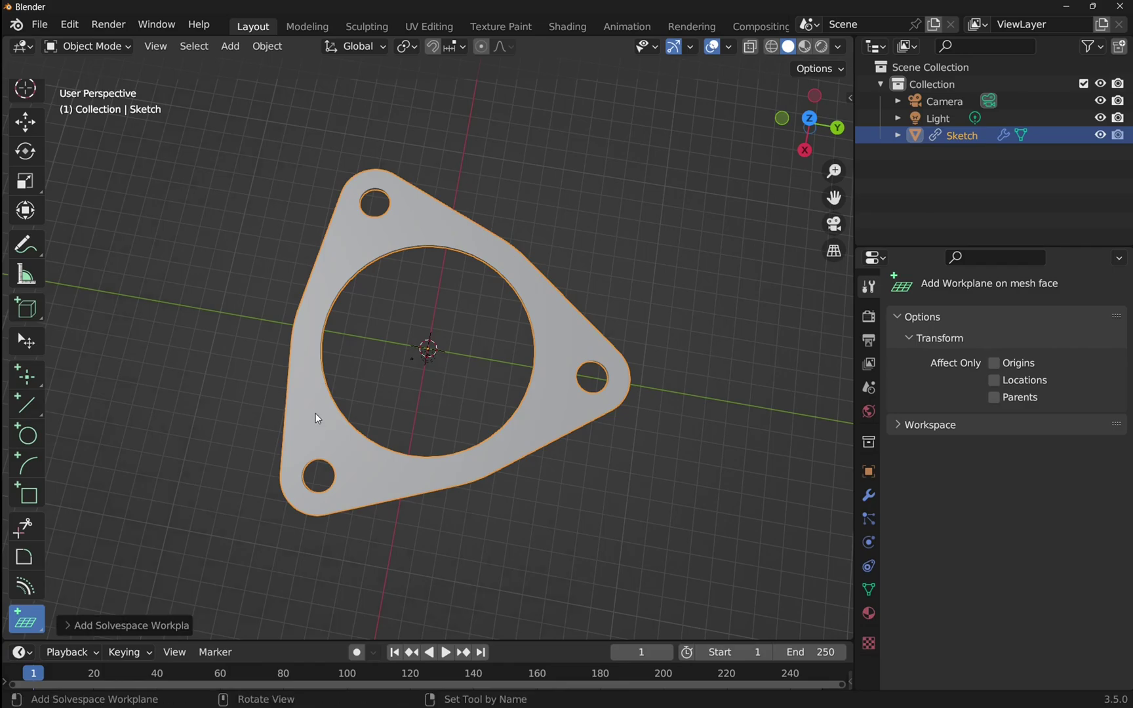
pyautogui.press('Escape')
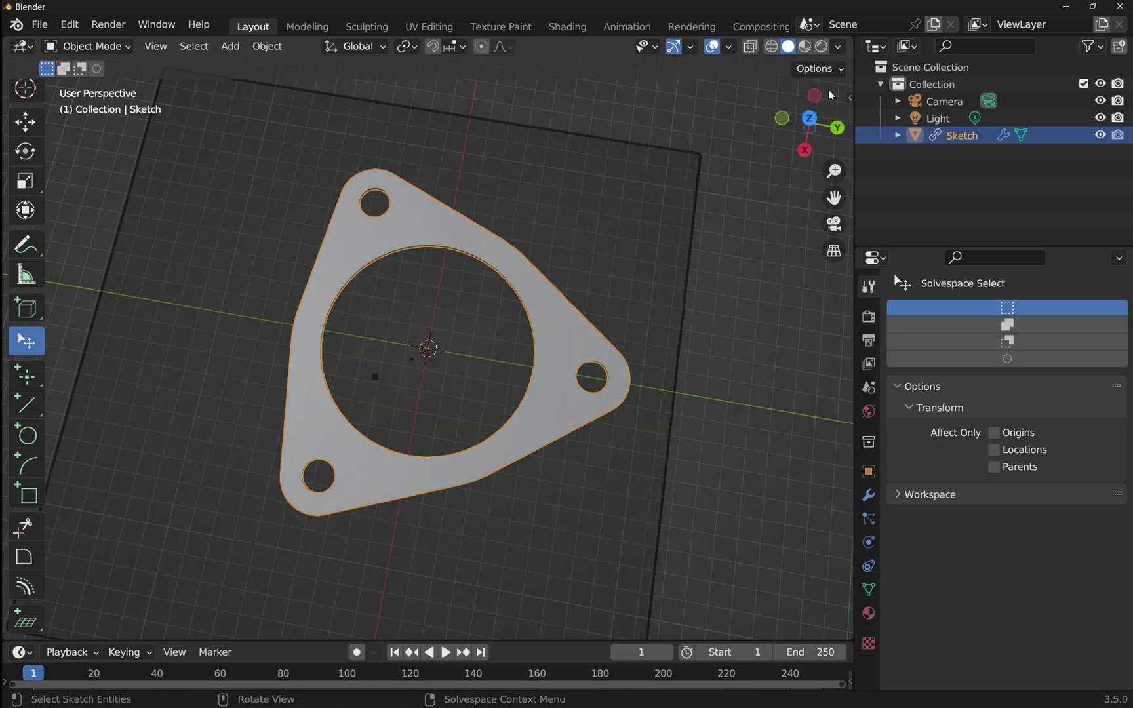
# - Display the list of Sketcher entities in the 3D viewport
pyautogui.click(849, 96)
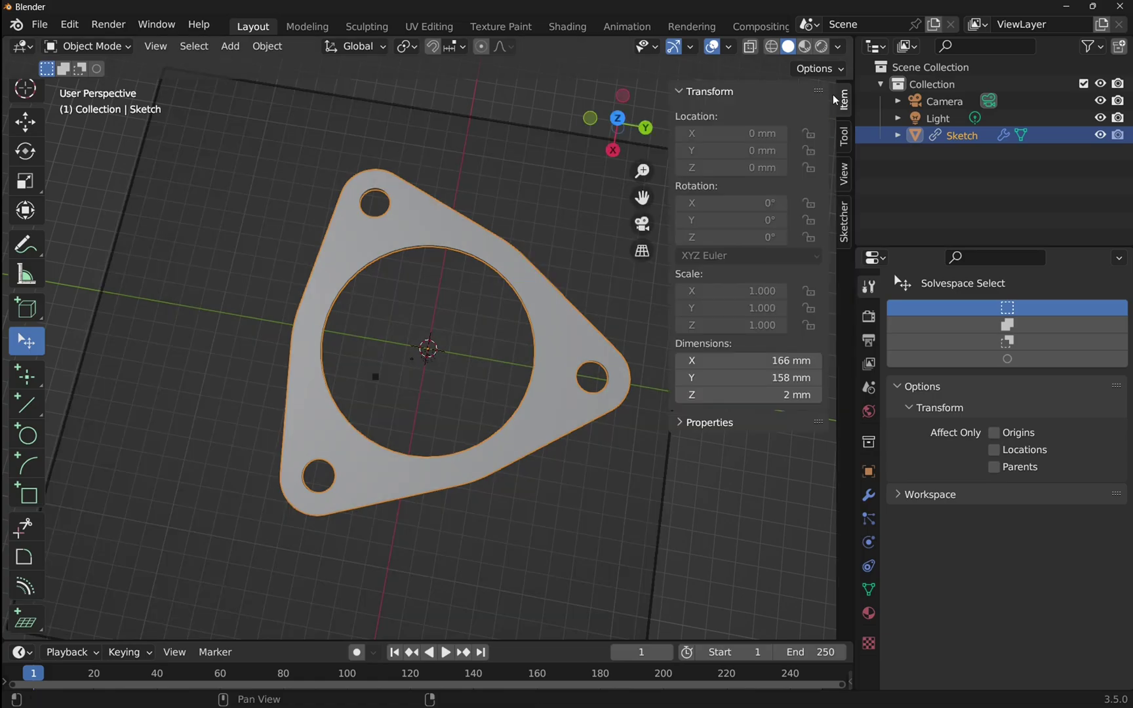
pyautogui.click(845, 231)
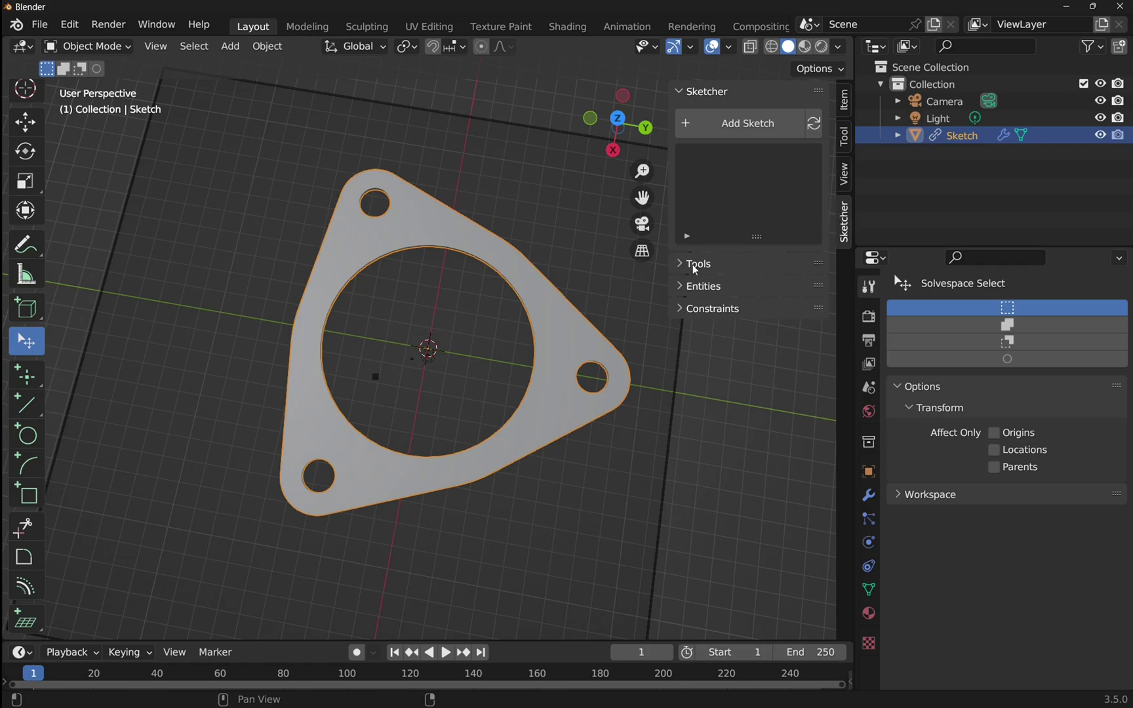
pyautogui.click(679, 287)
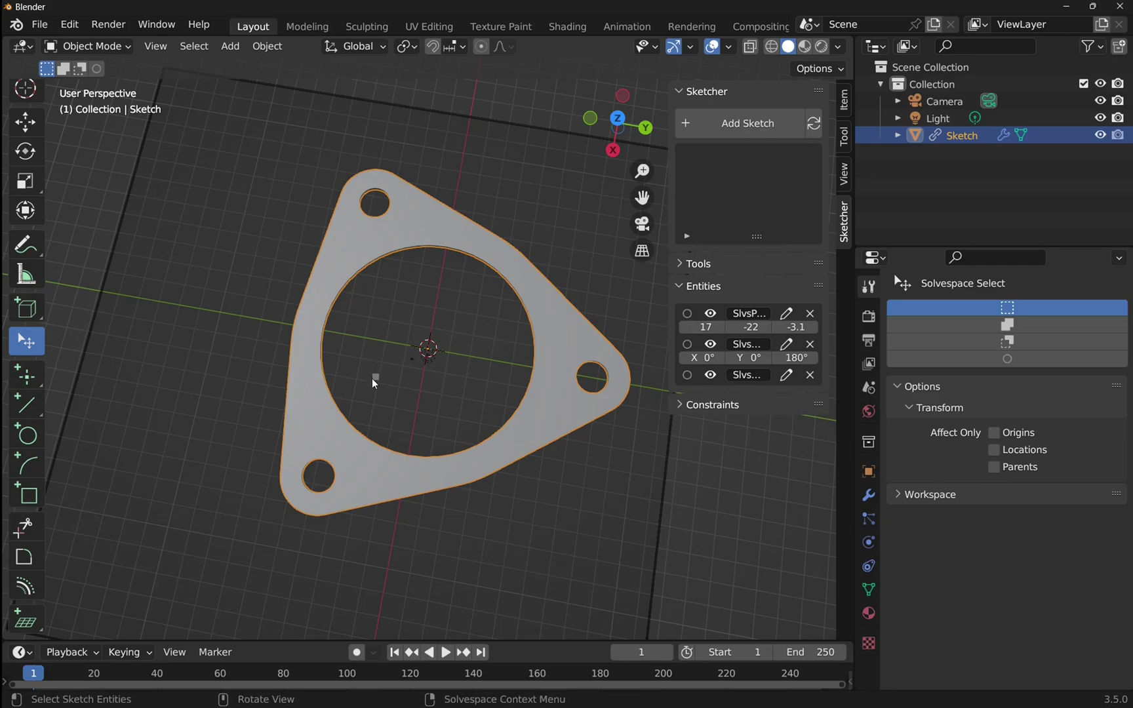
# - Move the workplane's origin point to X 0 and Y 0, and lower its Z to about -12
pyautogui.moveTo(379, 379)
pyautogui.mouseDown()
pyautogui.moveTo(446, 379)
pyautogui.moveTo(445, 368)
pyautogui.moveTo(399, 367)
pyautogui.moveTo(413, 331)
pyautogui.moveTo(437, 363)
pyautogui.moveTo(429, 349)
pyautogui.mouseUp()
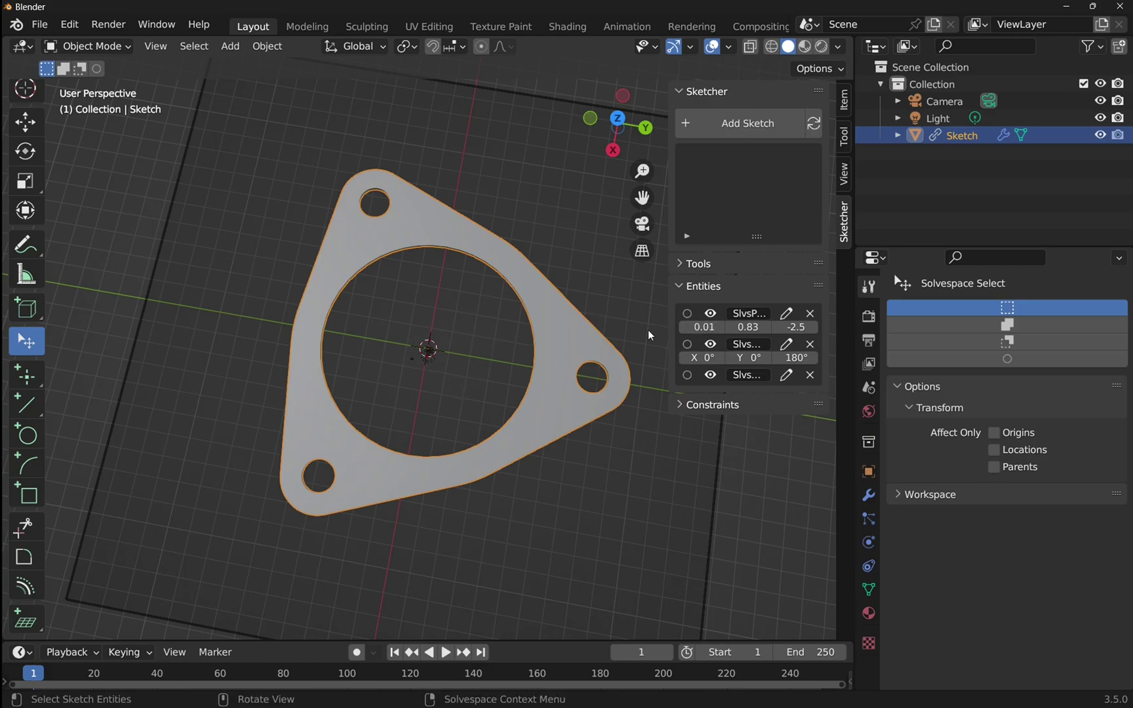
pyautogui.click(704, 327)
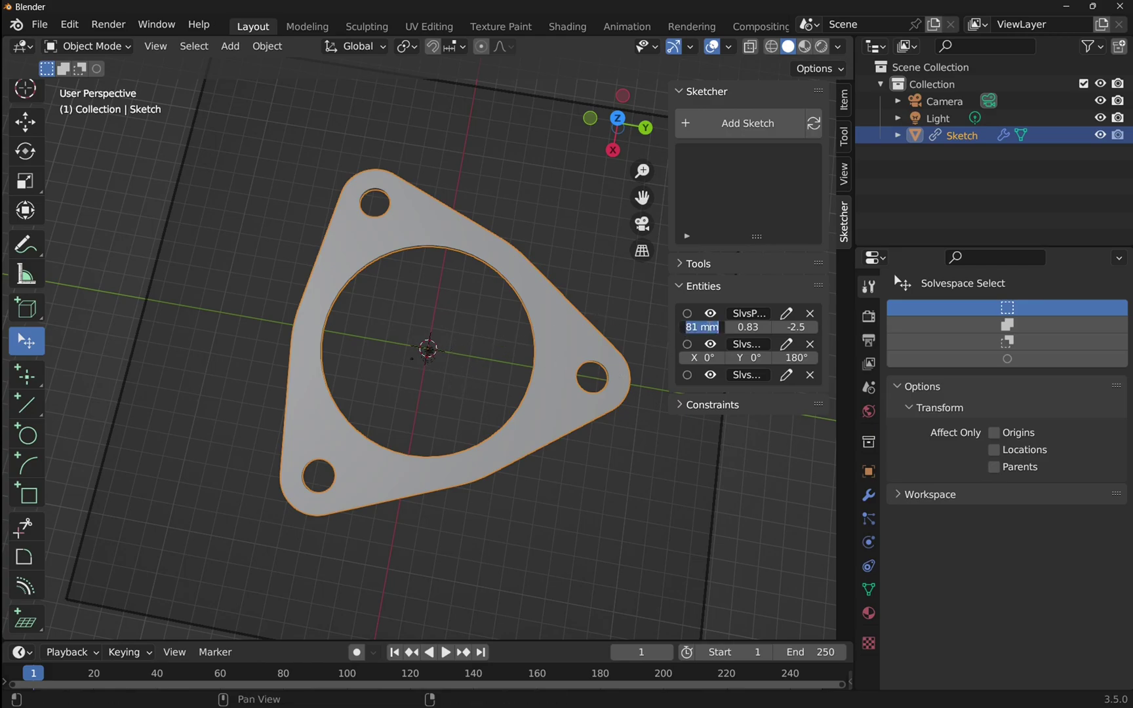
pyautogui.write('0')
pyautogui.press('Return')
pyautogui.click(740, 327)
pyautogui.write('0')
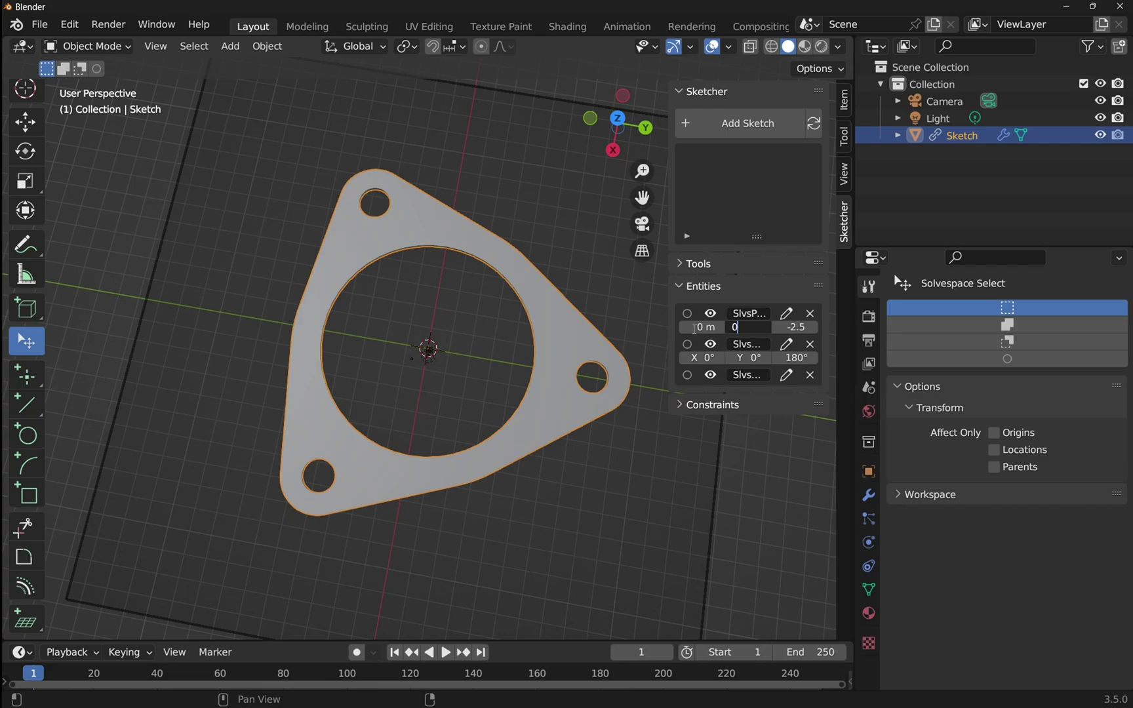
pyautogui.press('Return')
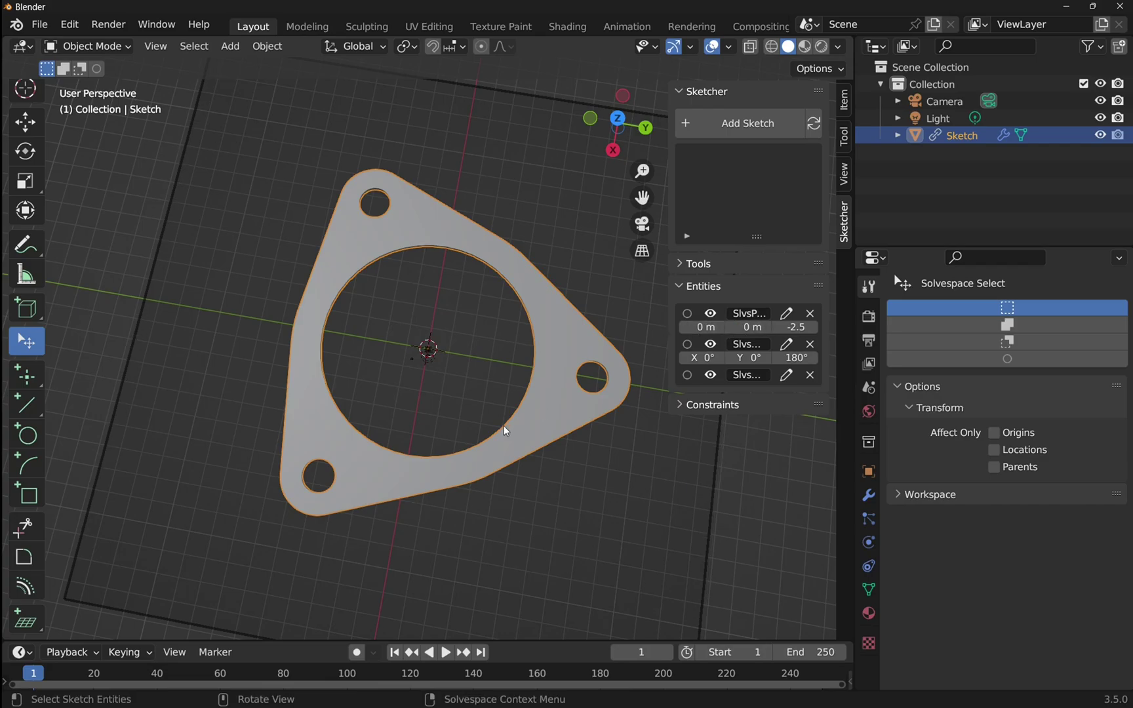
pyautogui.moveTo(493, 417)
pyautogui.mouseDown(button='middle')
pyautogui.moveTo(503, 282)
pyautogui.moveTo(495, 237)
pyautogui.moveTo(484, 271)
pyautogui.moveTo(468, 242)
pyautogui.moveTo(476, 348)
pyautogui.moveTo(531, 300)
pyautogui.moveTo(513, 240)
pyautogui.moveTo(496, 266)
pyautogui.mouseUp(button='middle')
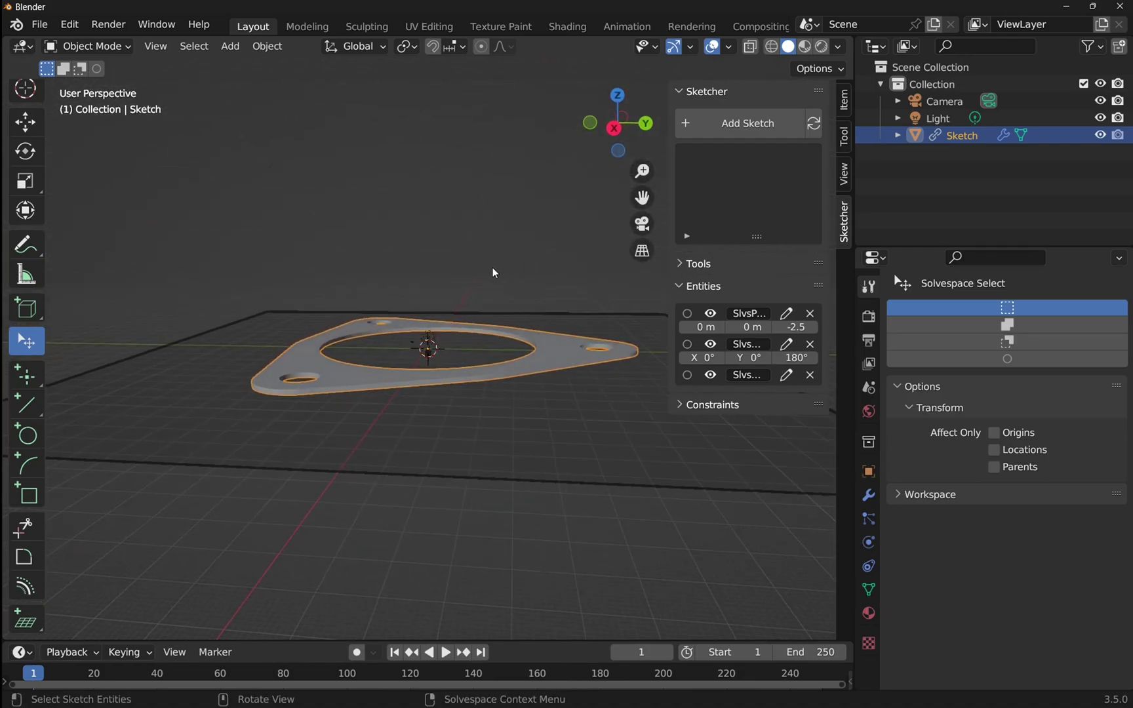
pyautogui.moveTo(778, 330)
pyautogui.mouseDown()
pyautogui.moveTo(851, 330)
pyautogui.moveTo(761, 336)
pyautogui.mouseUp()
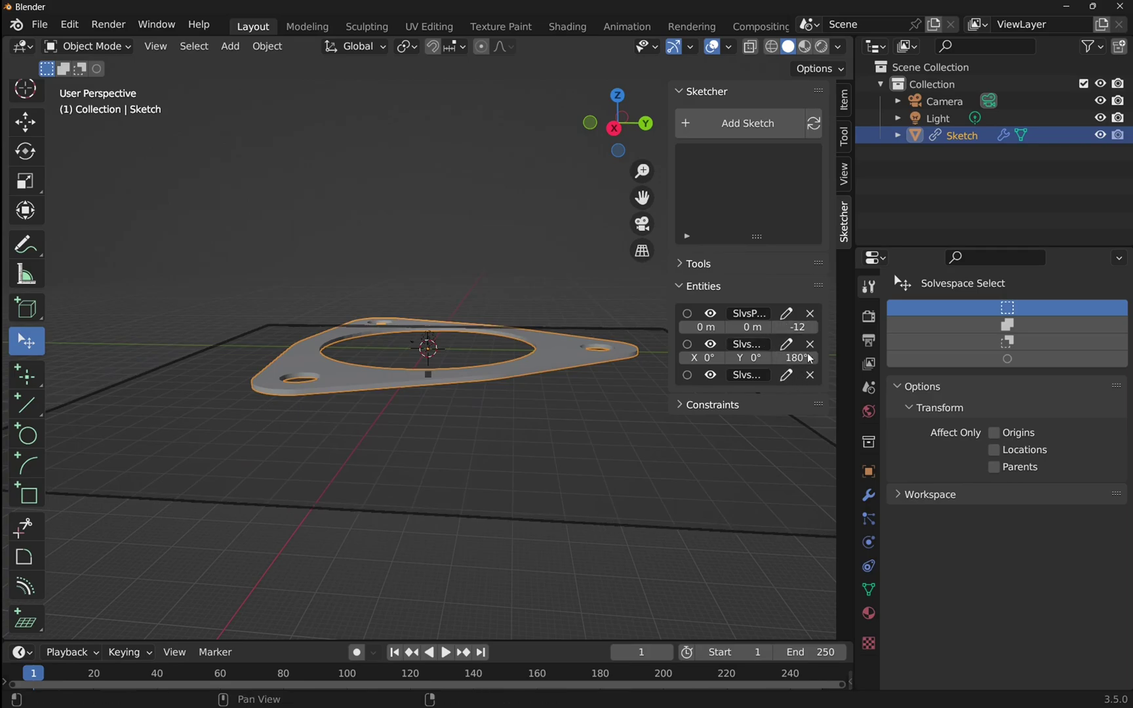
# - Delete the workplane, its normal and its origin point from the sketch entities
pyautogui.click(811, 314)
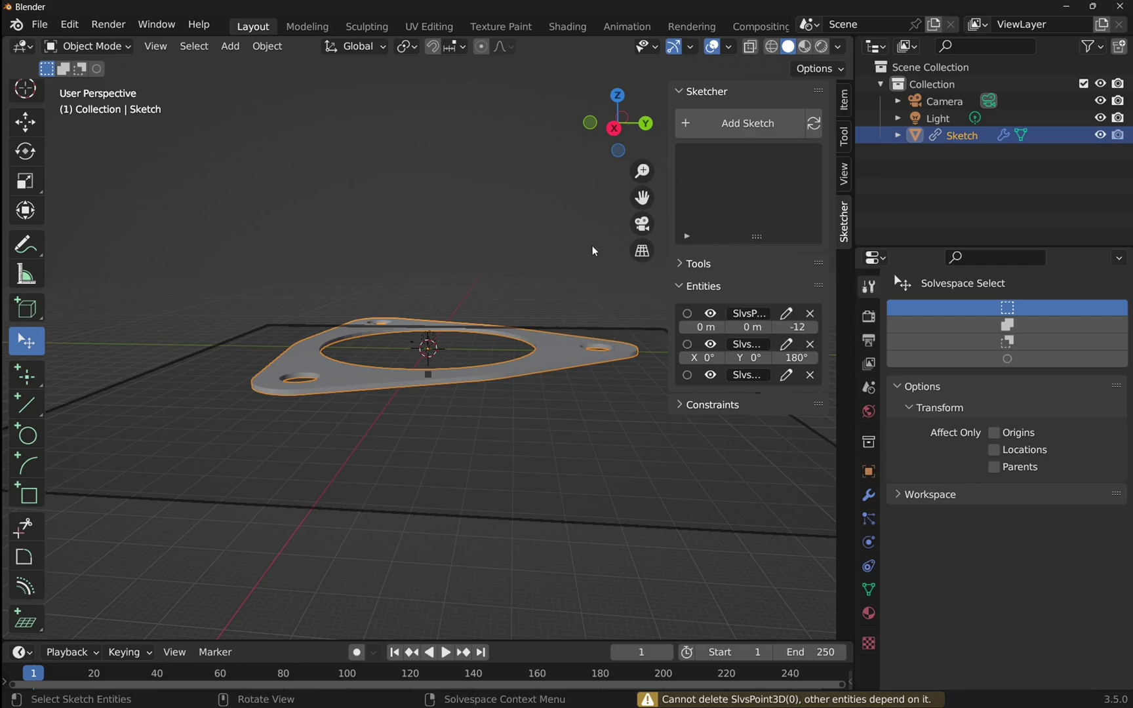
pyautogui.click(810, 376)
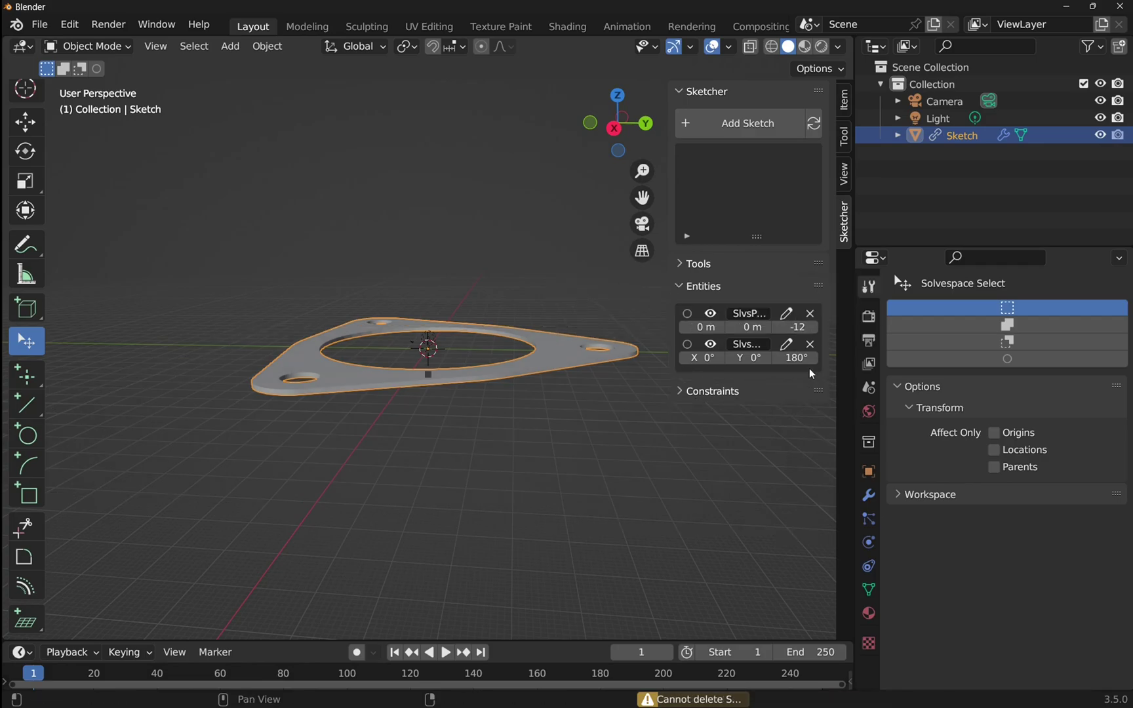
pyautogui.click(810, 343)
pyautogui.click(811, 314)
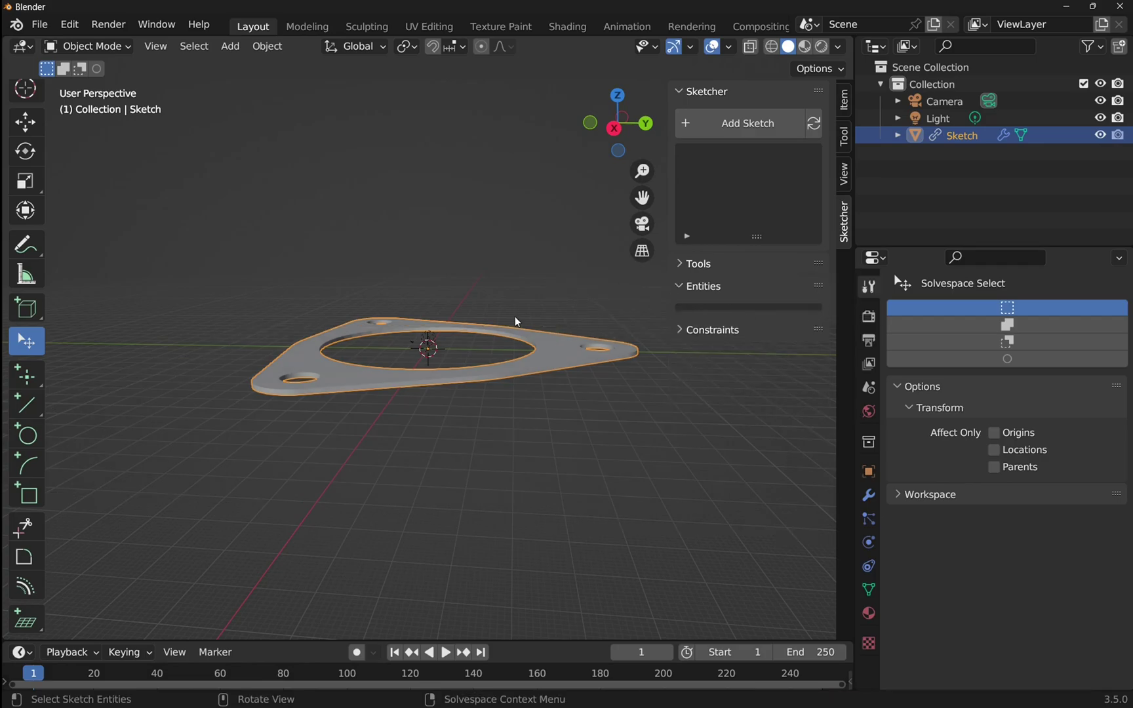
# - Add a new workplane on the upper mesh face of the flange
pyautogui.moveTo(539, 282); pyautogui.dragTo(416, 470, button='middle')
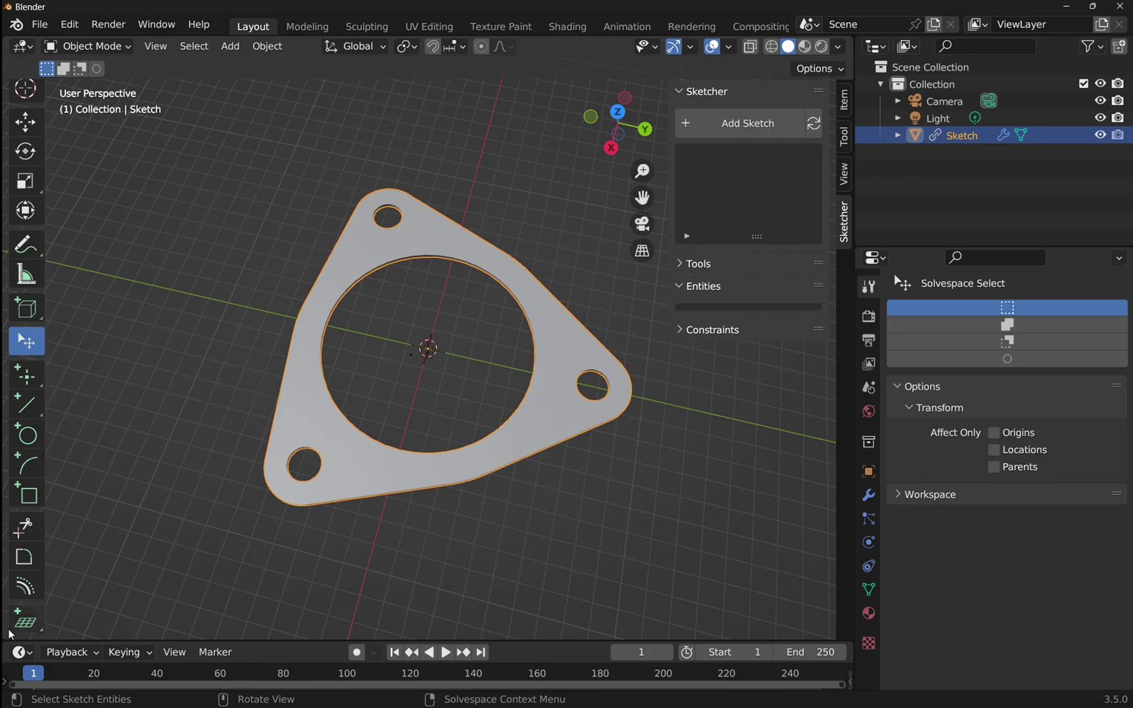
pyautogui.click(29, 628)
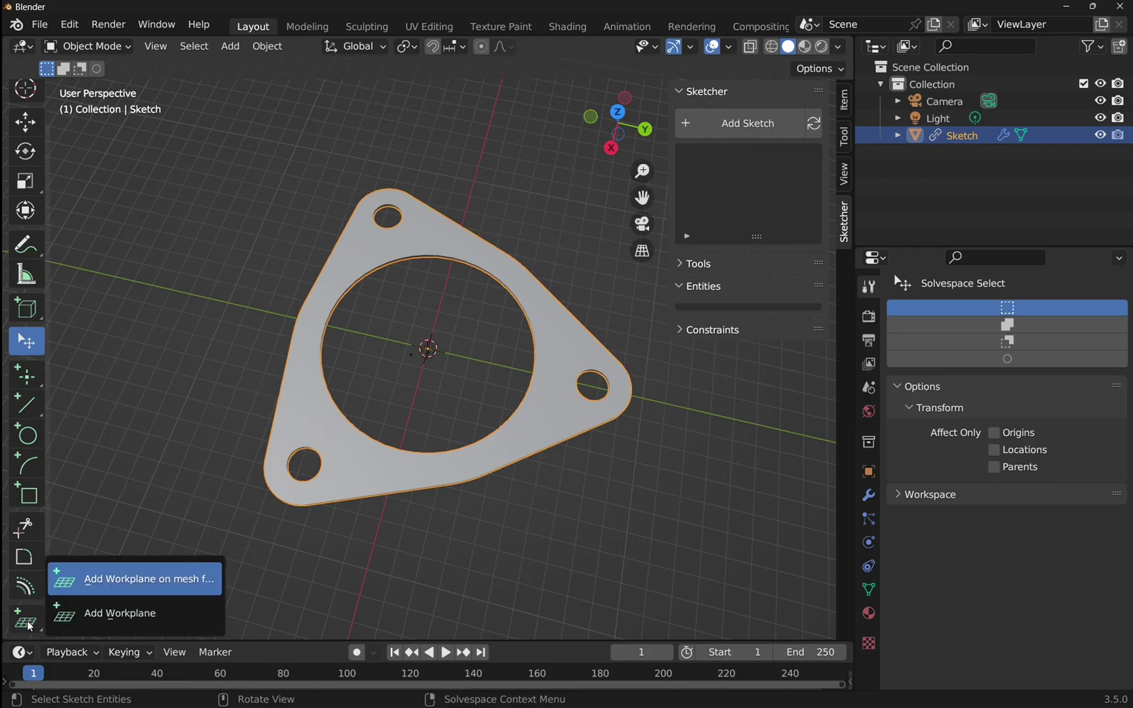
pyautogui.click(183, 582)
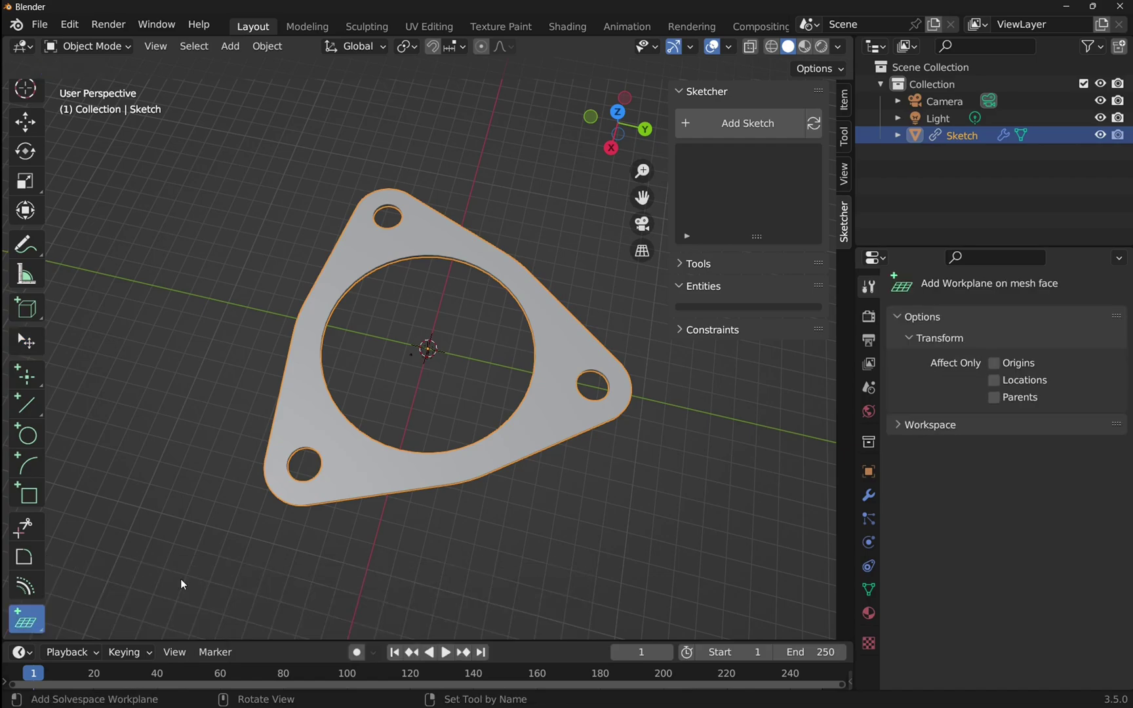
pyautogui.click(305, 410)
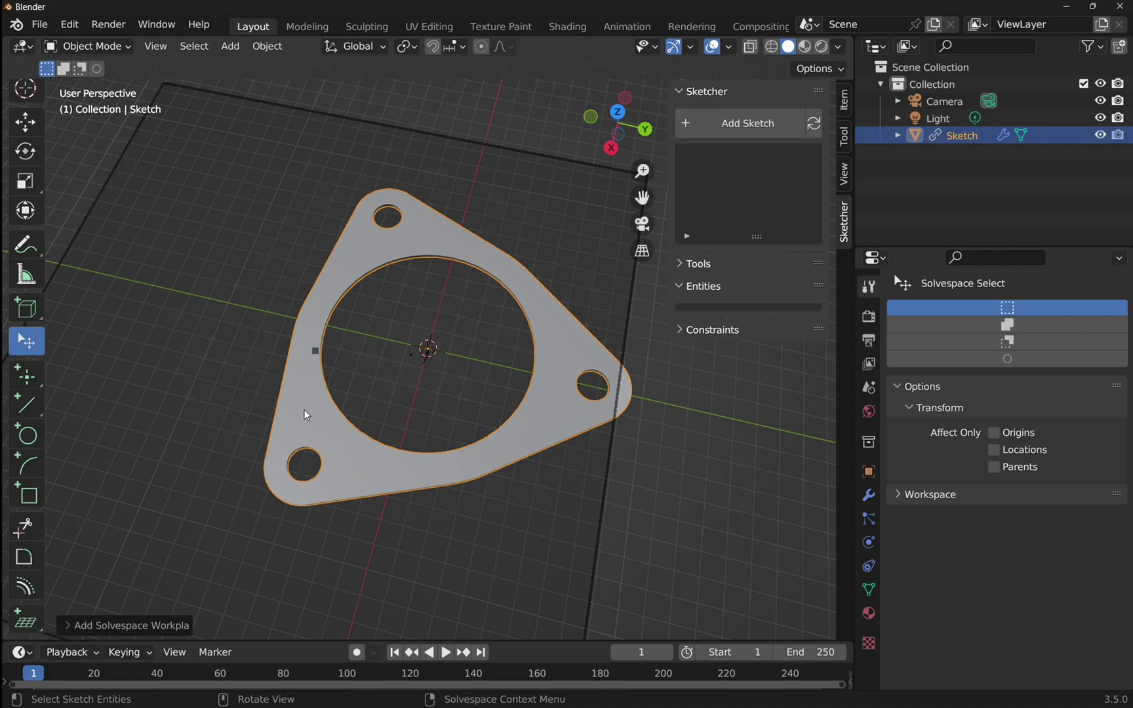
# - Centre the new workplane on the flange by setting its origin point's X and Y to 0
pyautogui.moveTo(640, 529); pyautogui.dragTo(644, 388, button='middle')
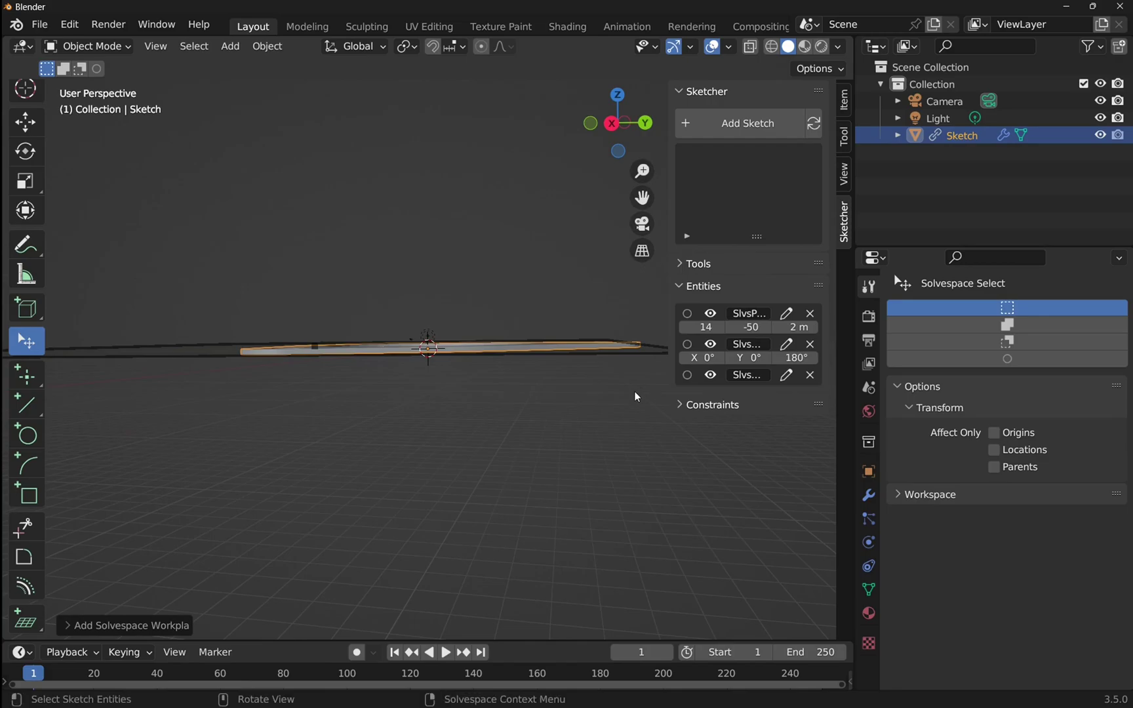
pyautogui.click(614, 133)
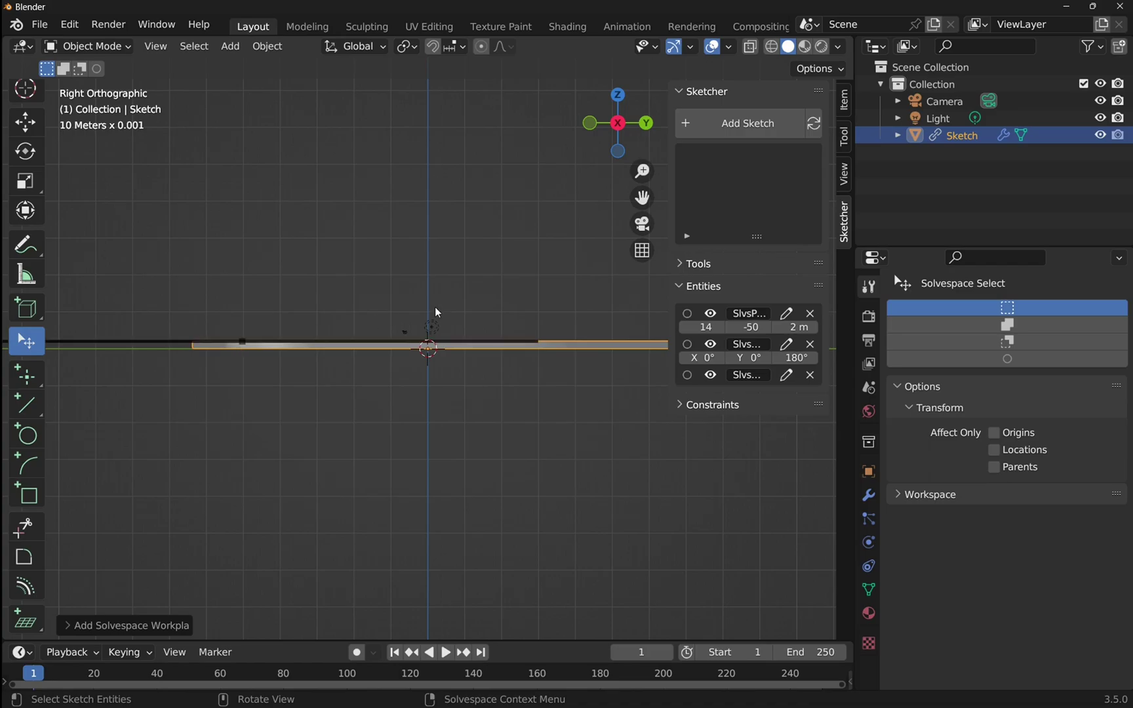
pyautogui.moveTo(475, 278)
pyautogui.mouseDown(button='middle')
pyautogui.moveTo(431, 360)
pyautogui.moveTo(438, 404)
pyautogui.mouseUp(button='middle')
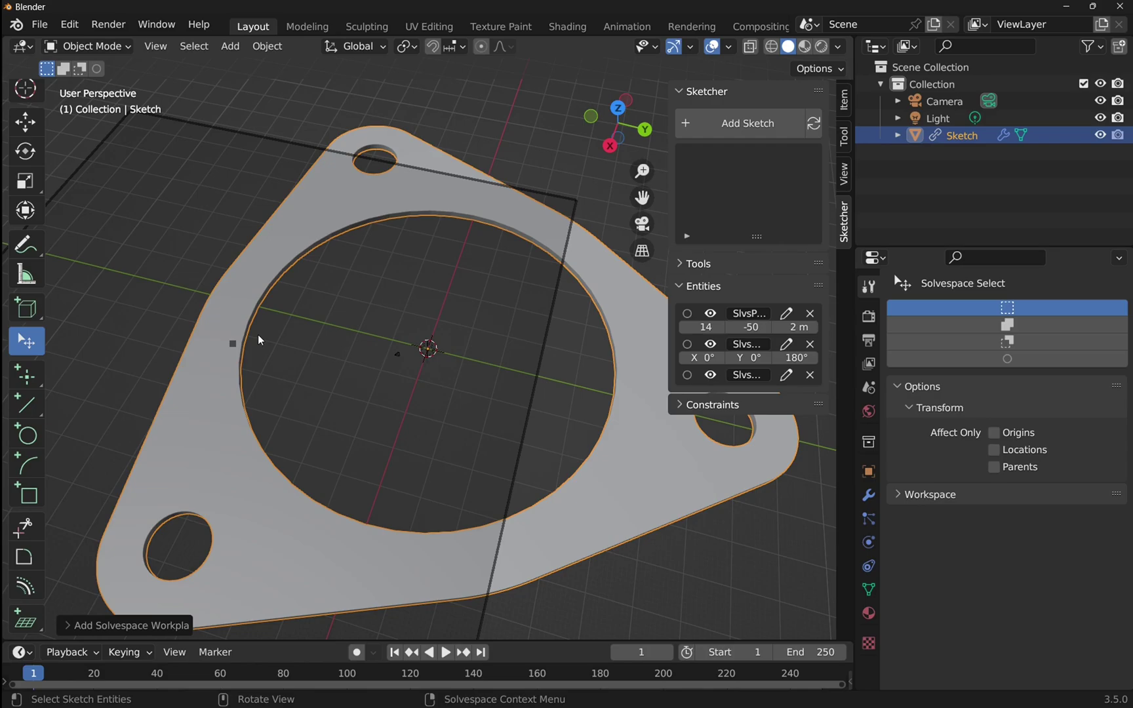
pyautogui.click(617, 109)
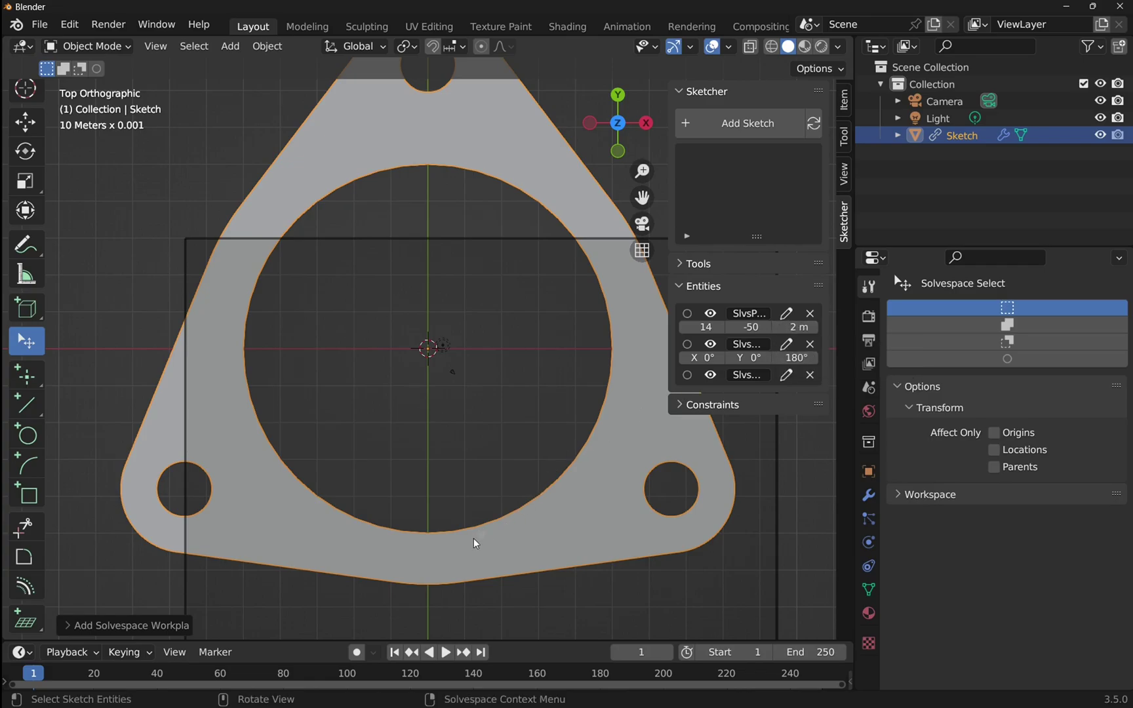
pyautogui.moveTo(479, 532); pyautogui.dragTo(410, 396)
pyautogui.doubleClick(702, 326)
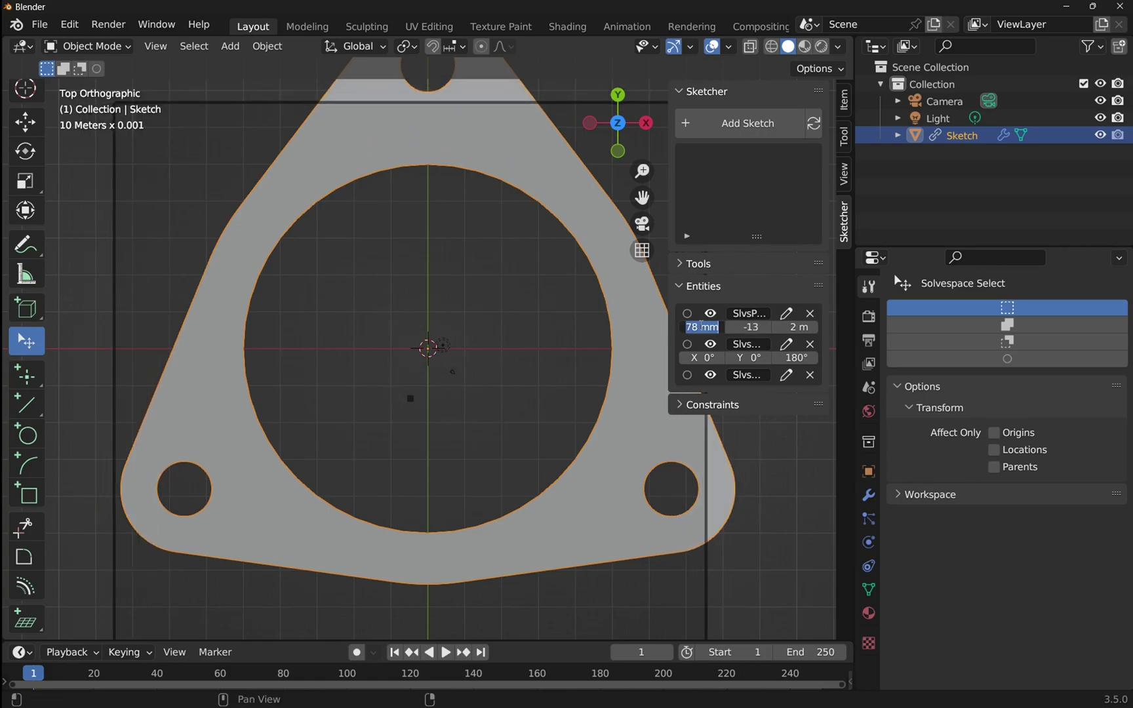
pyautogui.write('0')
pyautogui.press('Return')
pyautogui.doubleClick(743, 326)
pyautogui.write('0')
pyautogui.press('Return')
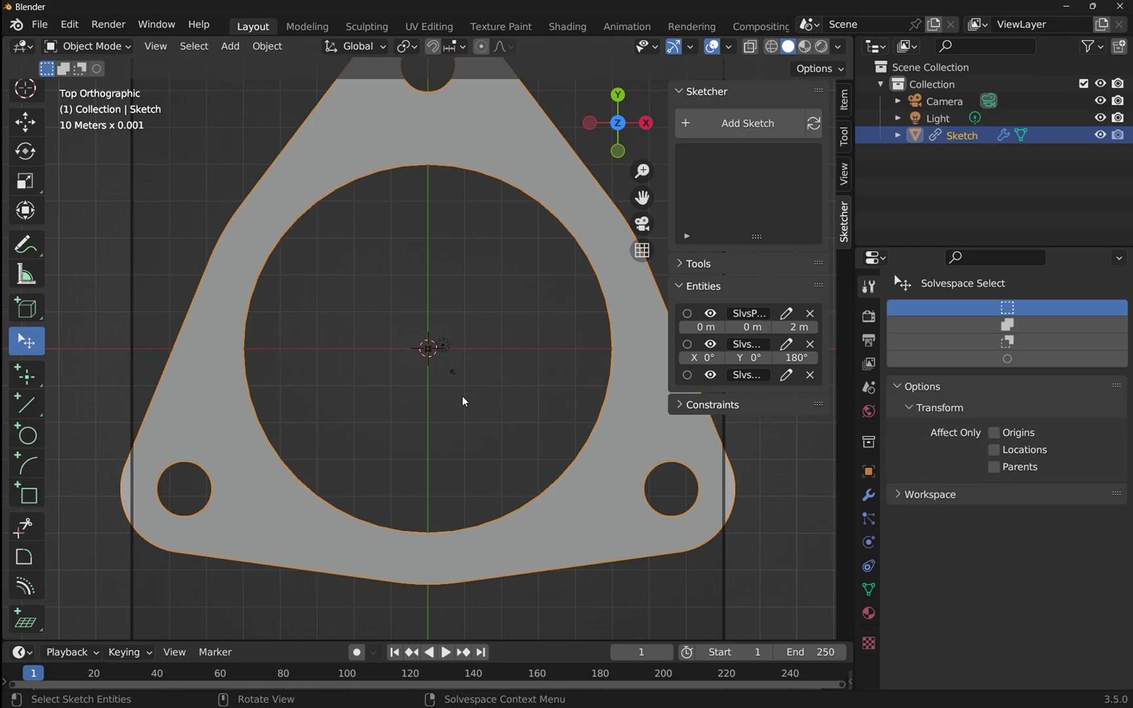
# - Try moving the workplane's origin point up off the flange face, and undo the move
pyautogui.moveTo(483, 433)
pyautogui.mouseDown(button='middle')
pyautogui.moveTo(469, 352)
pyautogui.moveTo(429, 293)
pyautogui.mouseUp(button='middle')
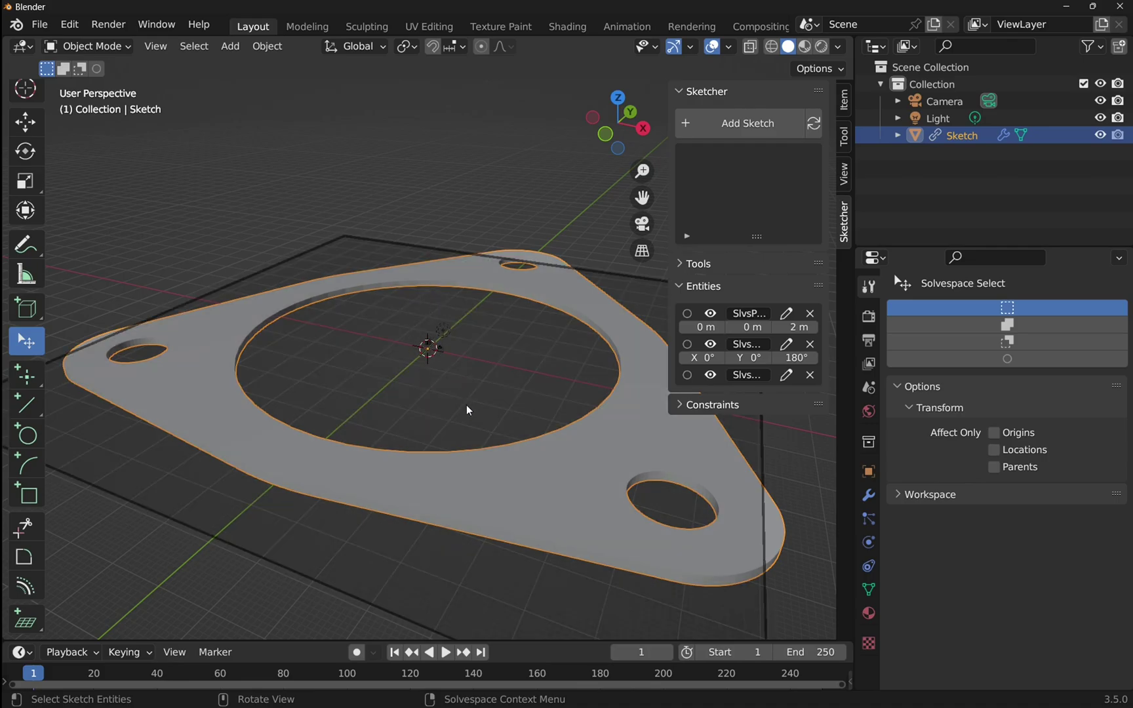
pyautogui.click(617, 97)
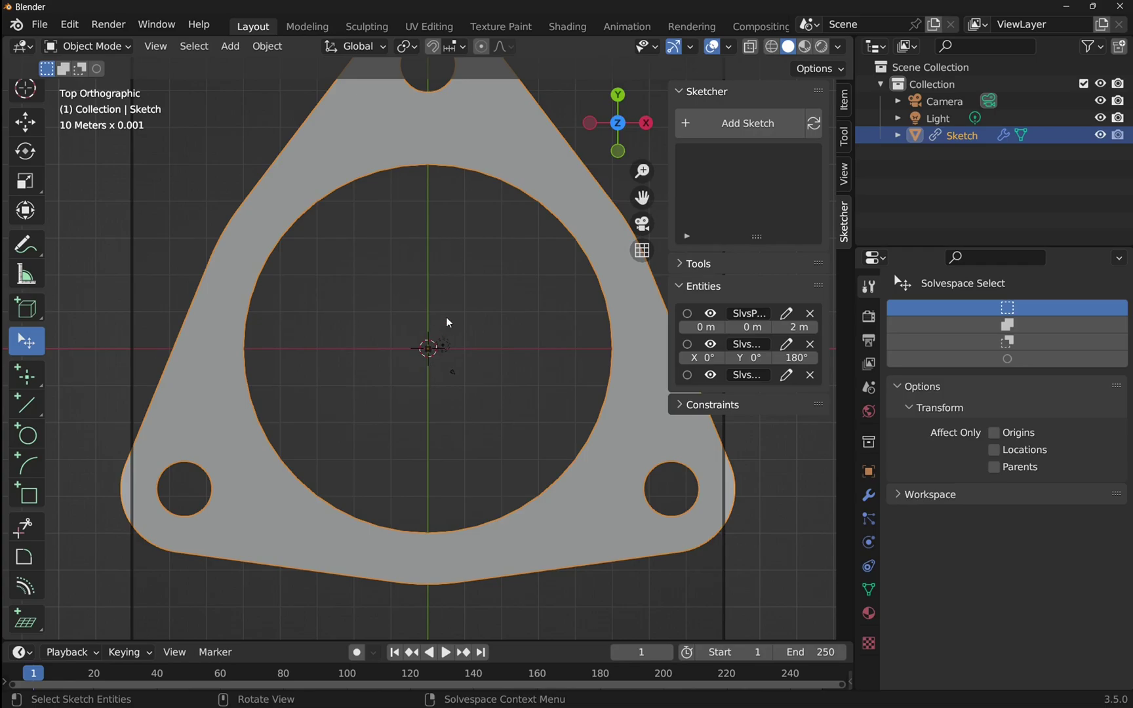
pyautogui.moveTo(503, 405)
pyautogui.mouseDown(button='middle')
pyautogui.moveTo(463, 372)
pyautogui.moveTo(434, 283)
pyautogui.moveTo(415, 325)
pyautogui.mouseUp(button='middle')
pyautogui.moveTo(428, 343)
pyautogui.mouseDown()
pyautogui.moveTo(431, 528)
pyautogui.moveTo(433, 172)
pyautogui.mouseUp()
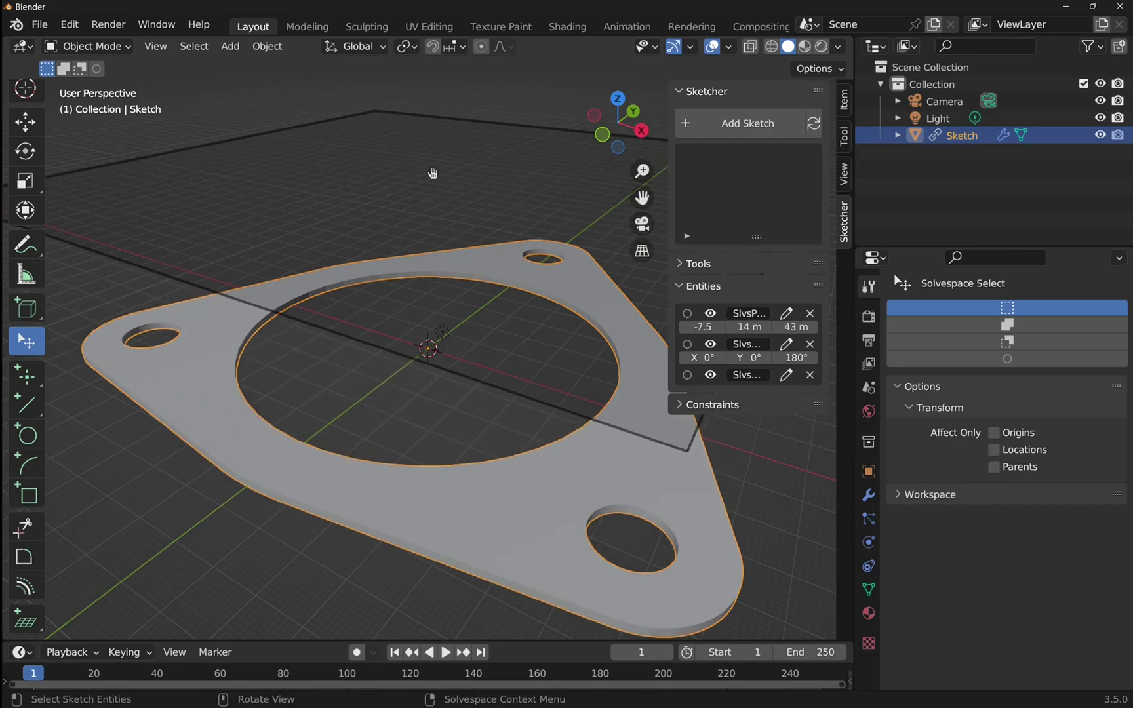
pyautogui.hotkey('ctrl', 'z')
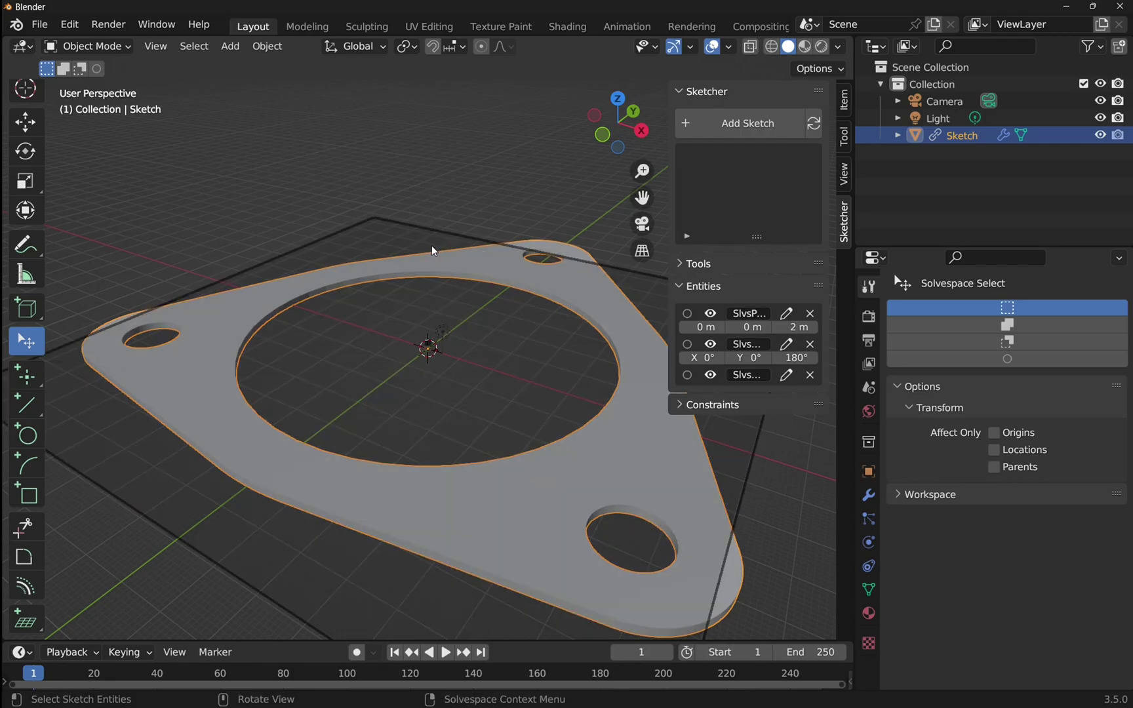
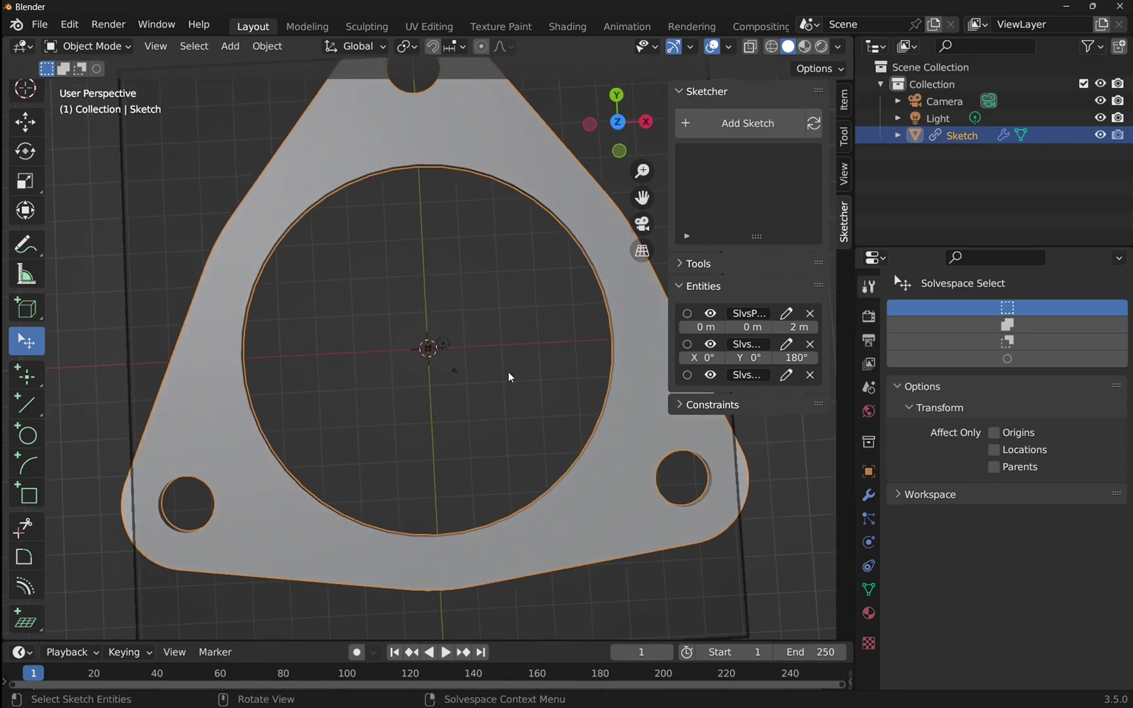
# - Add a new sketch on the workplane on the flange's upper face
pyautogui.click(742, 123)
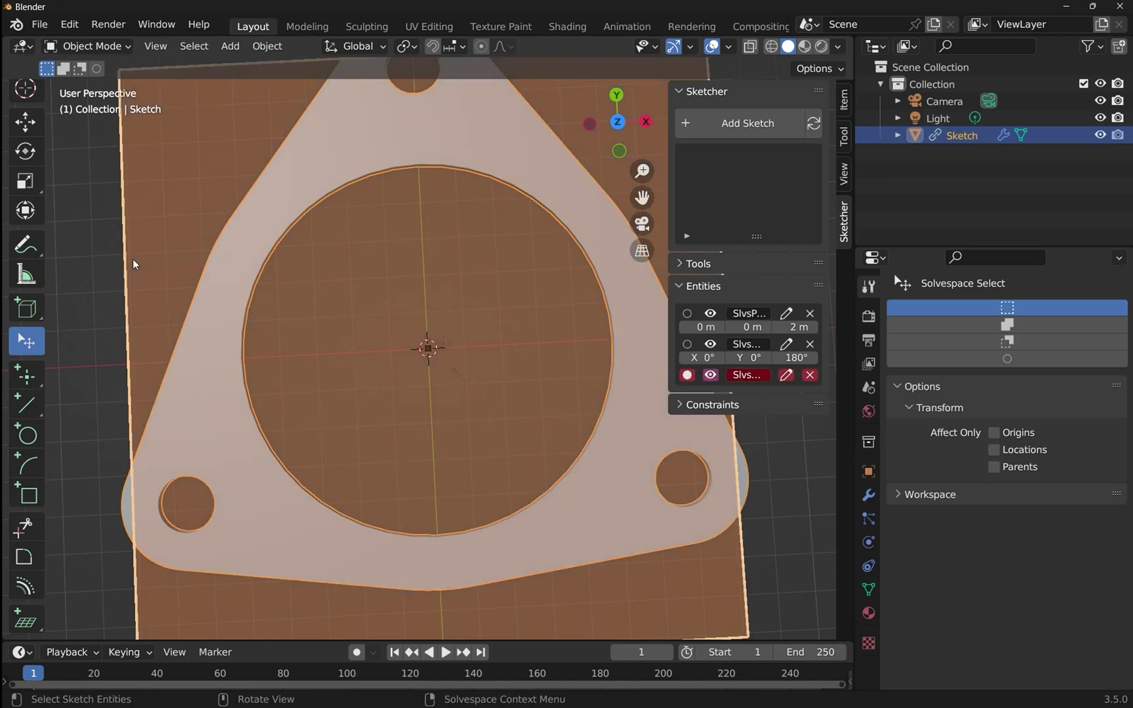
pyautogui.click(749, 134)
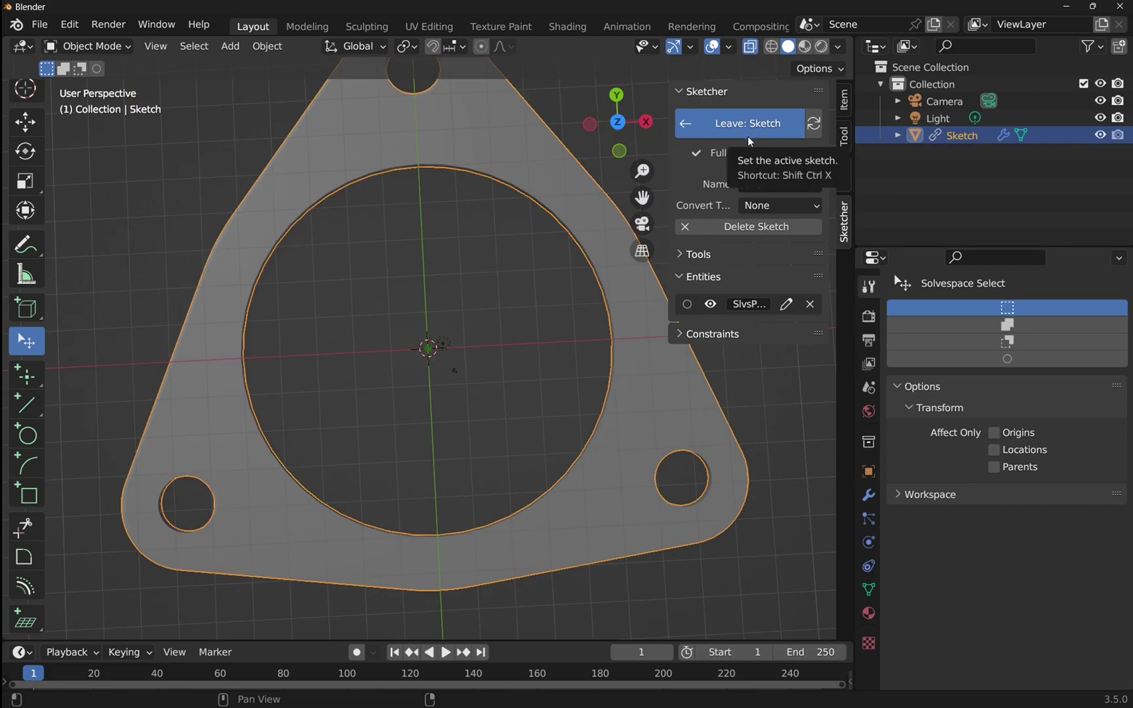
pyautogui.moveTo(546, 416)
pyautogui.mouseDown(button='middle')
pyautogui.moveTo(473, 344)
pyautogui.moveTo(522, 261)
pyautogui.moveTo(498, 360)
pyautogui.moveTo(547, 388)
pyautogui.moveTo(545, 398)
pyautogui.mouseUp(button='middle')
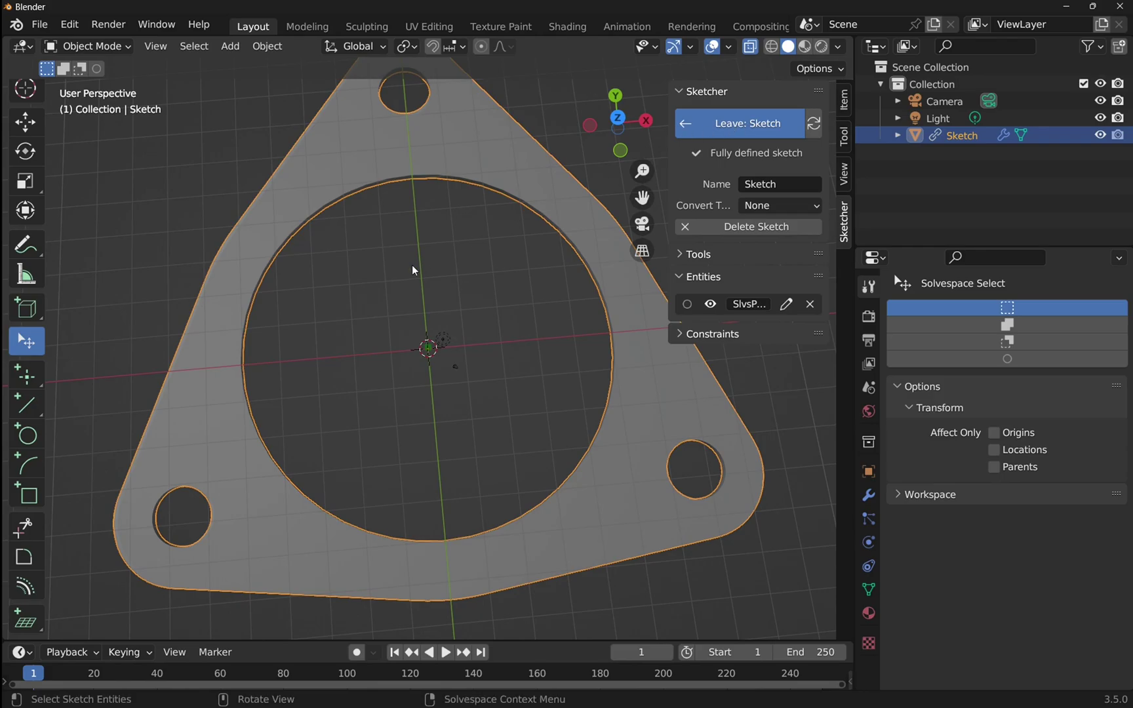
# - Draw two concentric circles centred on the flange's lower-right bolt hole, both larger than the hole
pyautogui.click(27, 436)
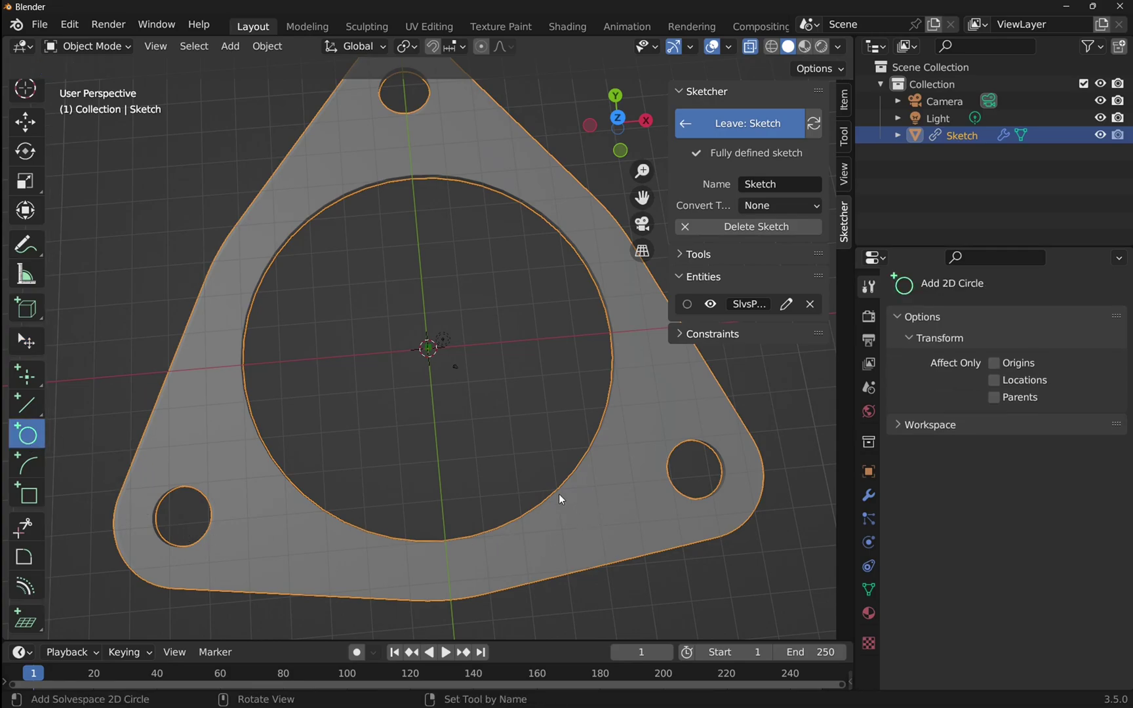
pyautogui.click(617, 118)
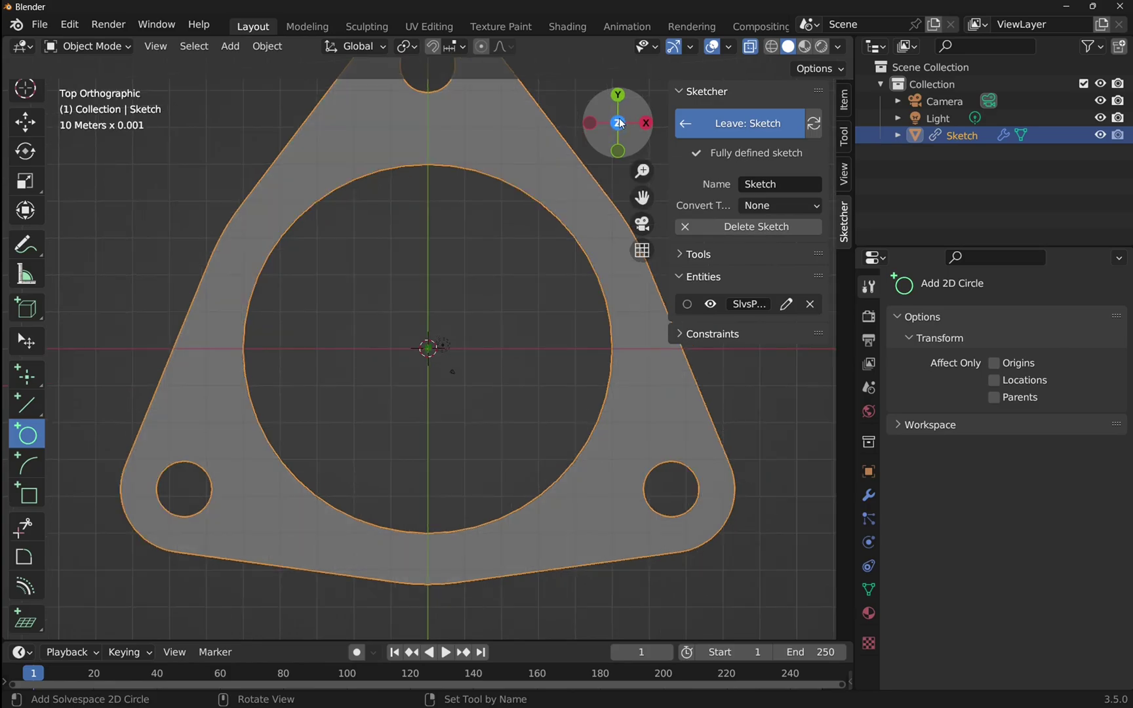
pyautogui.click(672, 489)
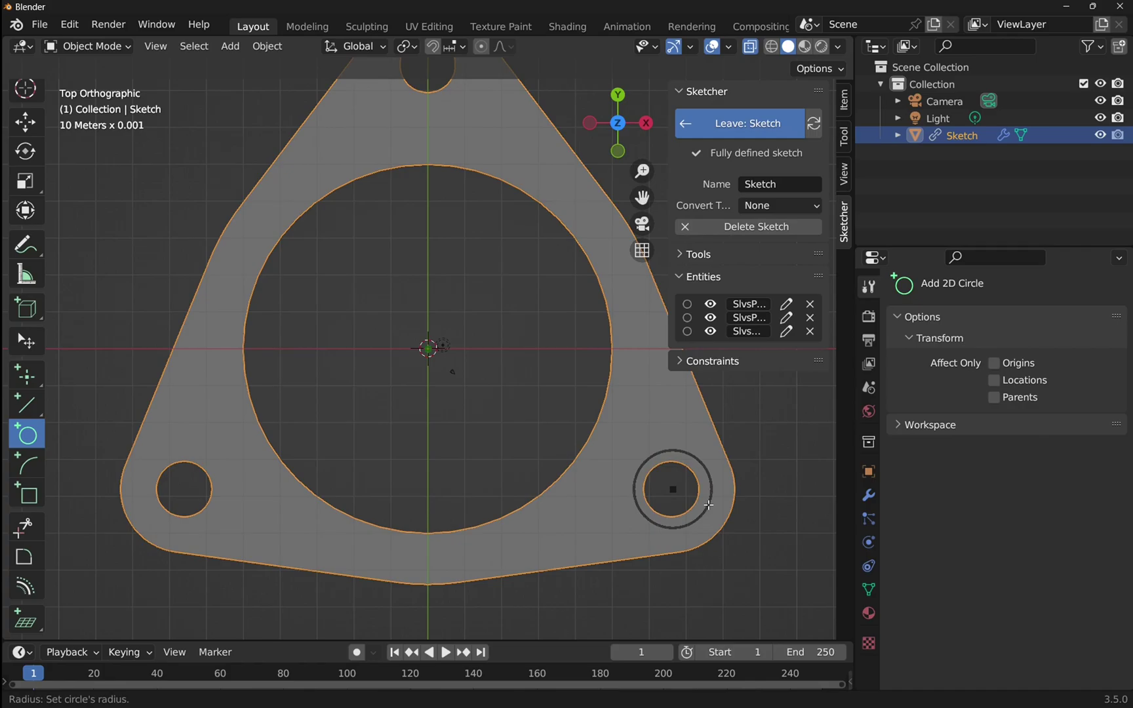
pyautogui.click(709, 505)
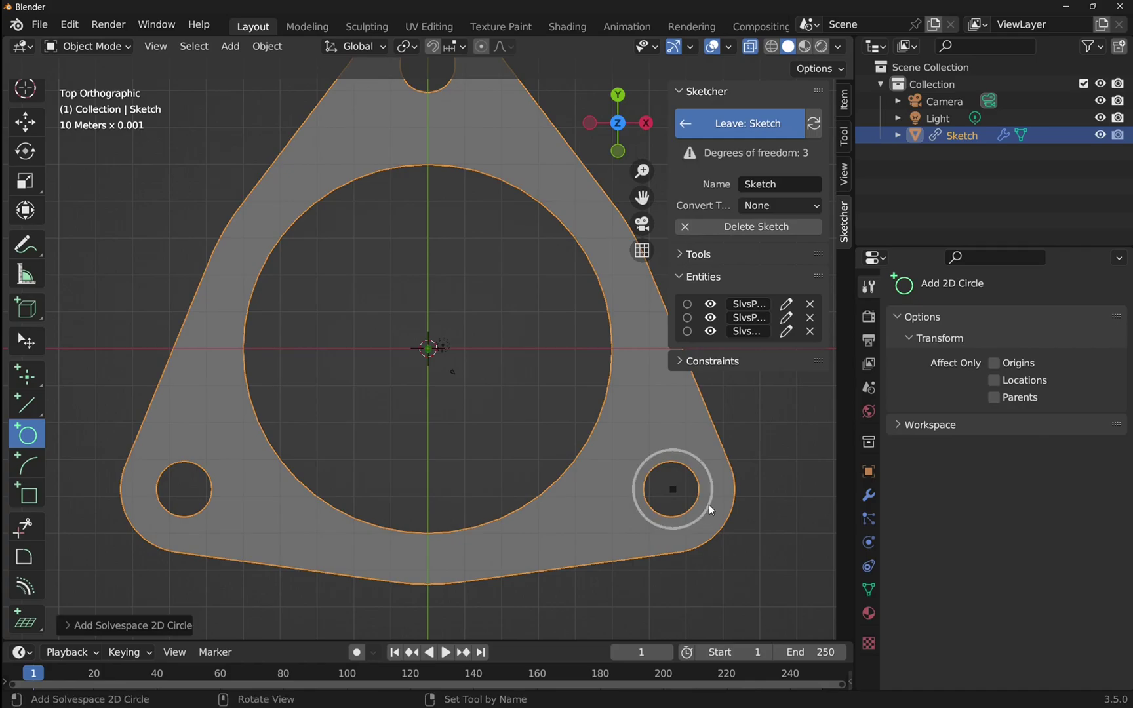
pyautogui.click(672, 490)
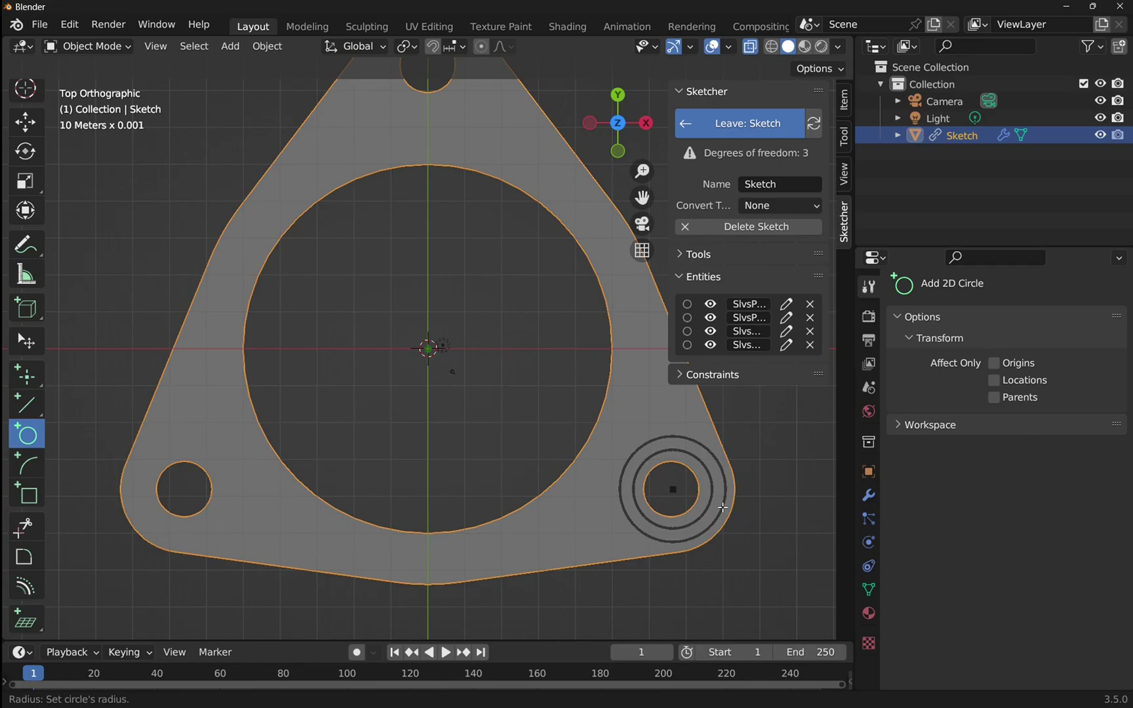
pyautogui.click(722, 507)
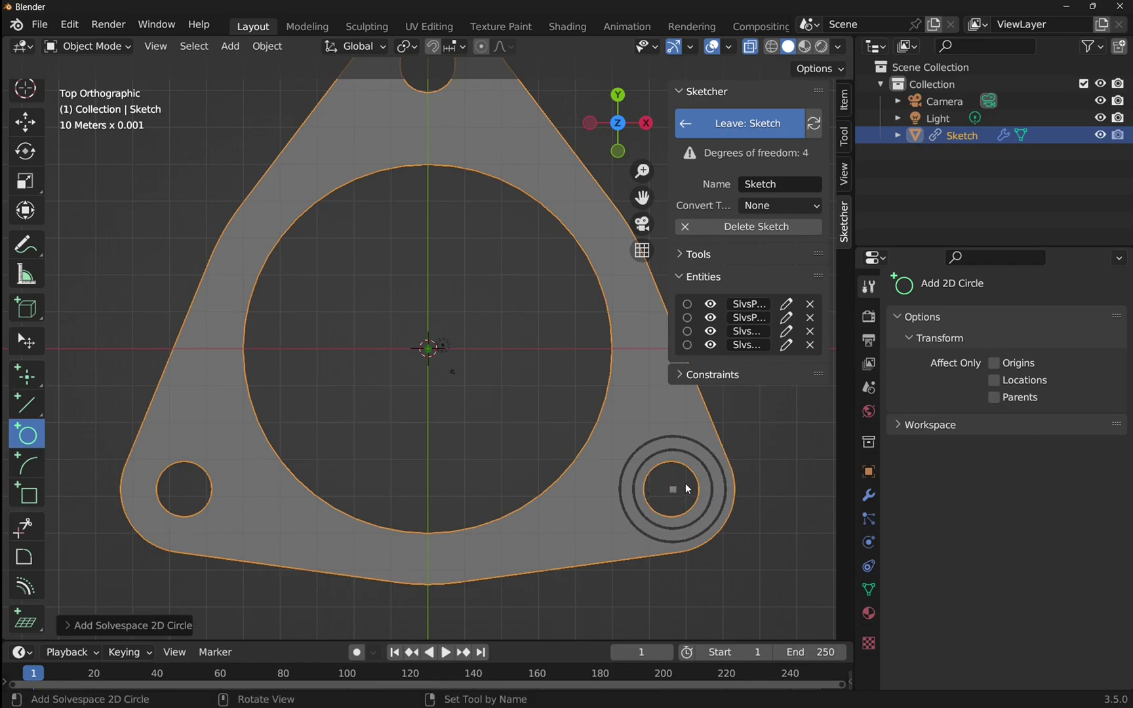
# - Align the circles' shared centre with the lower-right bolt hole and shrink the inner circle to the hole's edge
pyautogui.rightClick(594, 475)
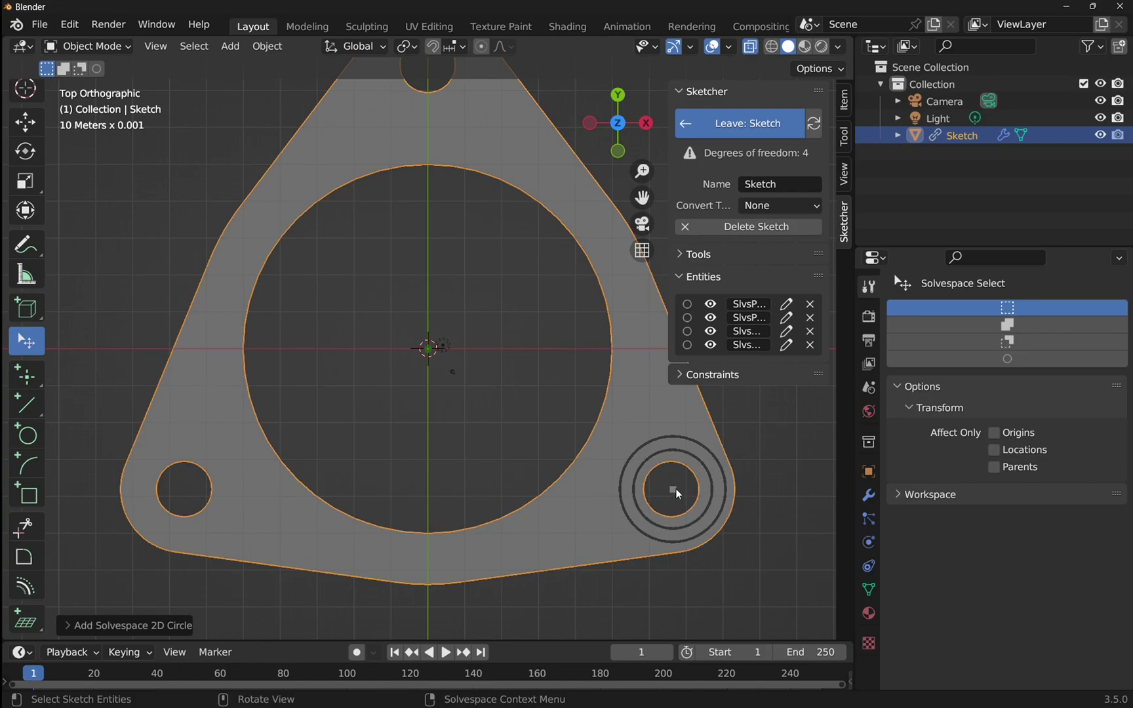
pyautogui.moveTo(676, 489)
pyautogui.mouseDown()
pyautogui.moveTo(665, 493)
pyautogui.moveTo(668, 482)
pyautogui.moveTo(698, 512)
pyautogui.moveTo(670, 488)
pyautogui.mouseUp()
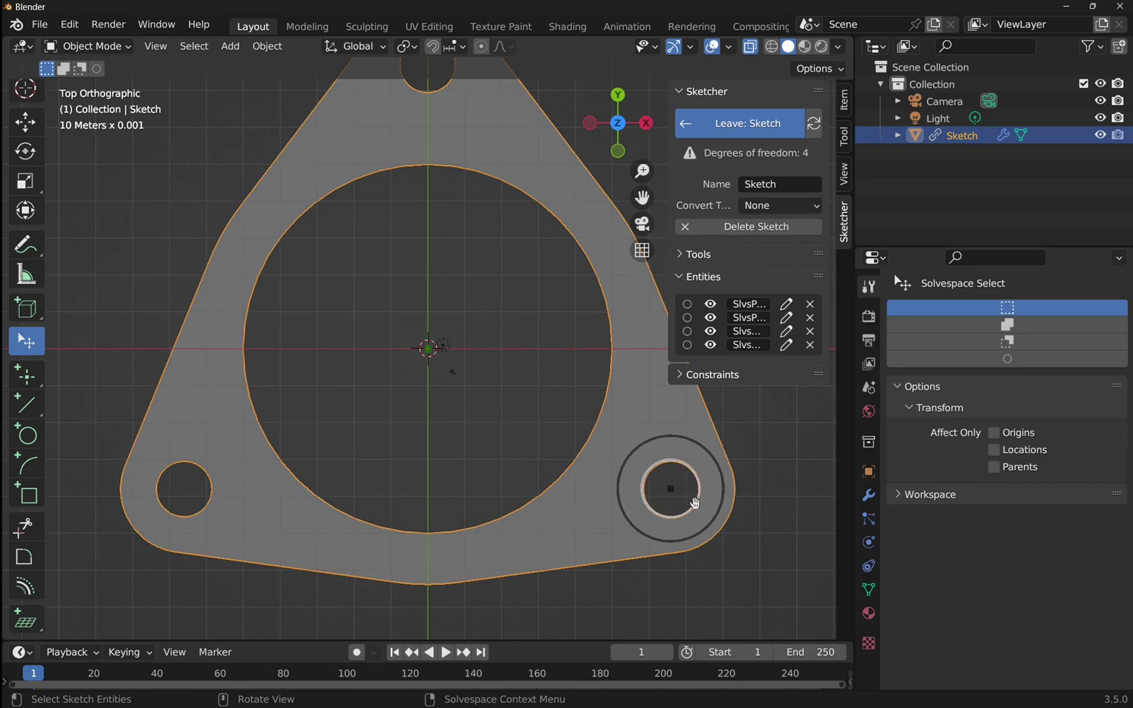
pyautogui.click(694, 505)
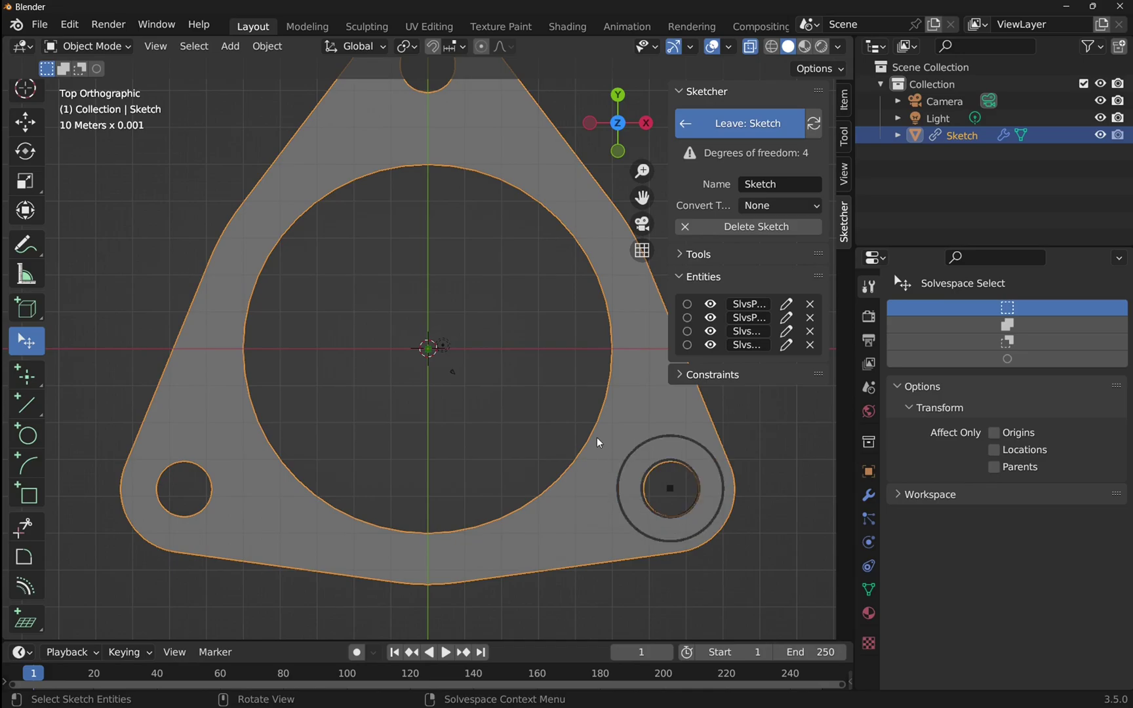
# - Copy the two concentric circles with their centre point and paste them over the flange's lower-left bolt hole
pyautogui.moveTo(563, 393); pyautogui.dragTo(760, 572)
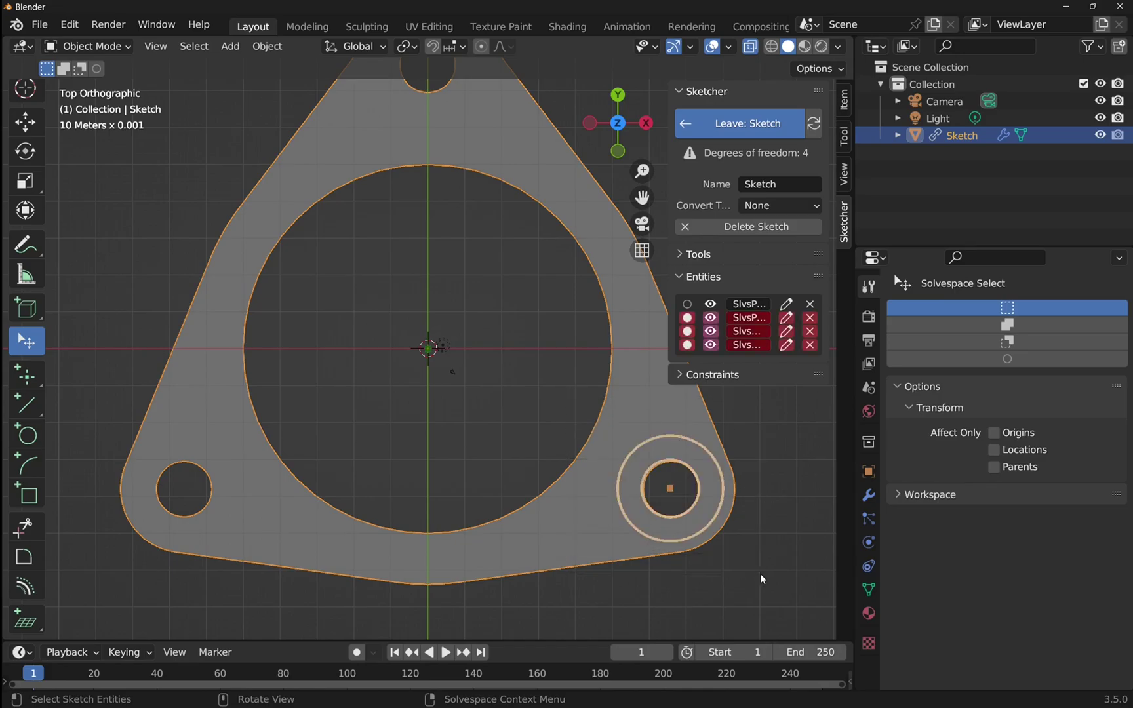
pyautogui.click(676, 480)
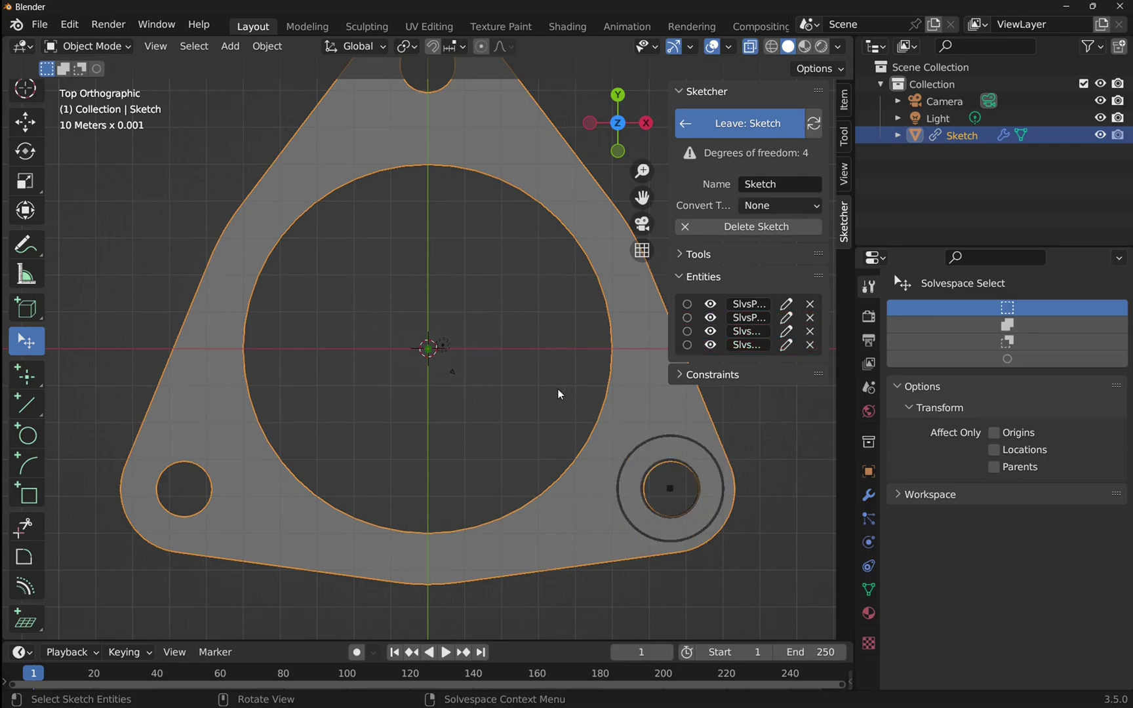
pyautogui.moveTo(561, 392); pyautogui.dragTo(732, 578)
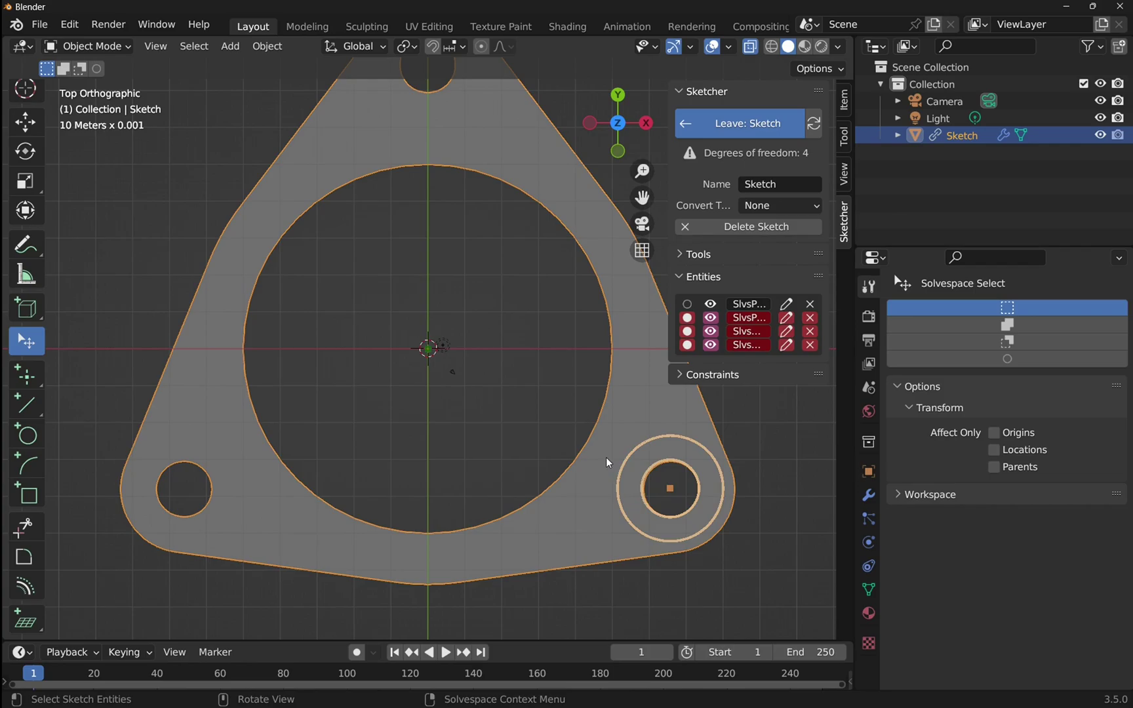
pyautogui.press('ctrl')
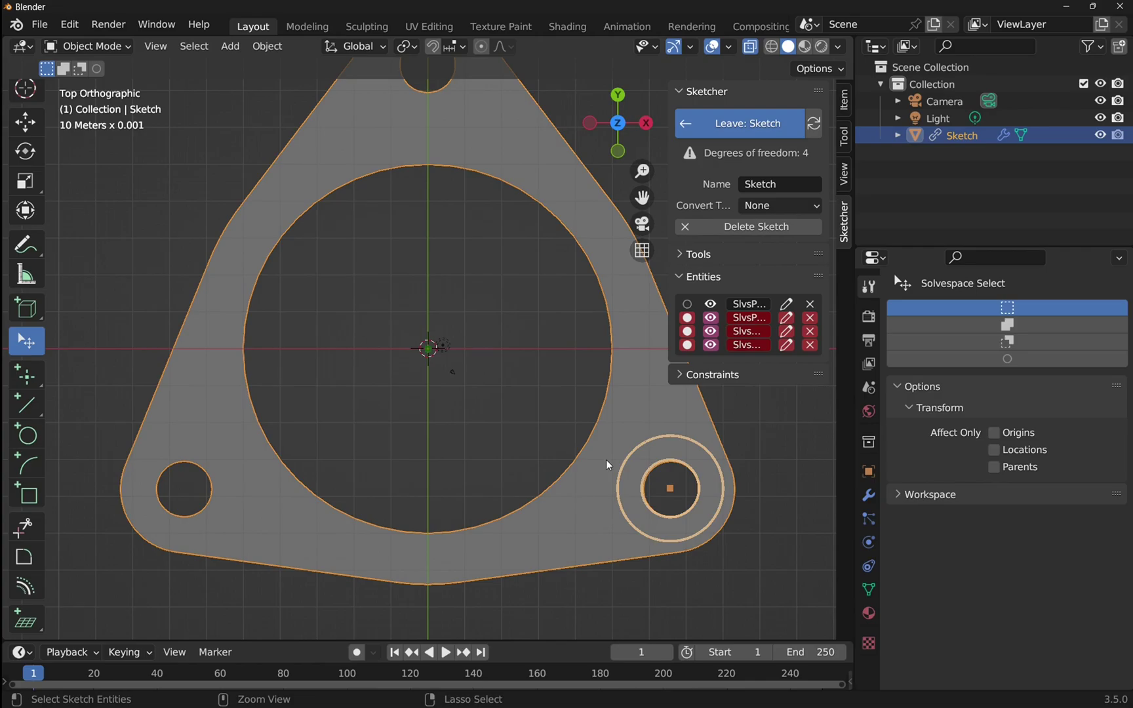
pyautogui.hotkey('ctrl', 'v')
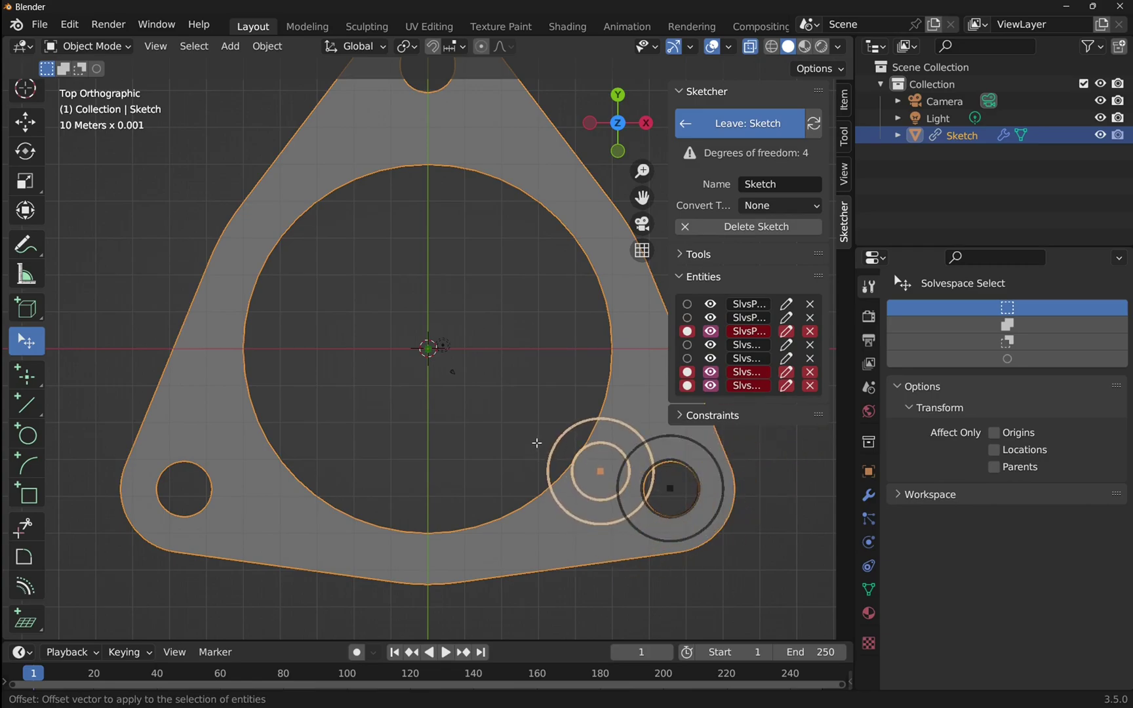
pyautogui.click(119, 460)
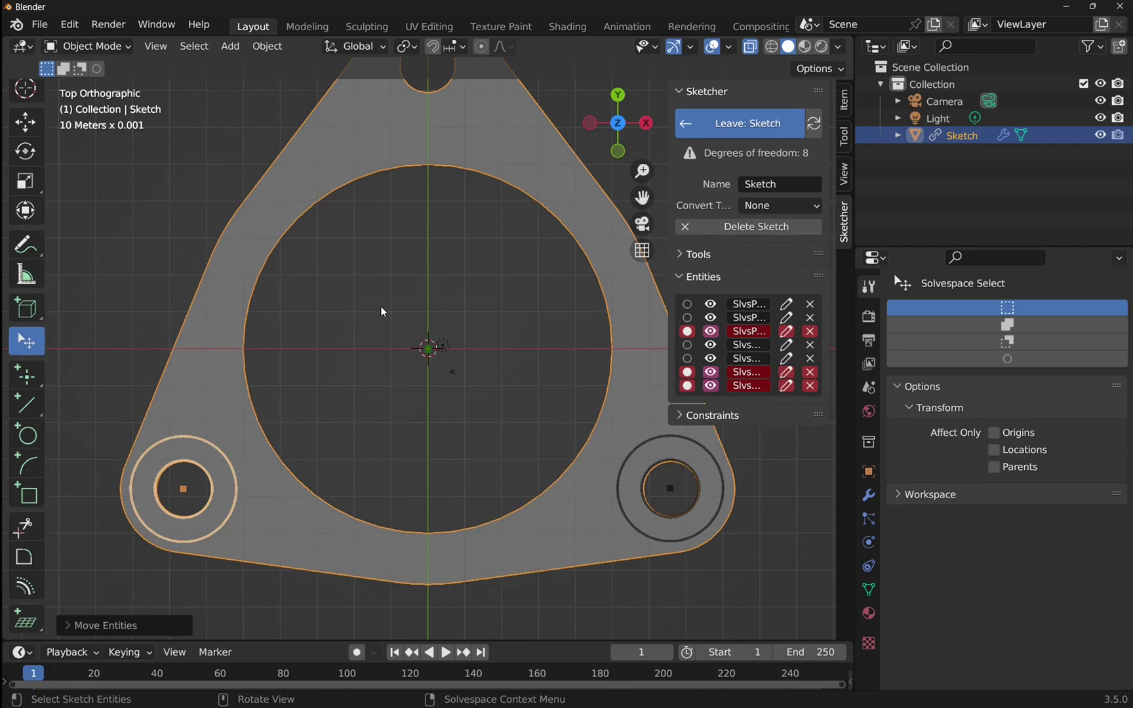
# - Paste another copy of the two concentric circles over the flange's uppermost bolt hole
pyautogui.hotkey('ctrl', 'v')
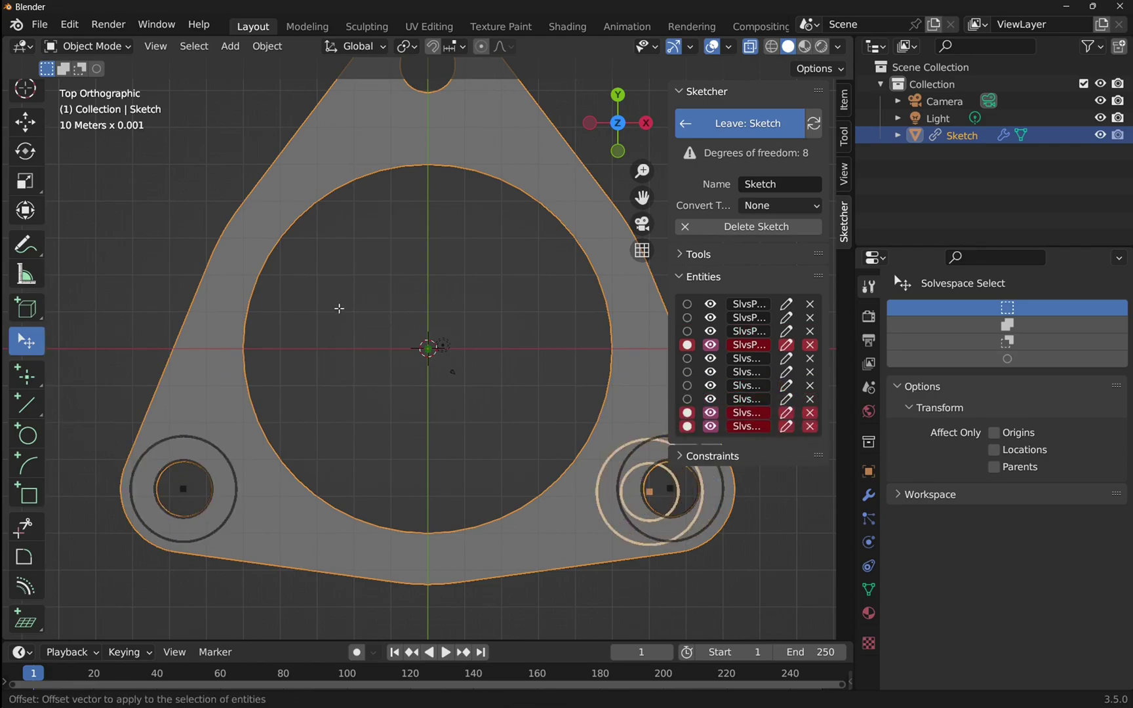
pyautogui.scroll(-1, 212, 191)
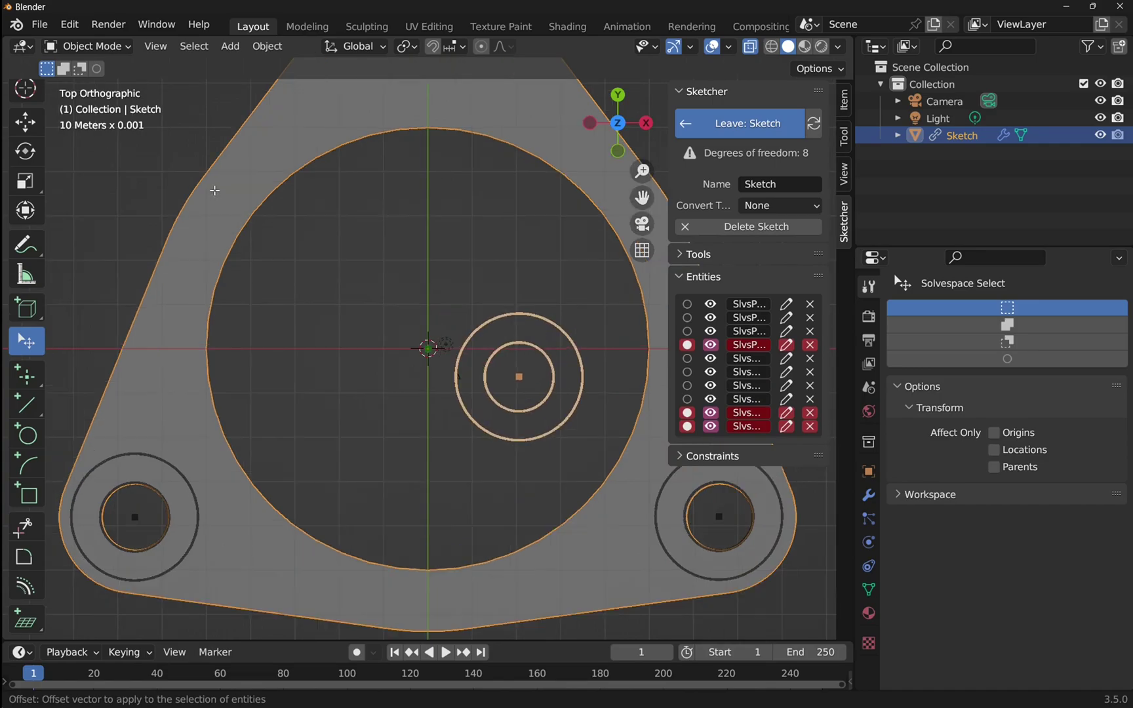
pyautogui.scroll(-1, 215, 190)
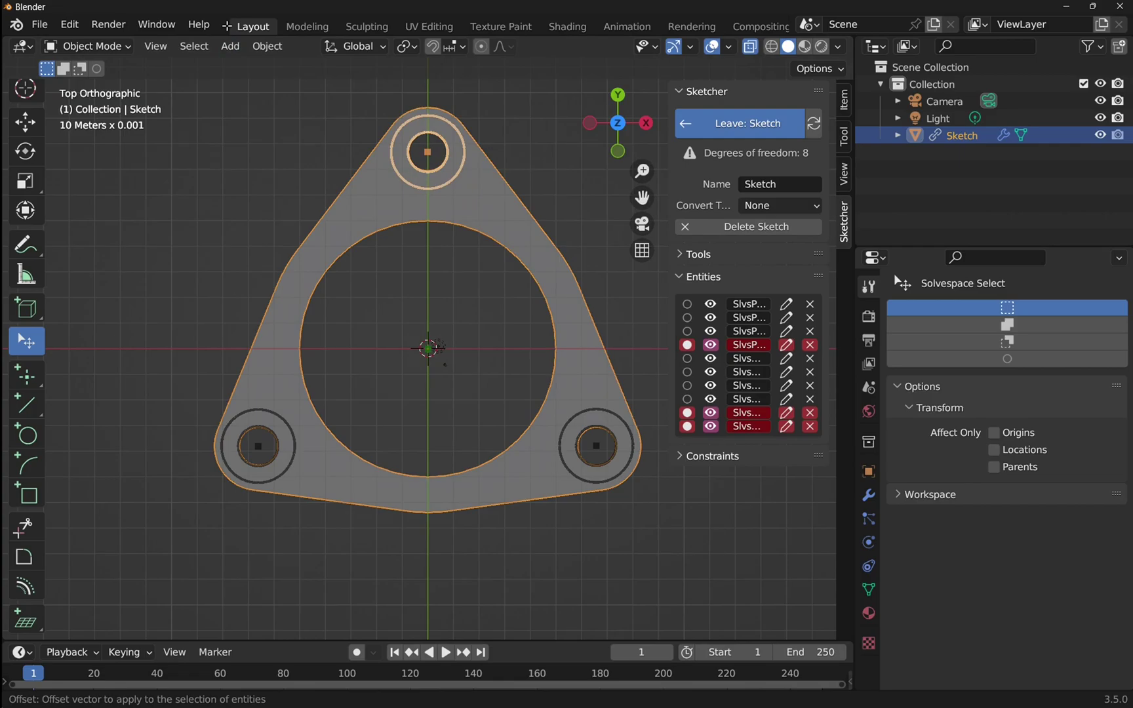
pyautogui.press('Return')
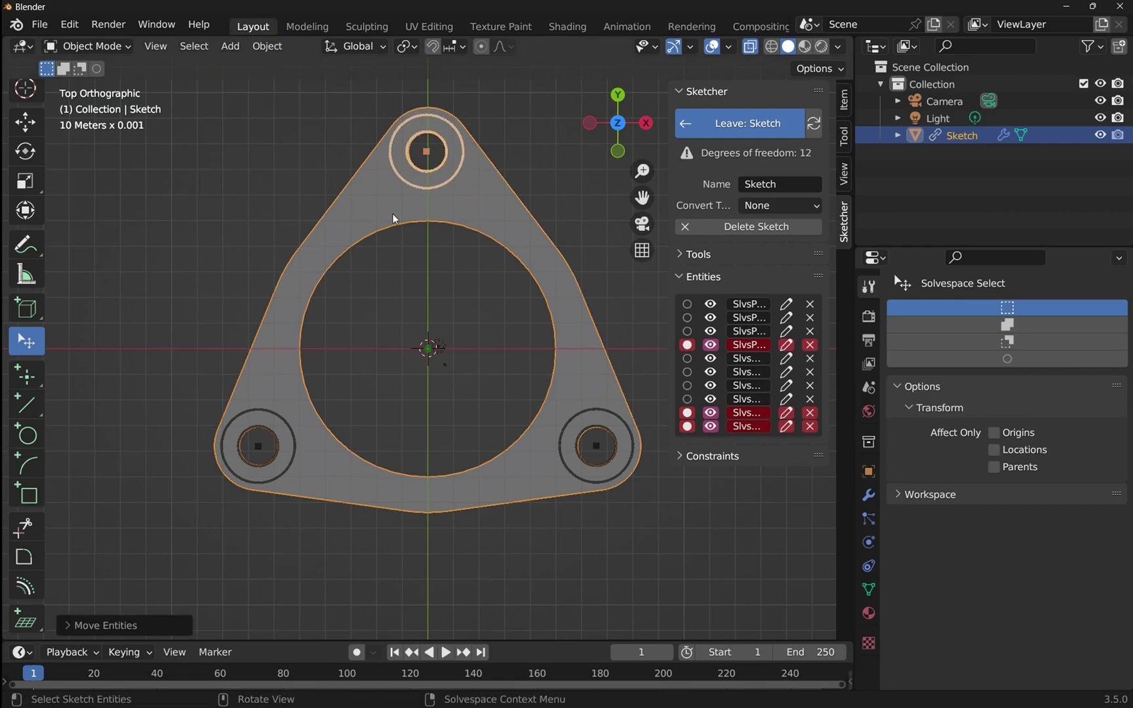
# - Set the sketch's convert type to Mesh and leave the sketch
pyautogui.scroll(-1, 581, 415)
pyautogui.scroll(3, 581, 417)
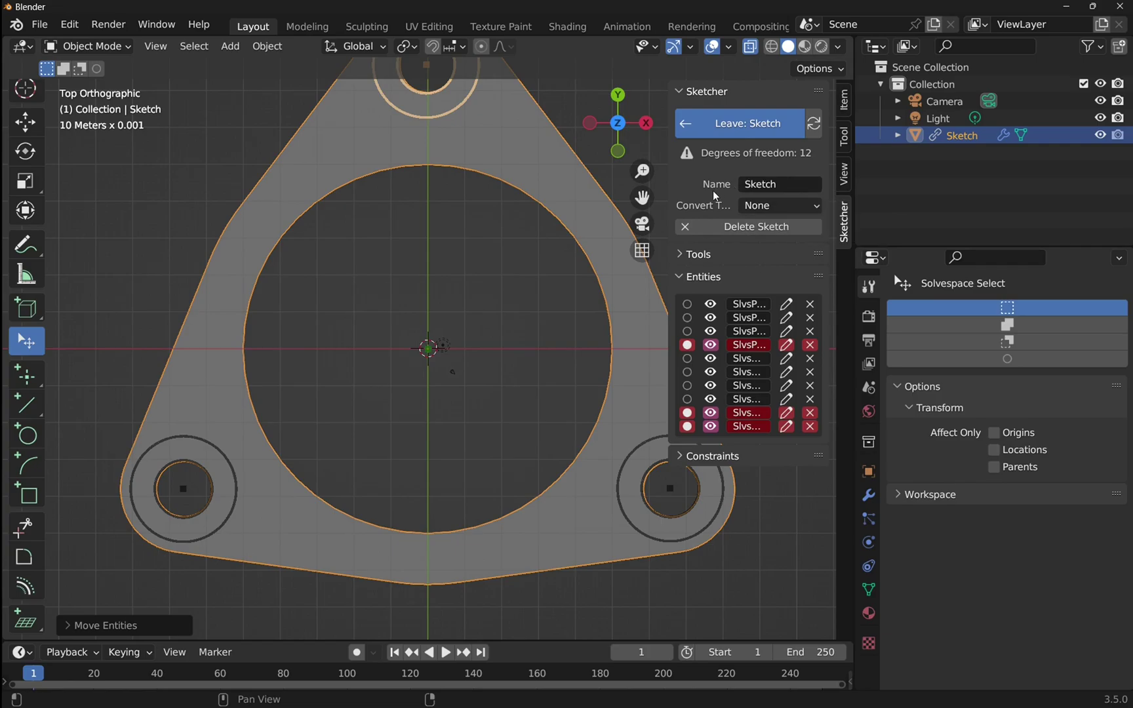
pyautogui.click(776, 207)
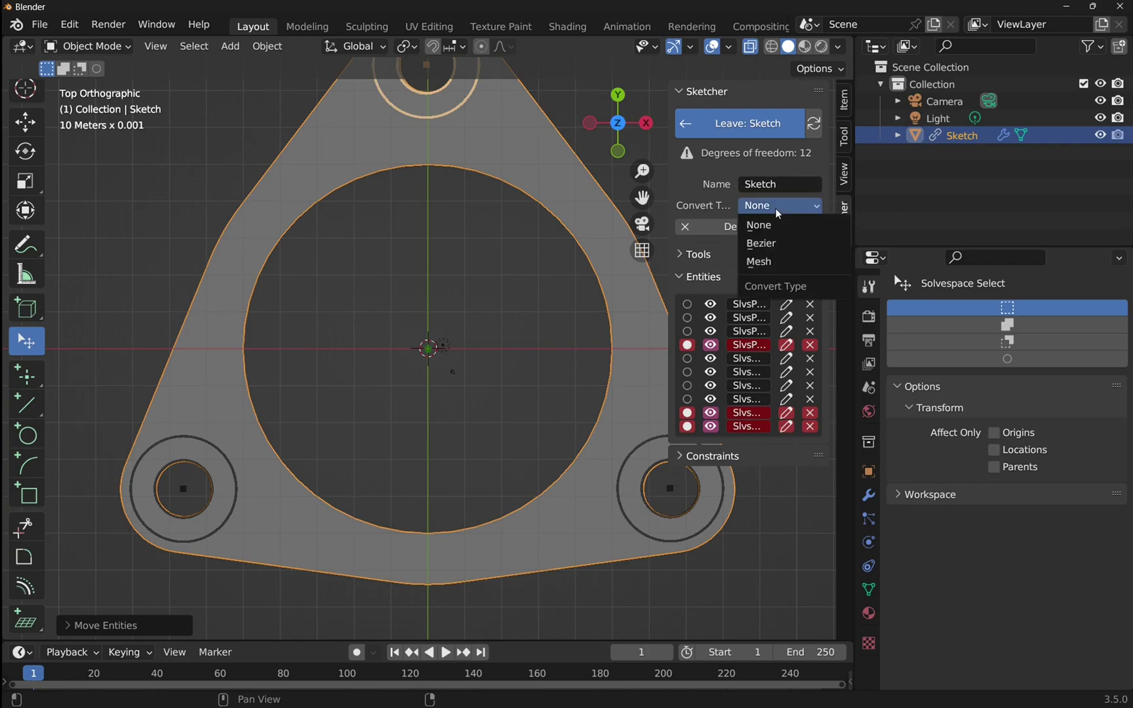
pyautogui.click(781, 261)
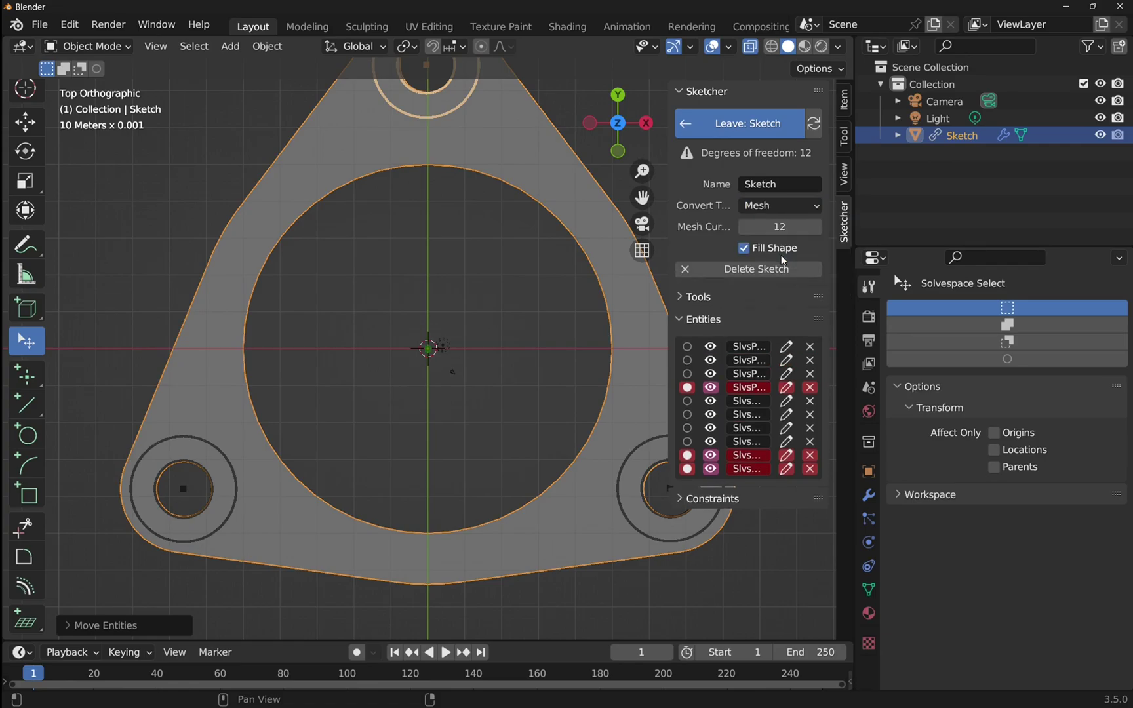
pyautogui.click(760, 124)
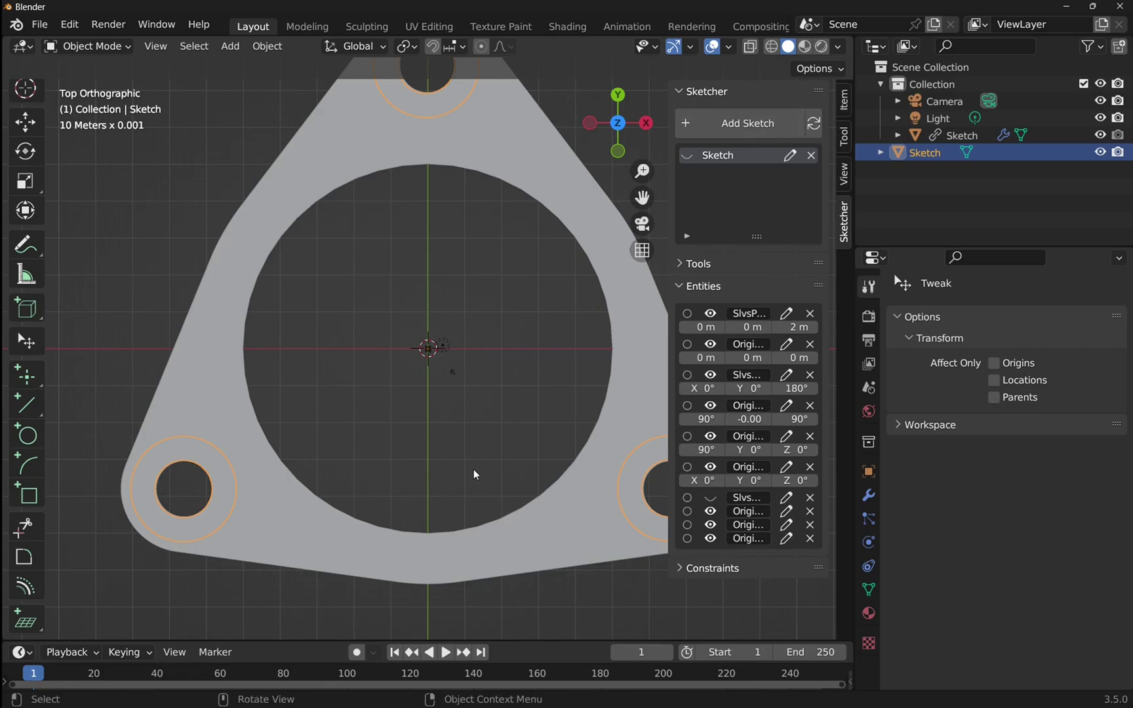
# - Add a Solidify modifier to the converted ring sketch with a thickness of 2 mm
pyautogui.moveTo(473, 469)
pyautogui.mouseDown(button='middle')
pyautogui.moveTo(496, 478)
pyautogui.moveTo(466, 439)
pyautogui.moveTo(457, 378)
pyautogui.moveTo(453, 390)
pyautogui.mouseUp(button='middle')
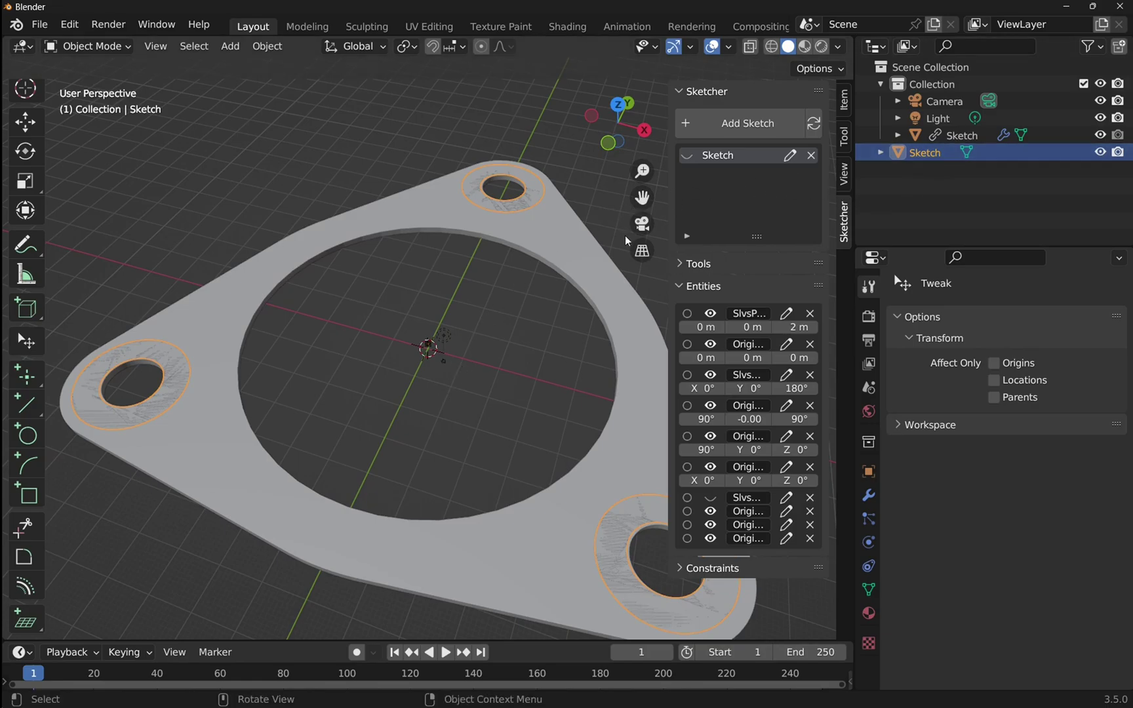
pyautogui.press('n')
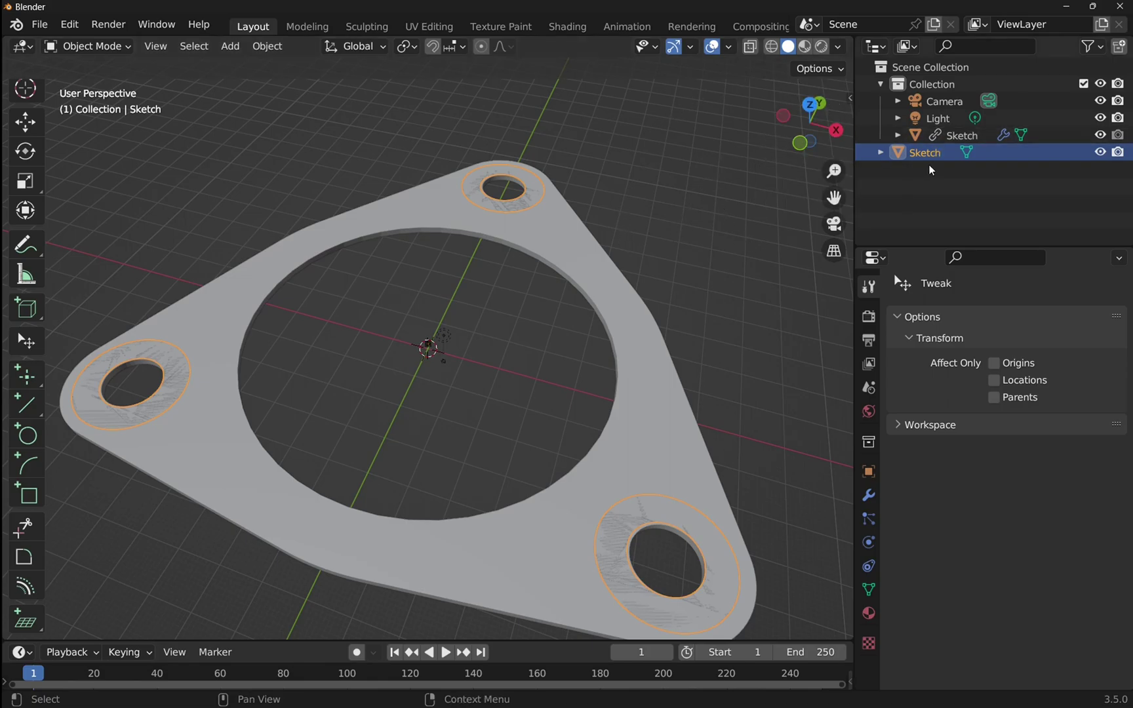
pyautogui.click(870, 498)
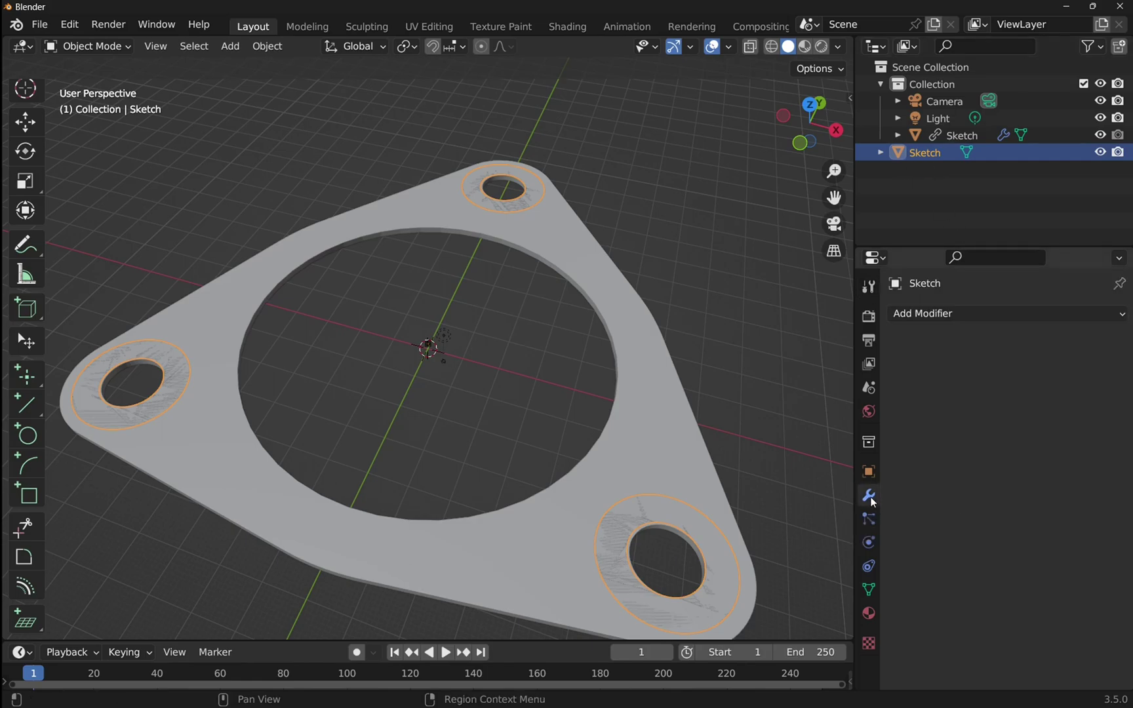
pyautogui.click(916, 315)
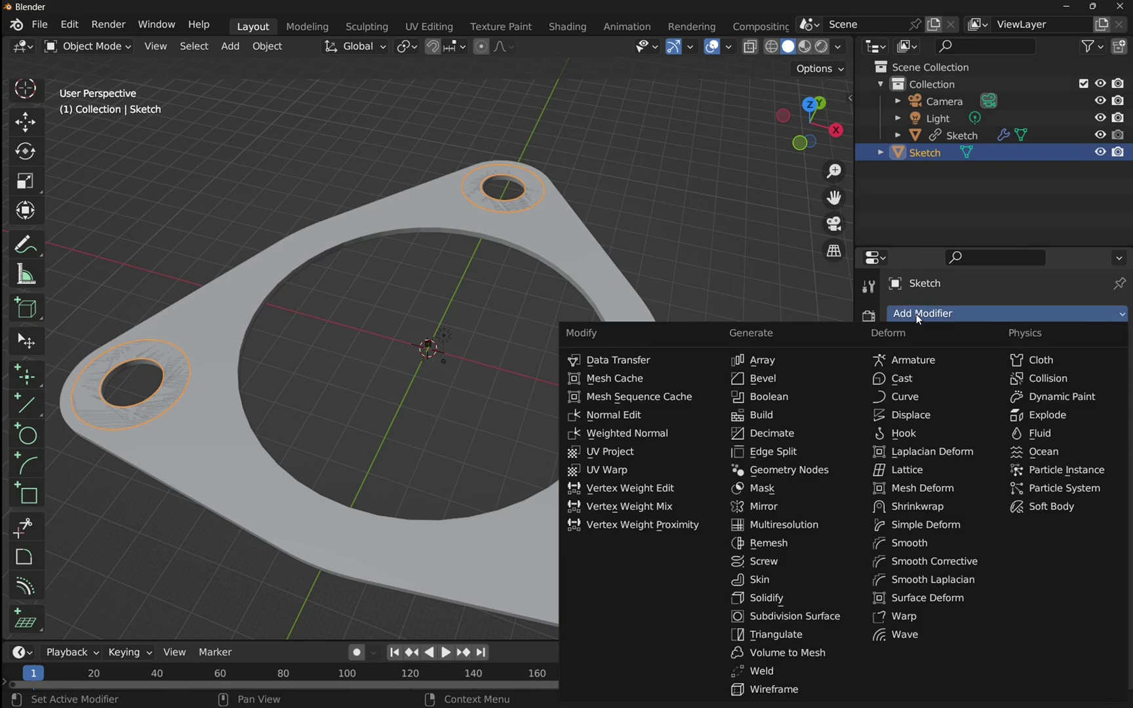
pyautogui.click(796, 598)
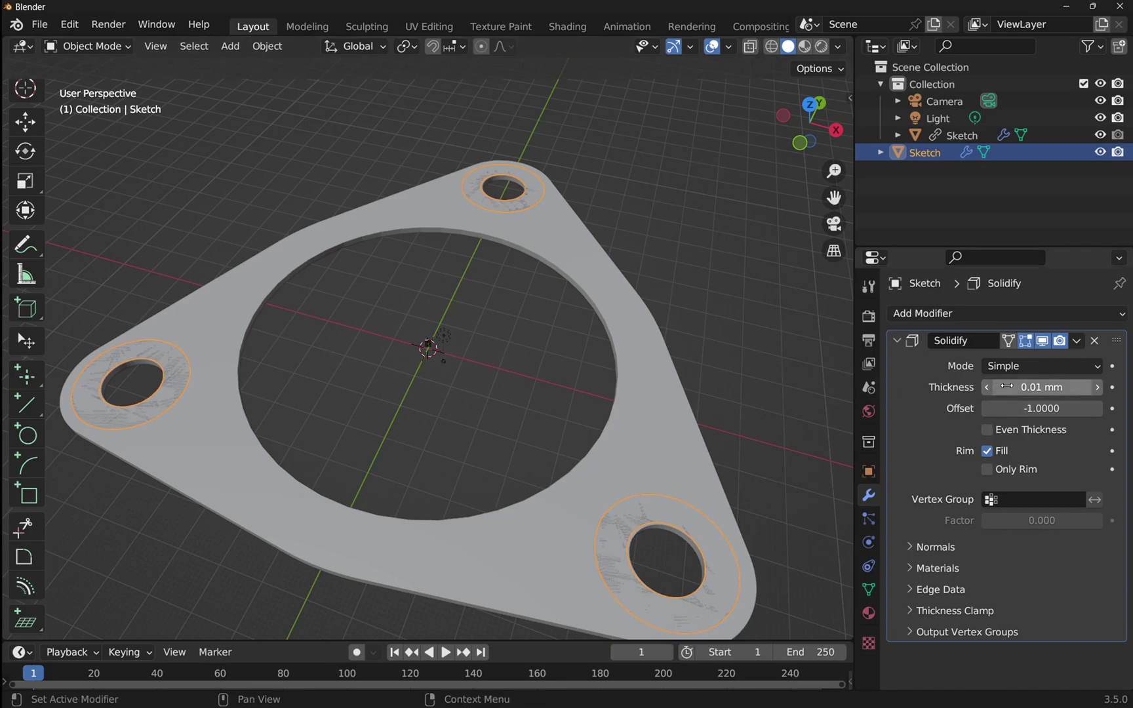
pyautogui.moveTo(1023, 387); pyautogui.dragTo(1115, 387)
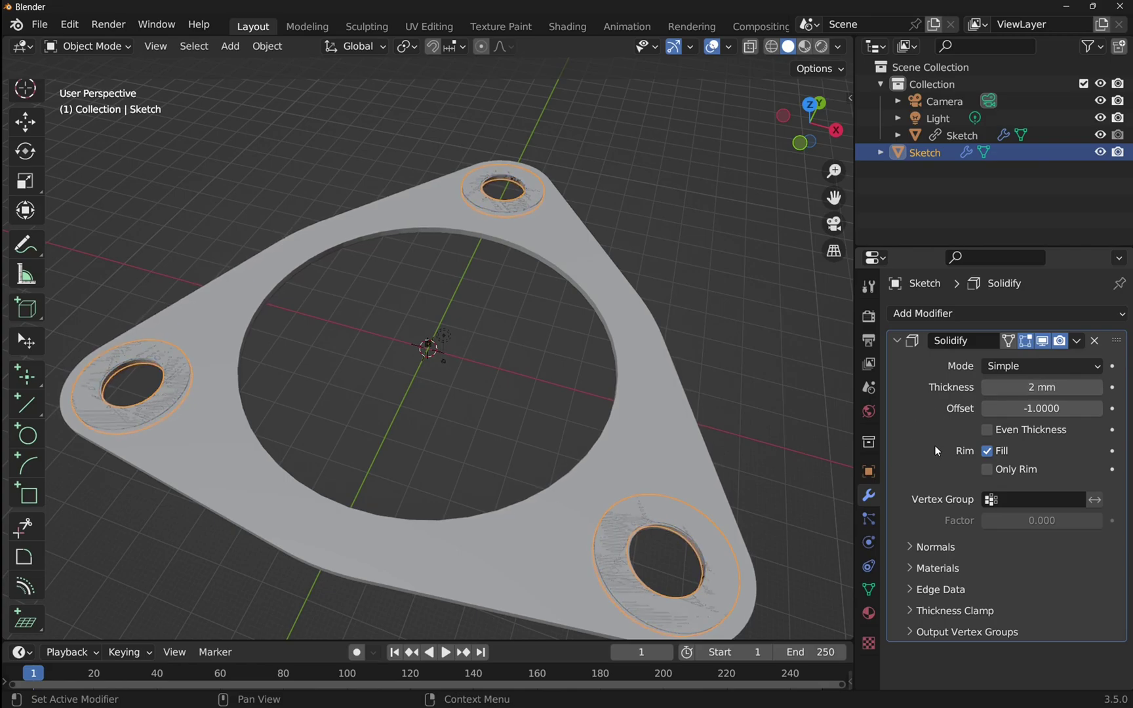
# - Set the Solidify offset to 1 so the rings rise above the flange face
pyautogui.click(1054, 406)
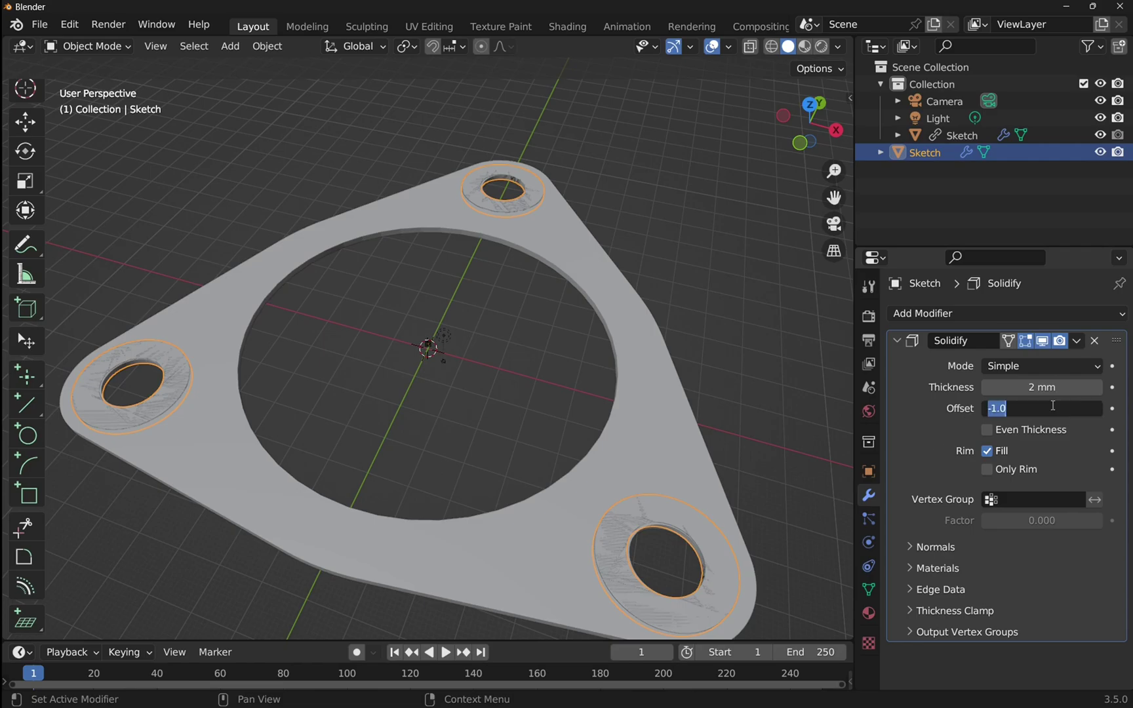
pyautogui.write('1')
pyautogui.press('Return')
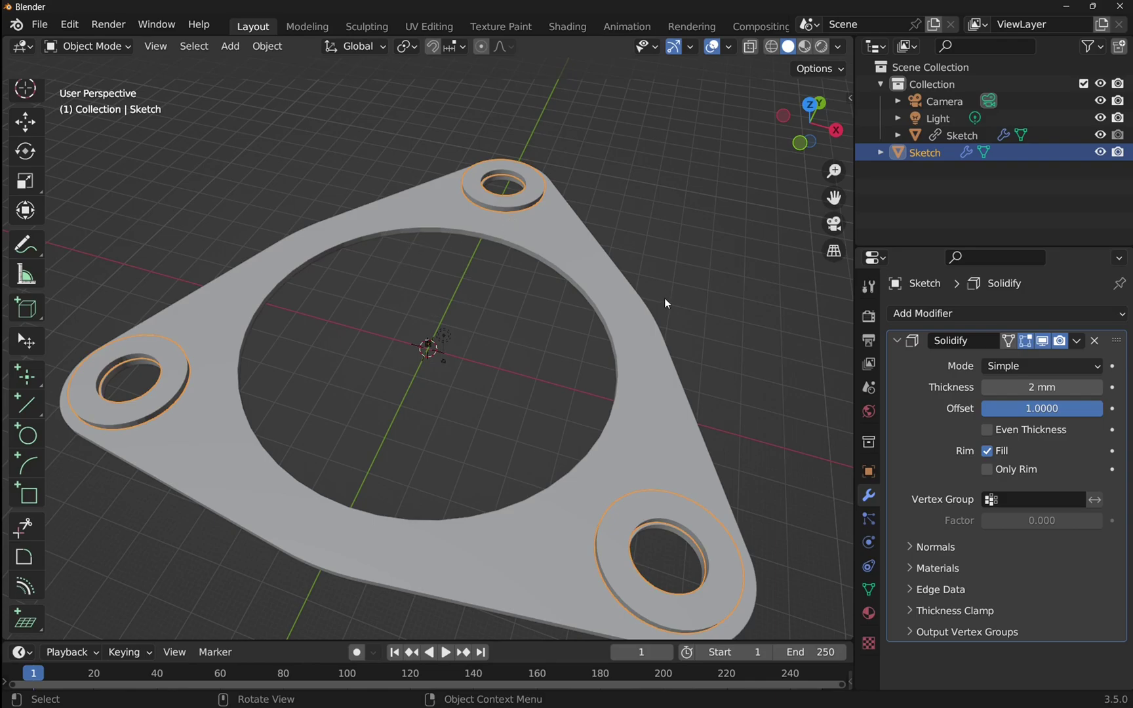
pyautogui.moveTo(689, 294); pyautogui.dragTo(661, 280, button='middle')
pyautogui.scroll(-1, 649, 266)
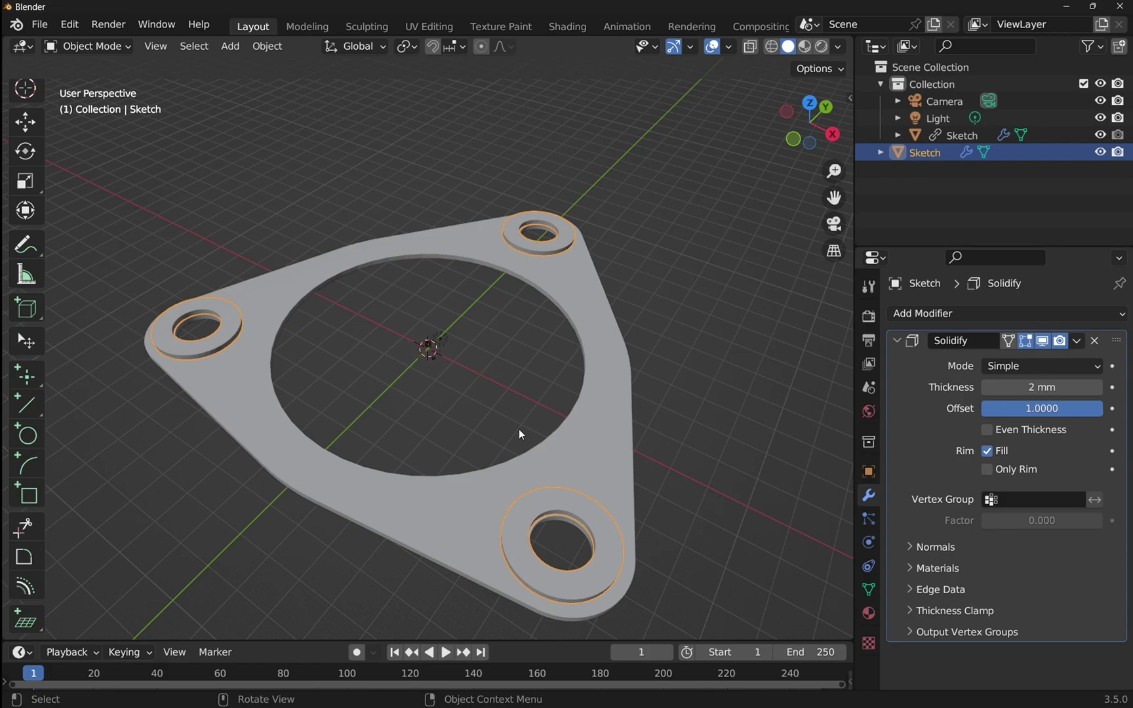
# - Switch to the Blender window holding FLANGE.blend and open the flange's sketch for editing
pyautogui.moveTo(733, 705)
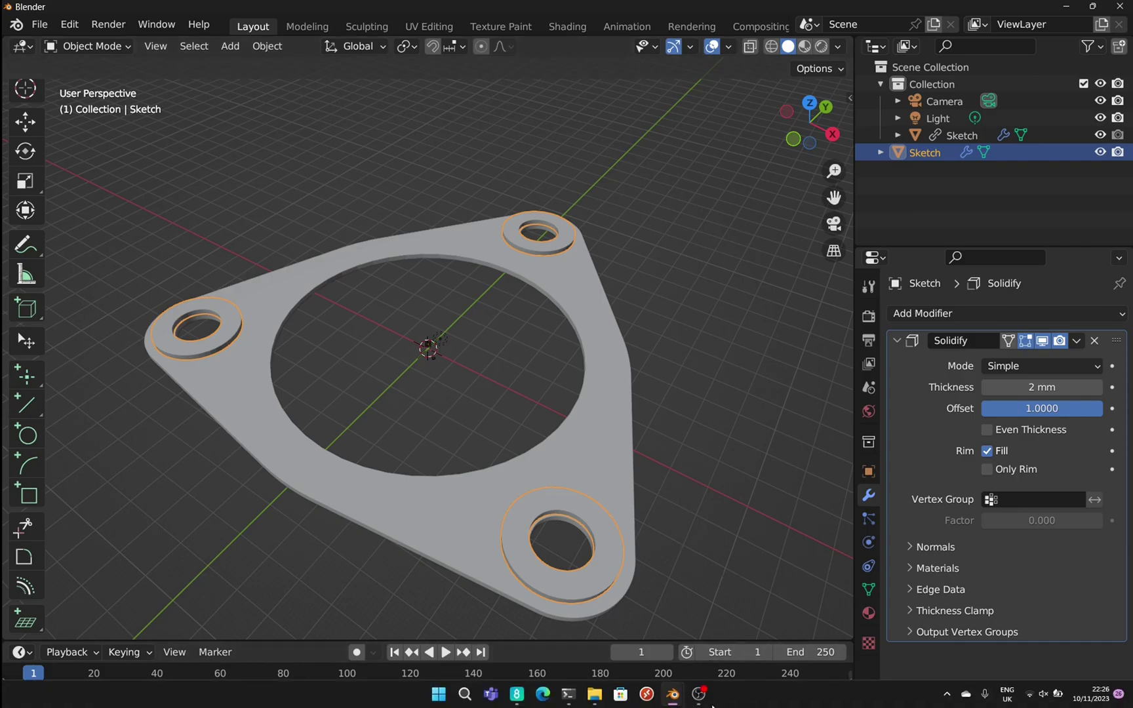
pyautogui.moveTo(674, 703)
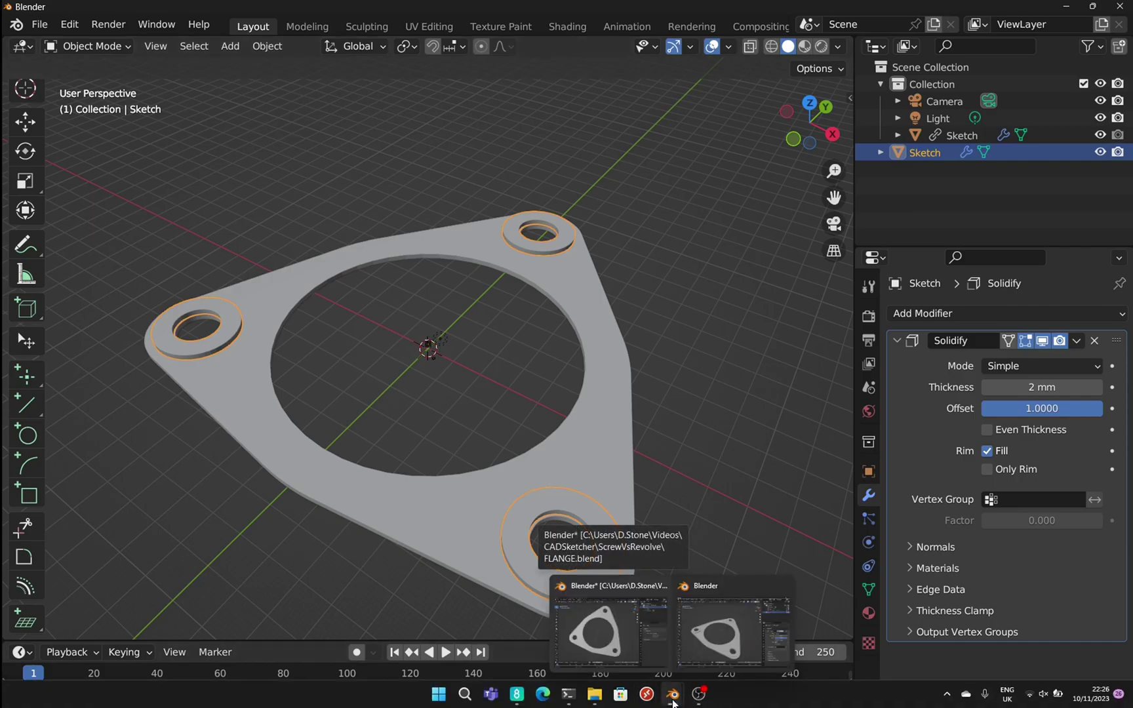
pyautogui.click(629, 661)
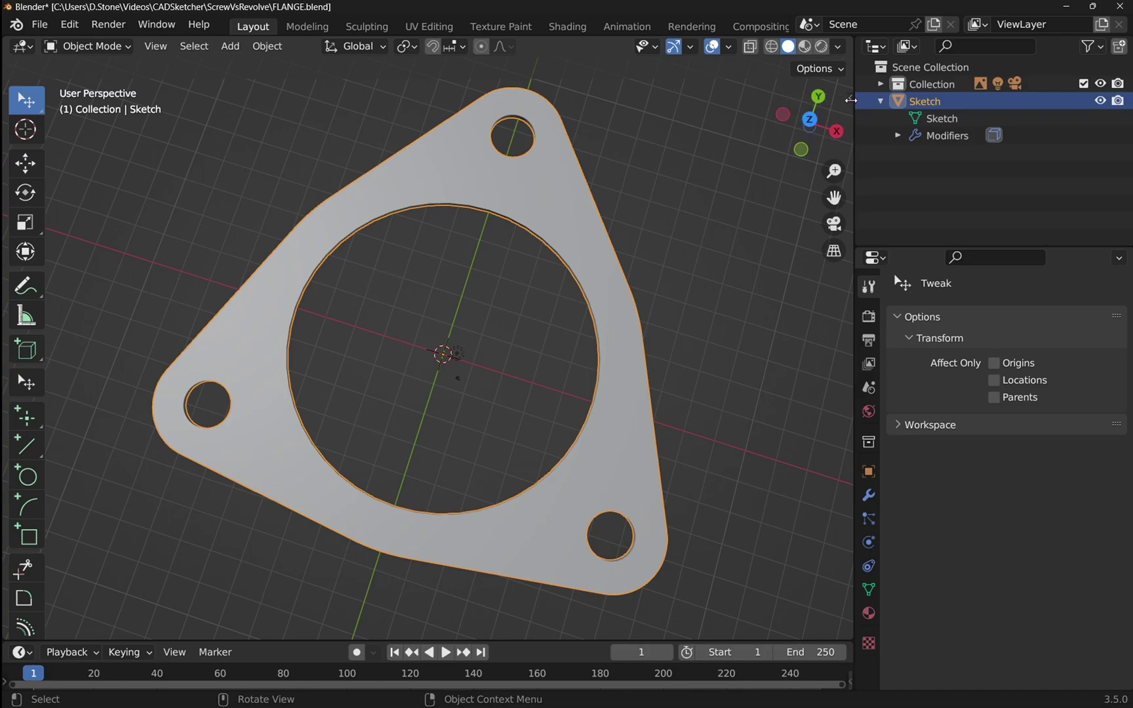
pyautogui.press('n')
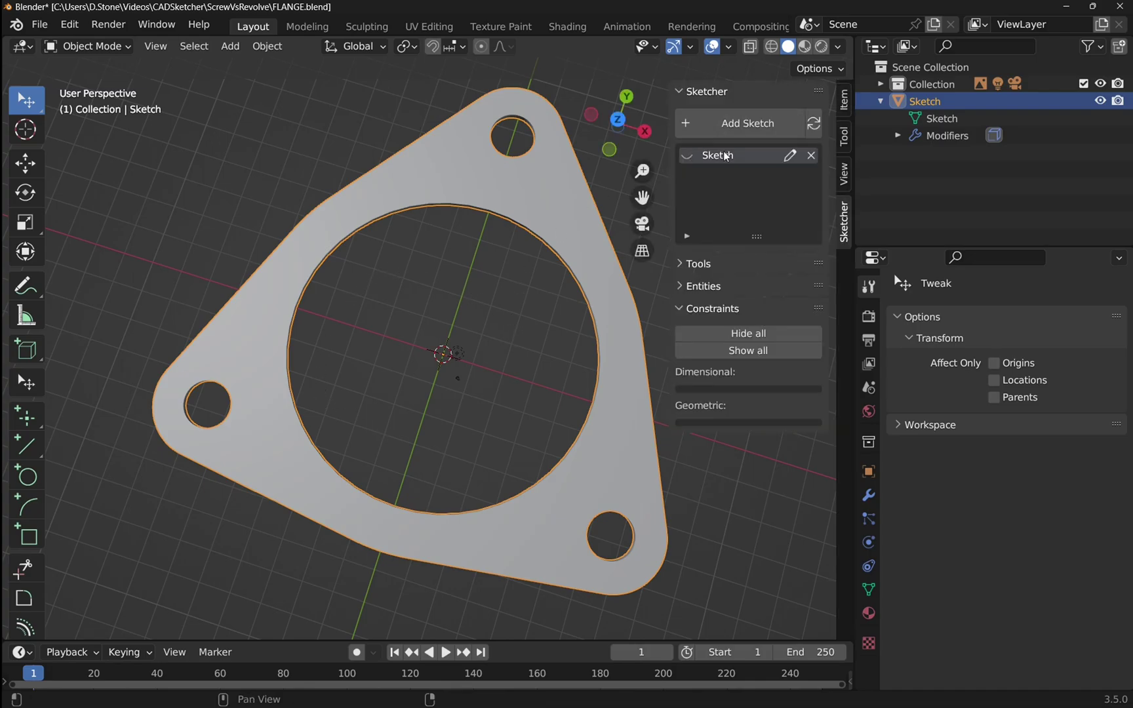
pyautogui.click(790, 156)
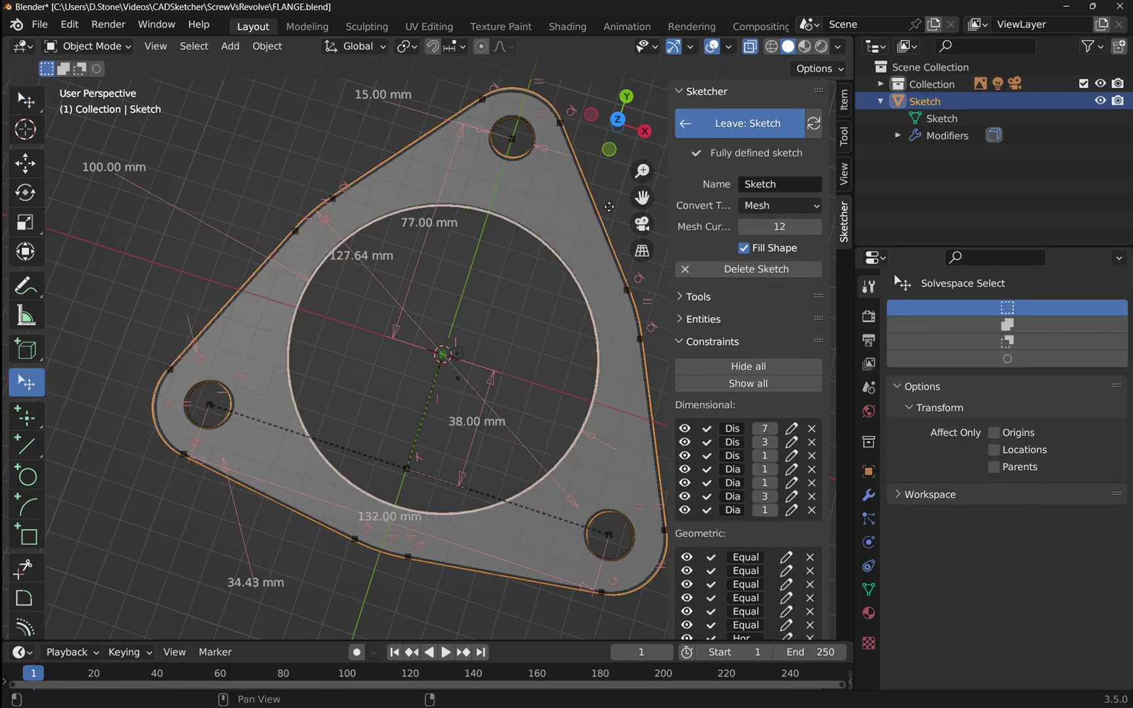
# - Set the diameter of the flange's large central hole to 50 mm and leave the sketch
pyautogui.rightClick(103, 178)
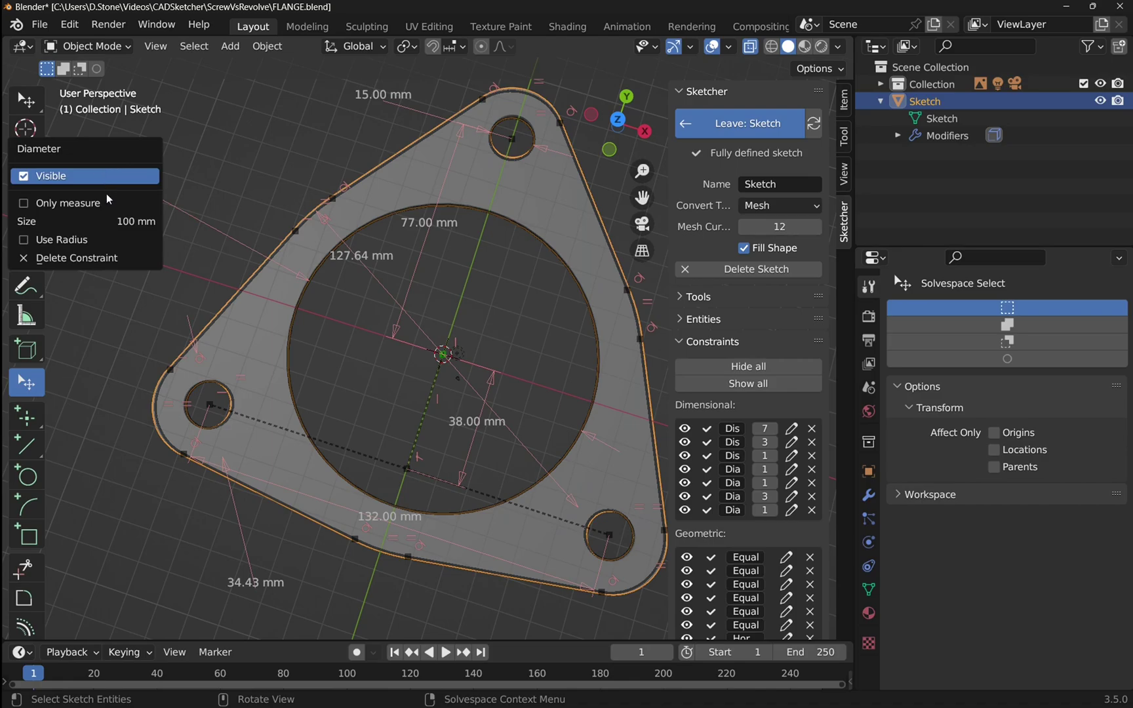
pyautogui.click(105, 223)
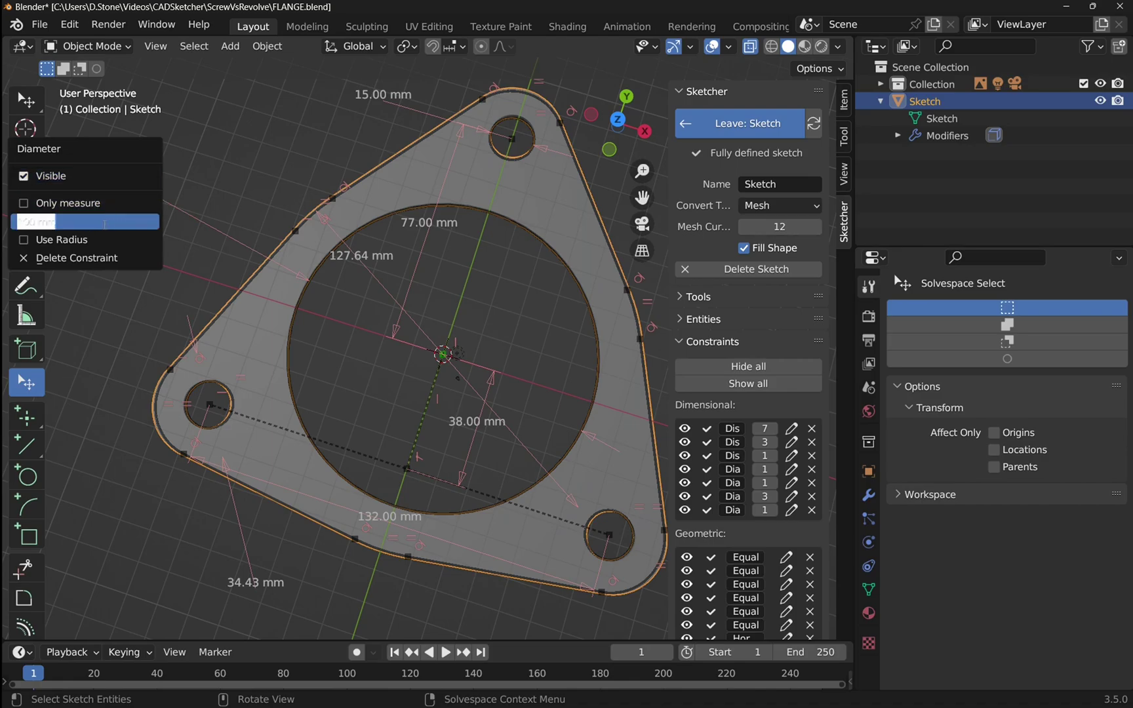
pyautogui.write('50')
pyautogui.press('Return')
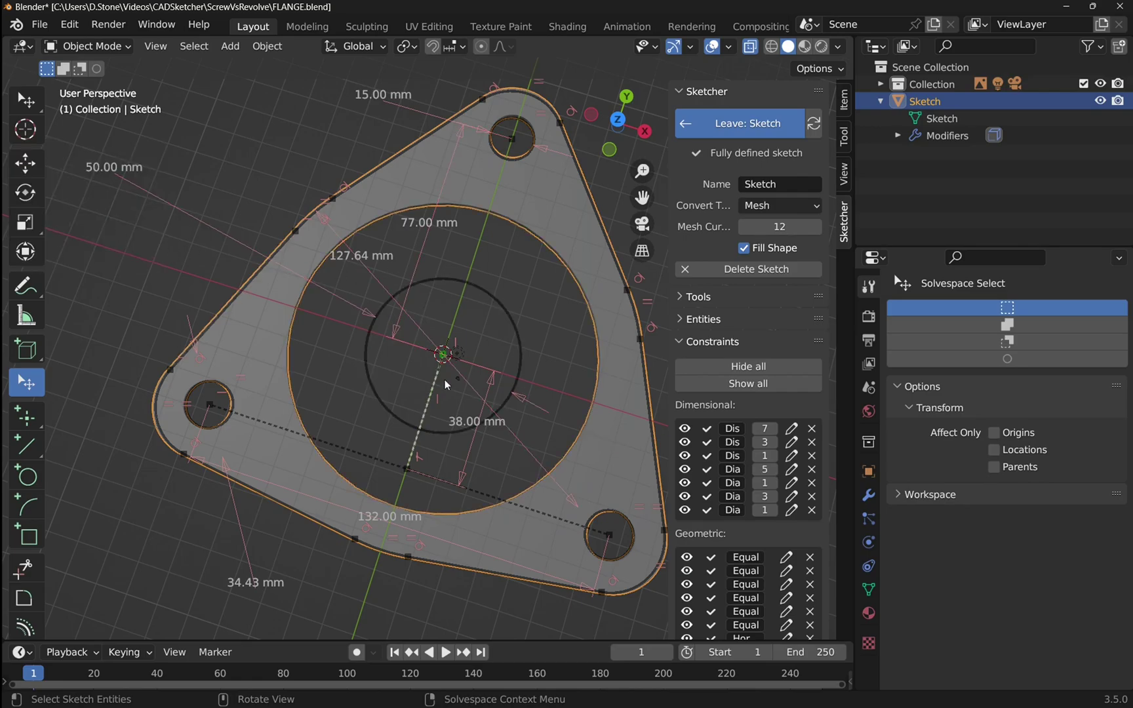
pyautogui.click(747, 128)
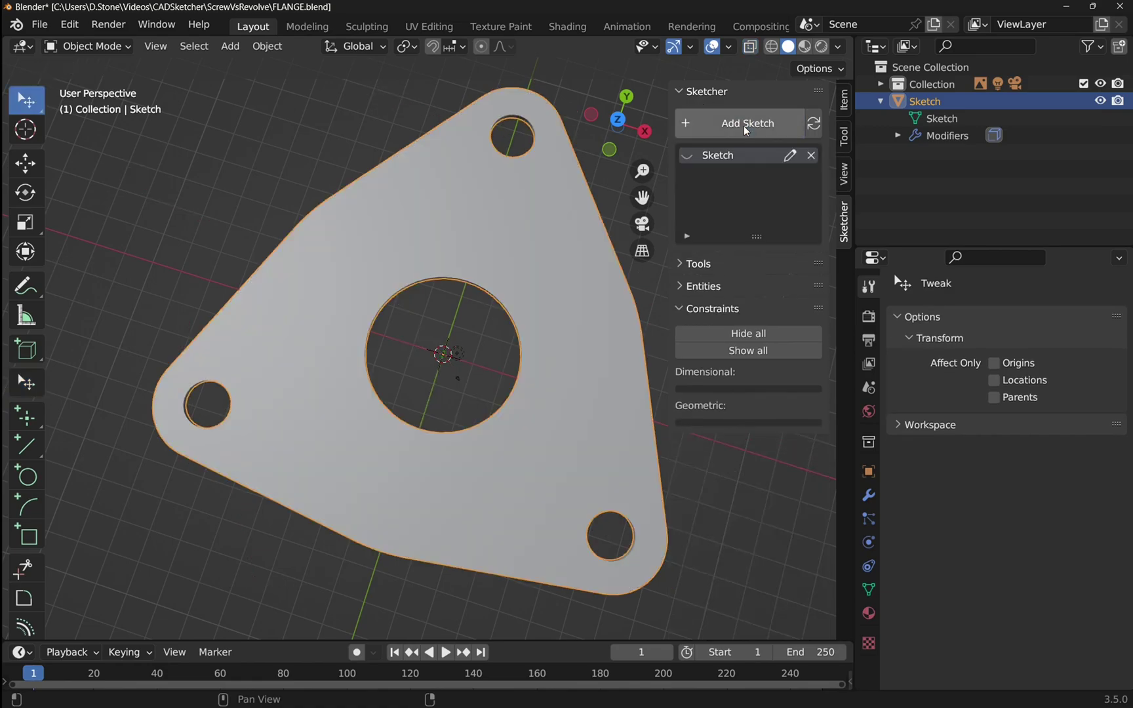
# - Save FLANGE.blend and return to the Blender window with the linked flange and washer rings
pyautogui.click(39, 25)
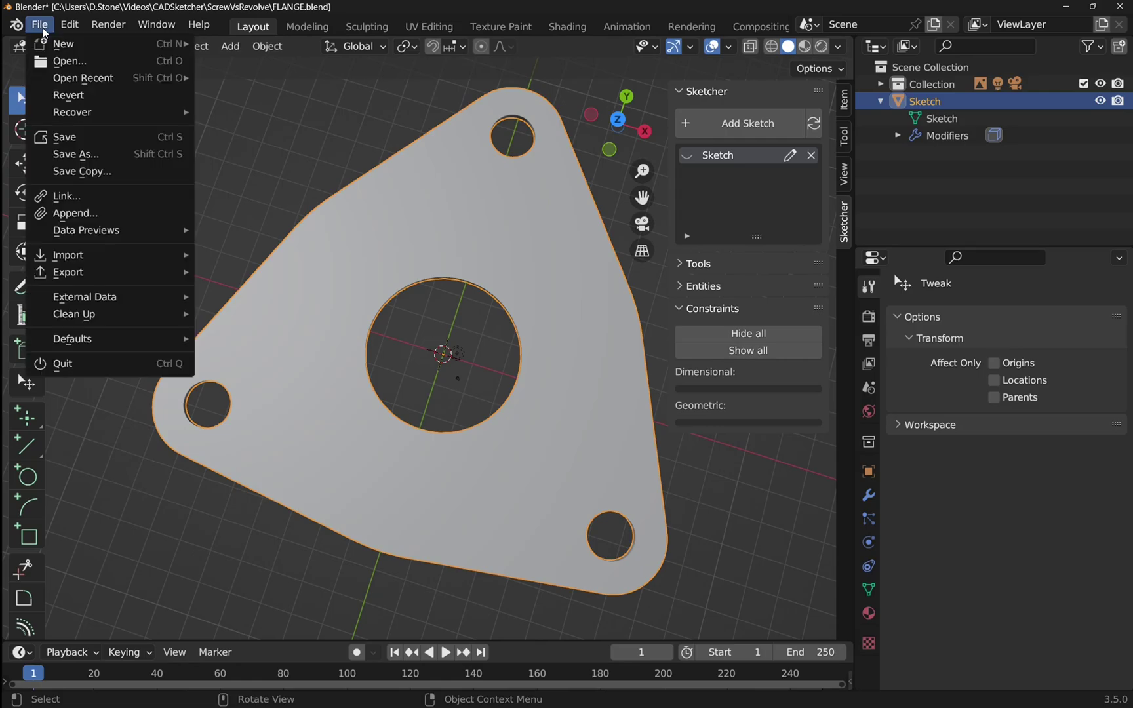
pyautogui.click(63, 137)
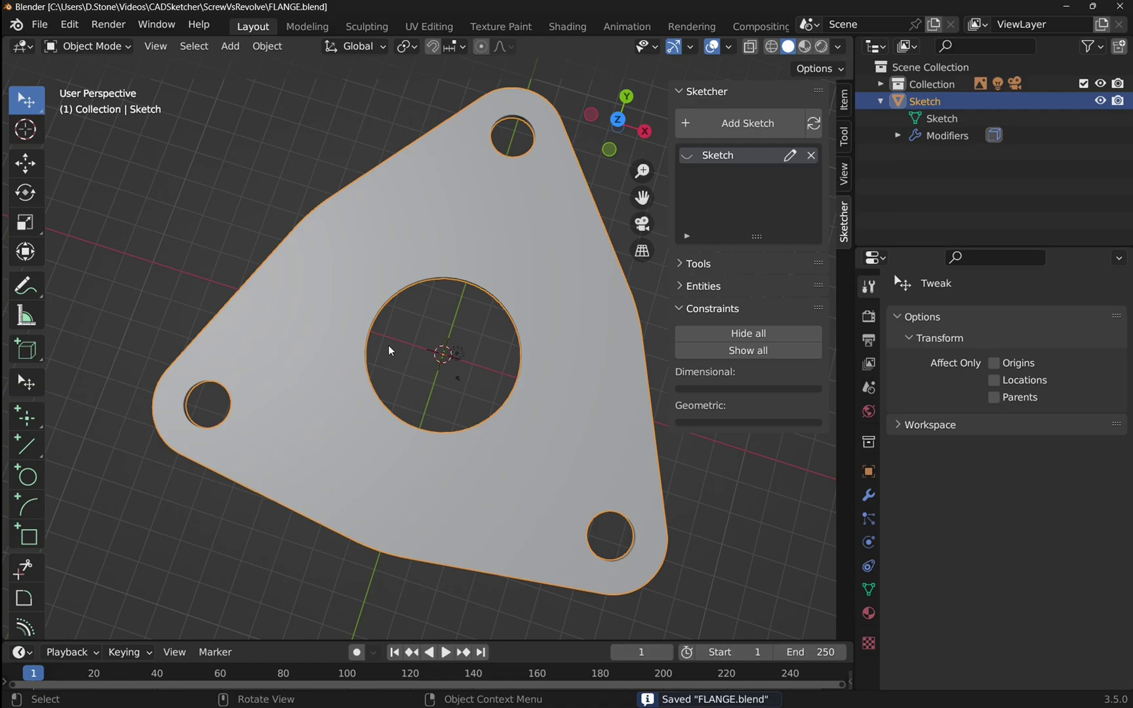
pyautogui.moveTo(670, 700)
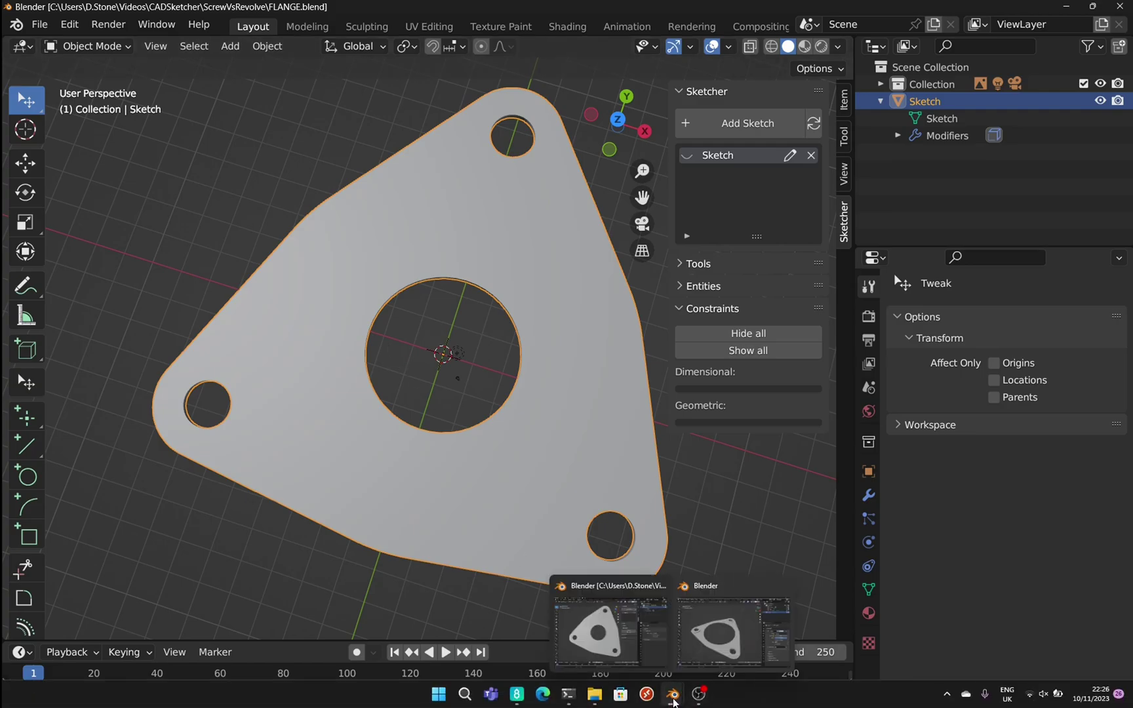
pyautogui.click(690, 642)
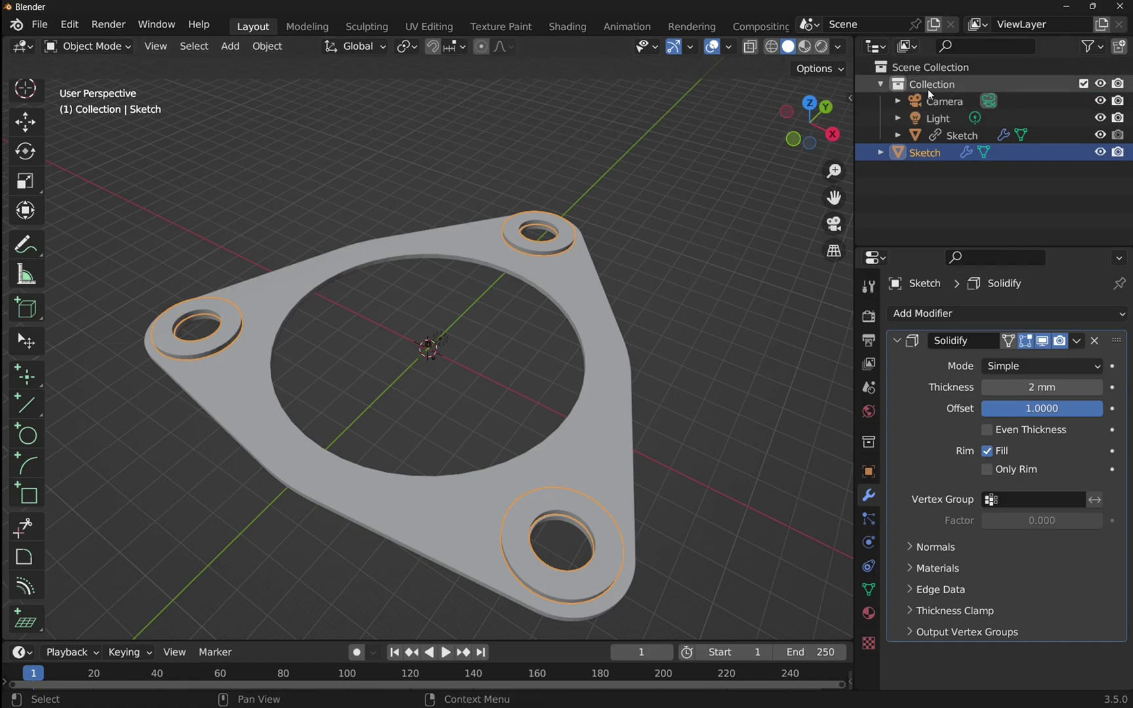
# - Set the Outliner display mode to Blender File and locate the linked file under Libraries
pyautogui.click(915, 48)
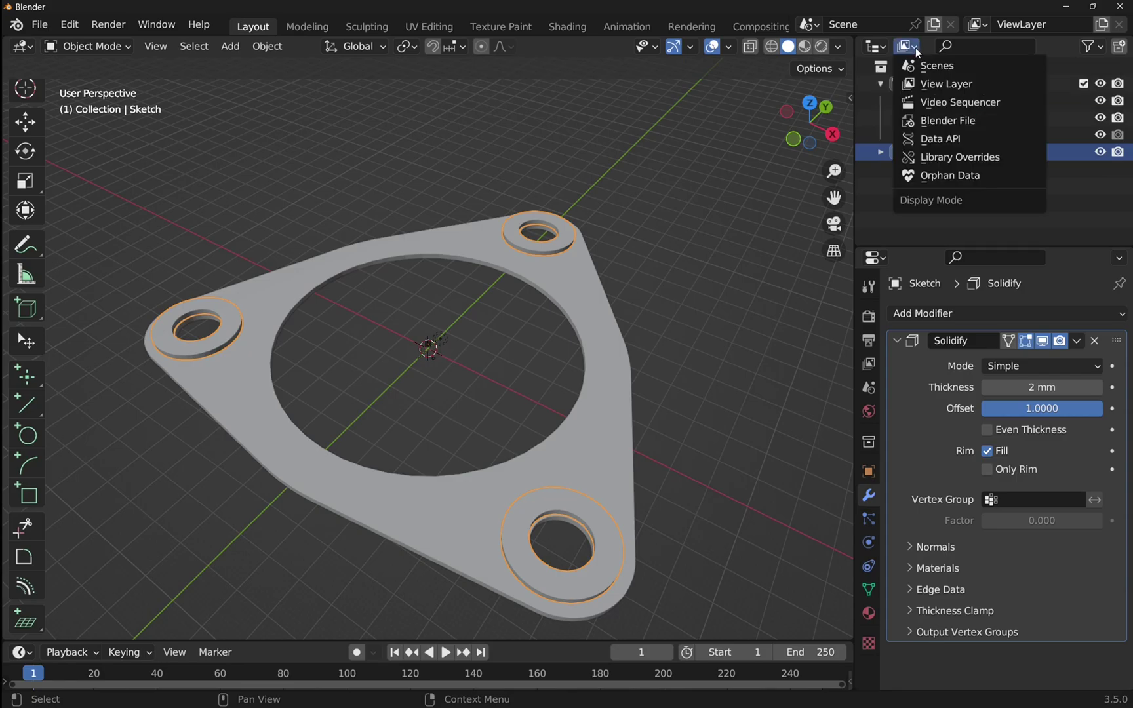
pyautogui.click(927, 118)
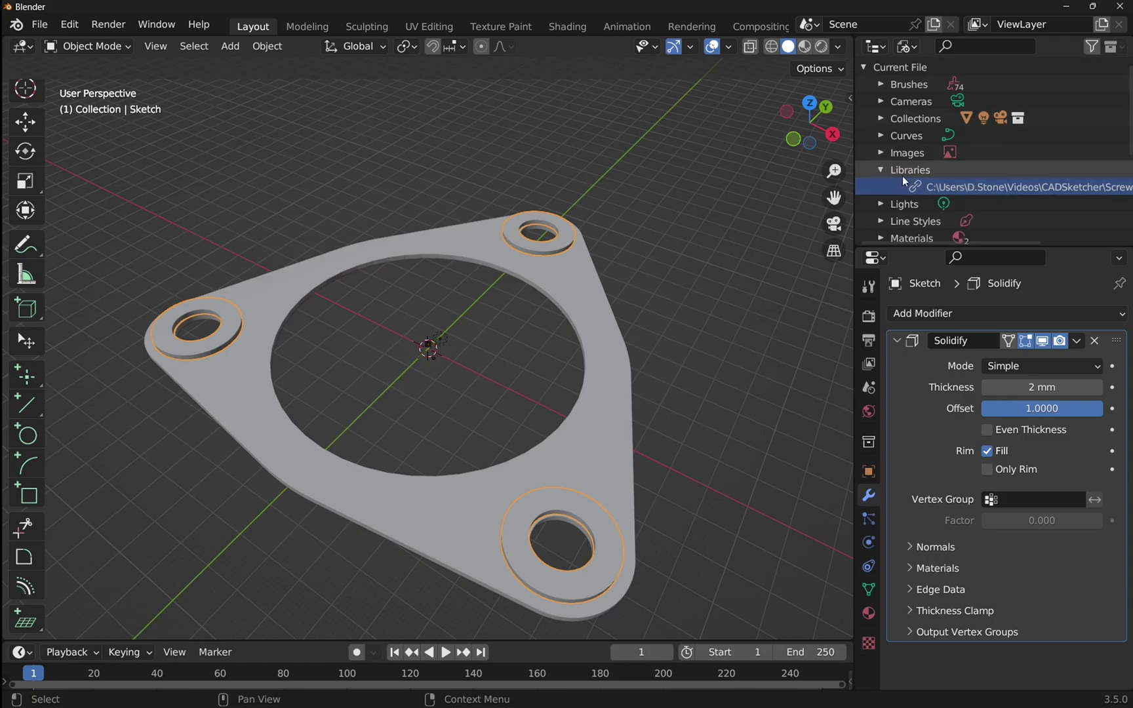
pyautogui.click(880, 169)
pyautogui.click(881, 169)
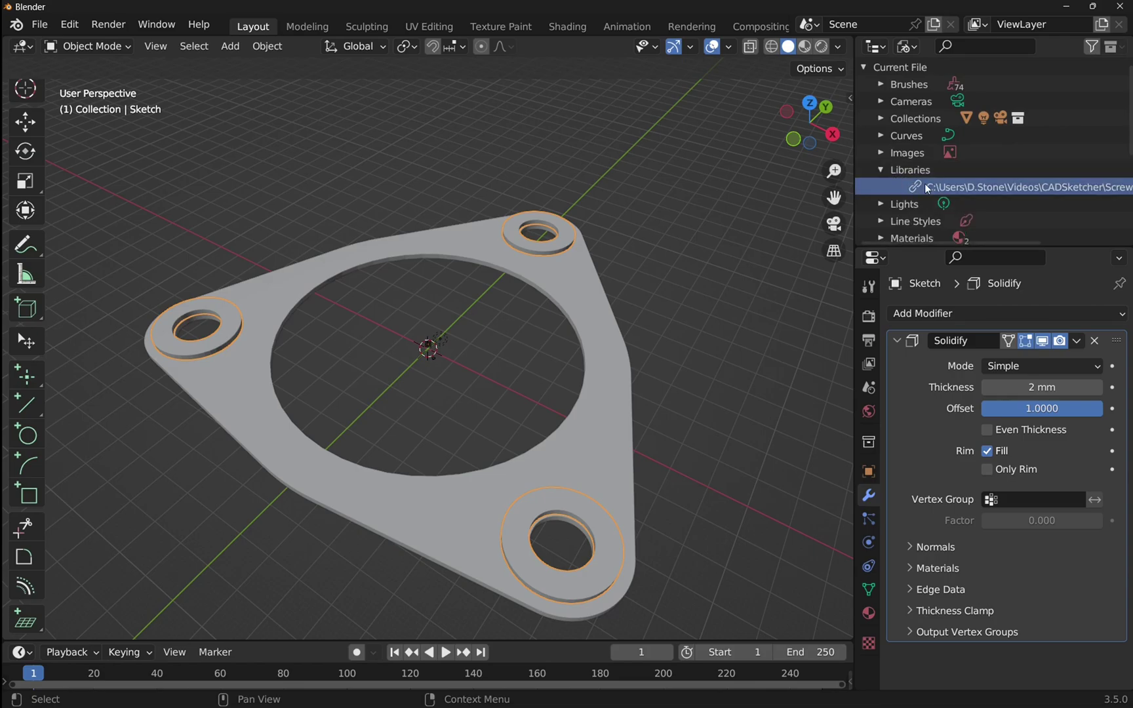
pyautogui.scroll(-1, 921, 187)
pyautogui.scroll(-1, 921, 187)
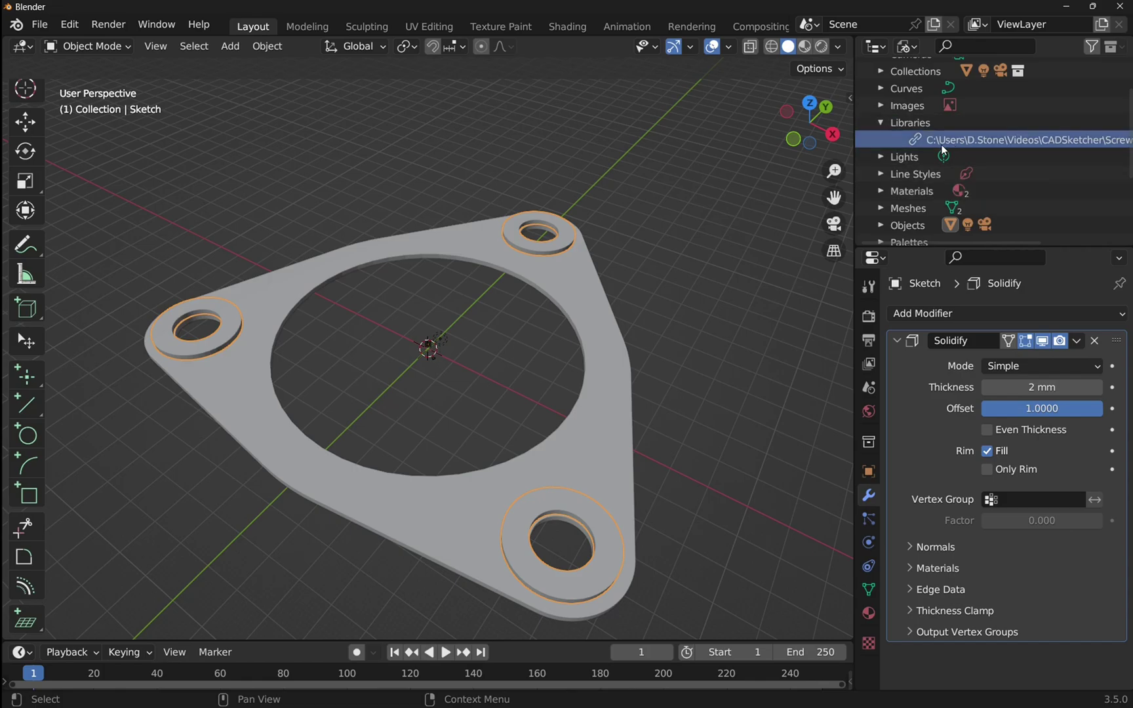
pyautogui.scroll(1, 941, 145)
pyautogui.scroll(2, 940, 145)
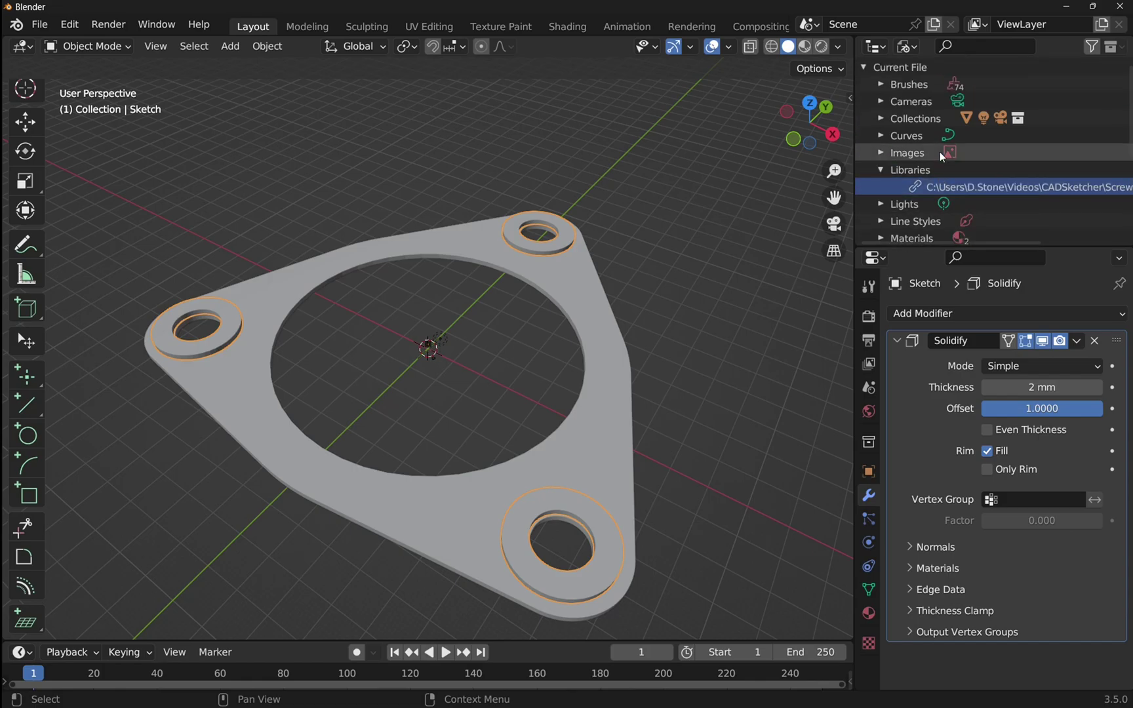
# - Reload the linked flange library and inspect the updated flange with its washer rings from a low angle
pyautogui.rightClick(1010, 186)
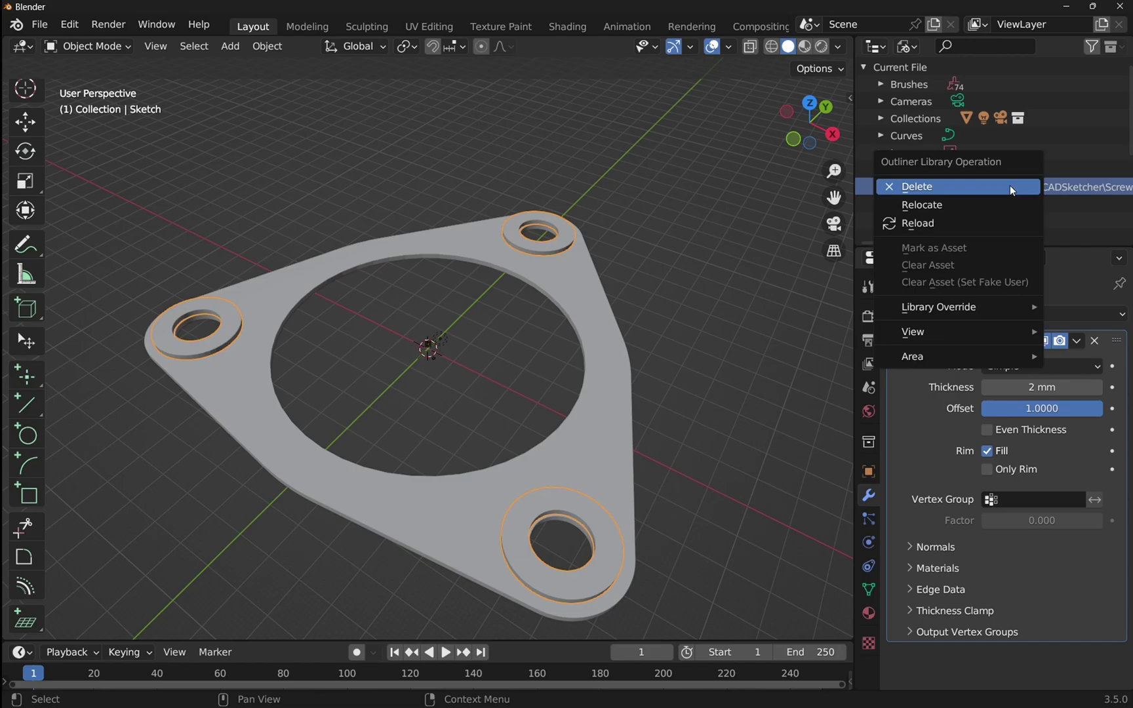
pyautogui.click(977, 223)
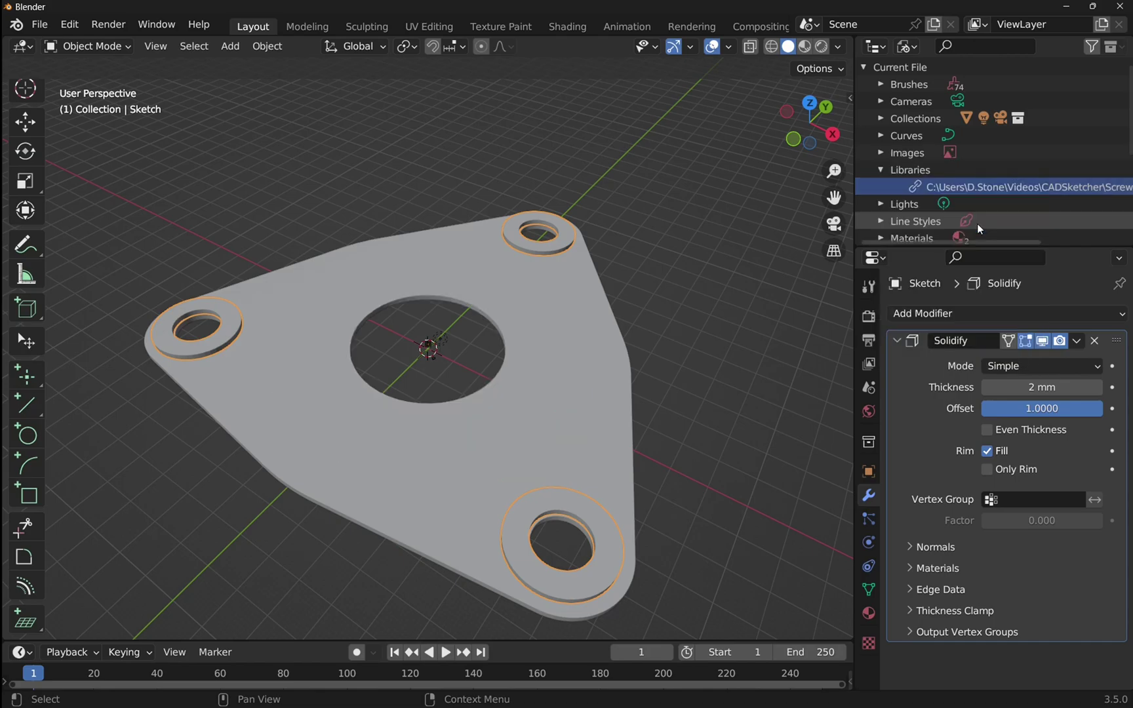
pyautogui.moveTo(629, 247); pyautogui.dragTo(719, 185, button='middle')
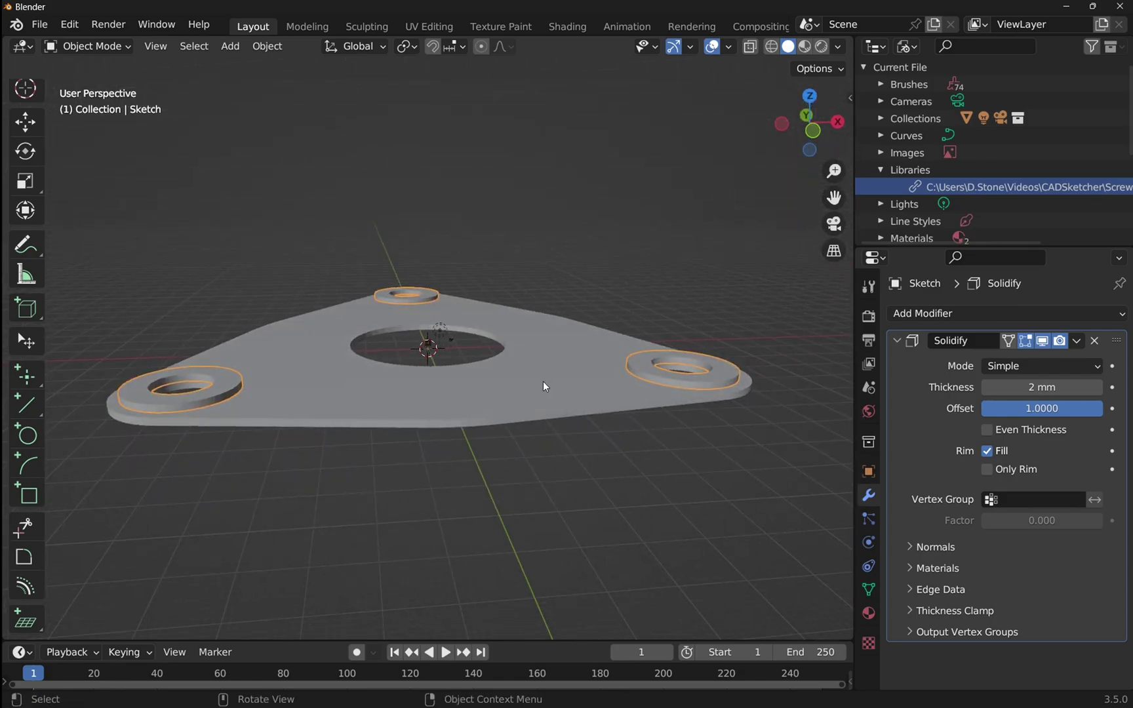